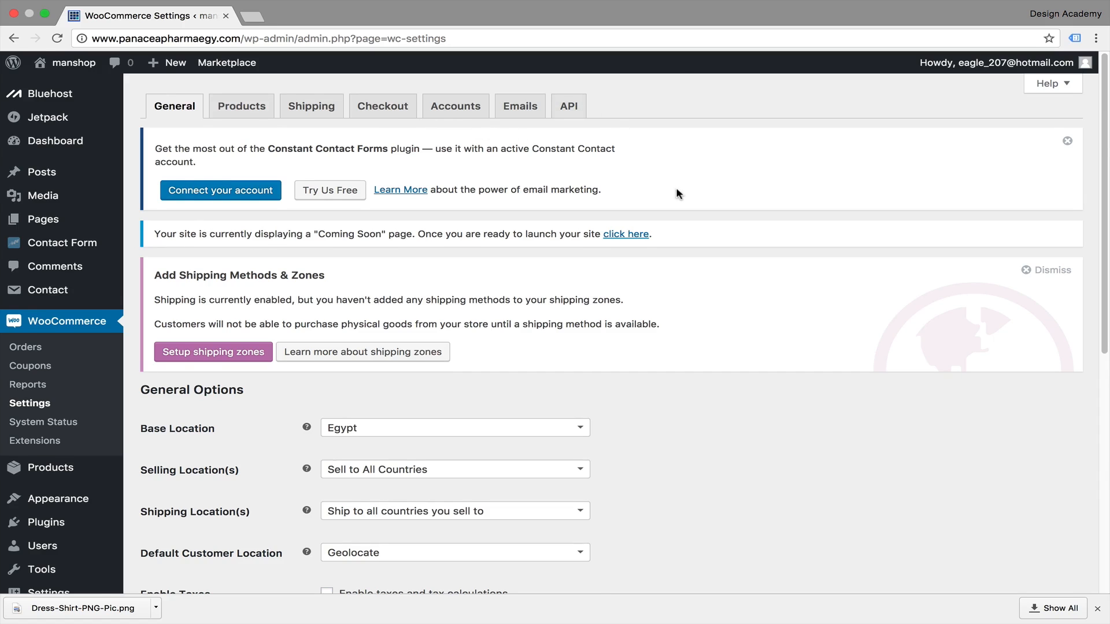
Set the Selling Location(s) to Sell to Specific Countries and add Egypt as the allowed country.
scroll(144, 258, "down", 3)
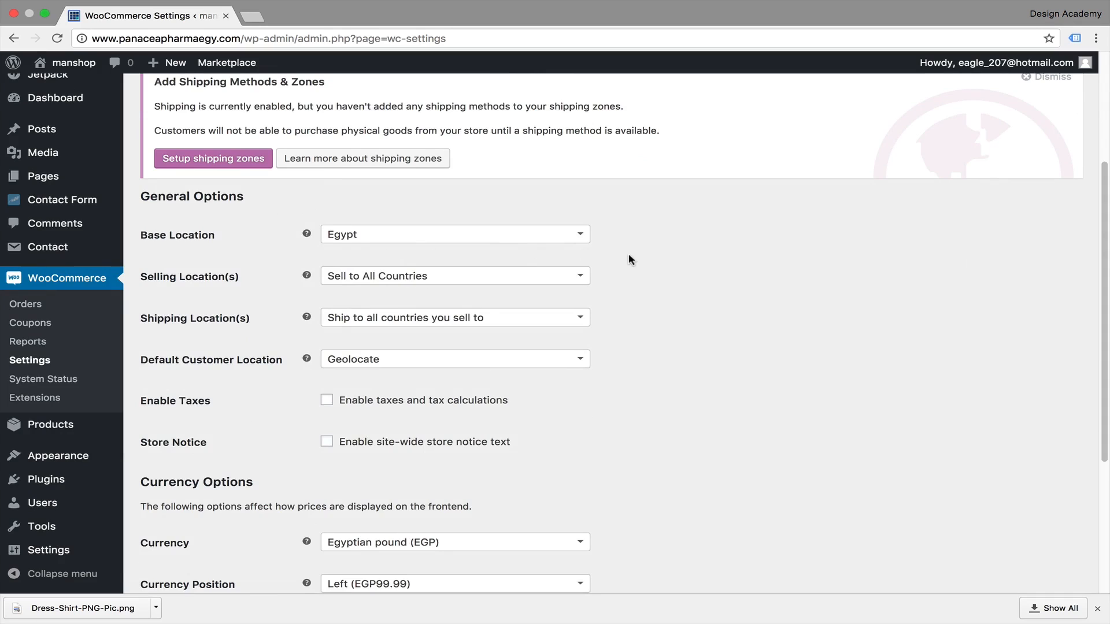
left_click(587, 240)
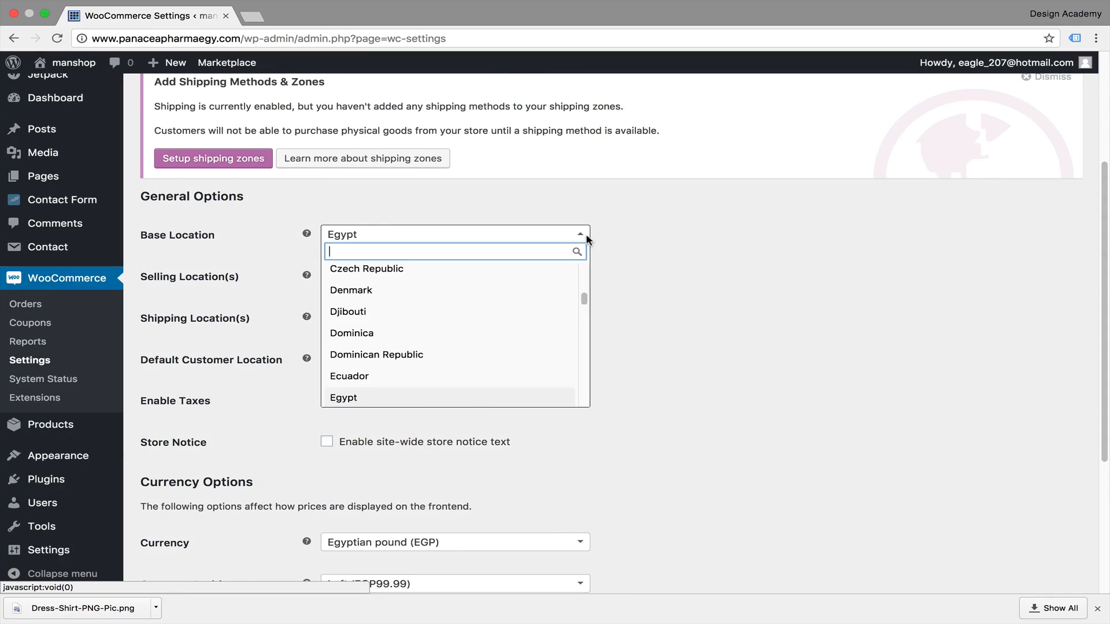
scroll(580, 230, "down", 1)
left_click(581, 231)
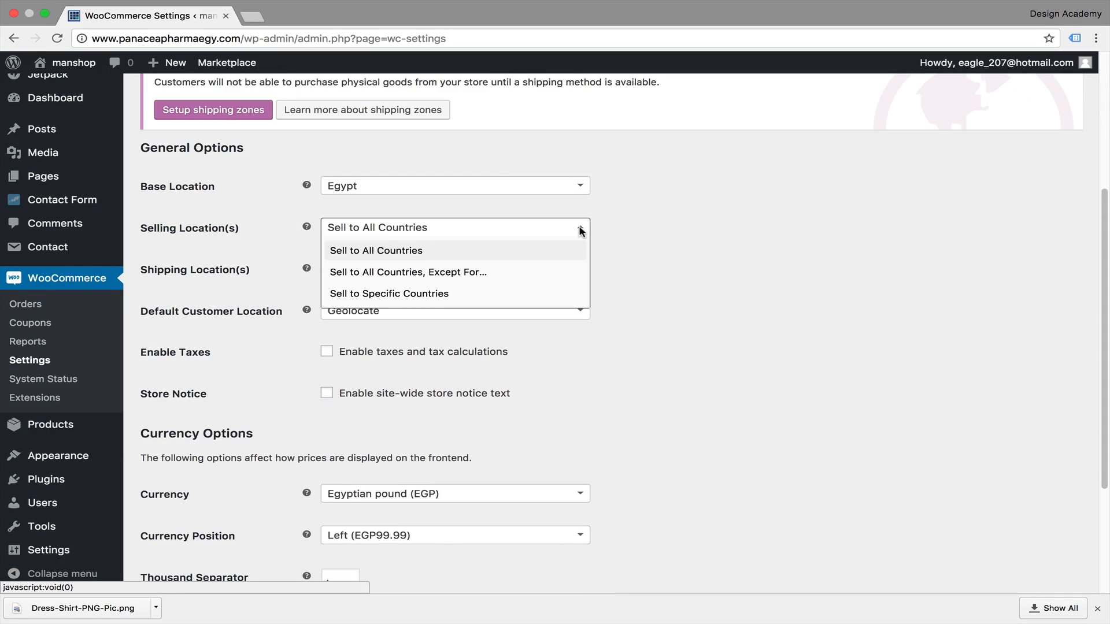
left_click(484, 294)
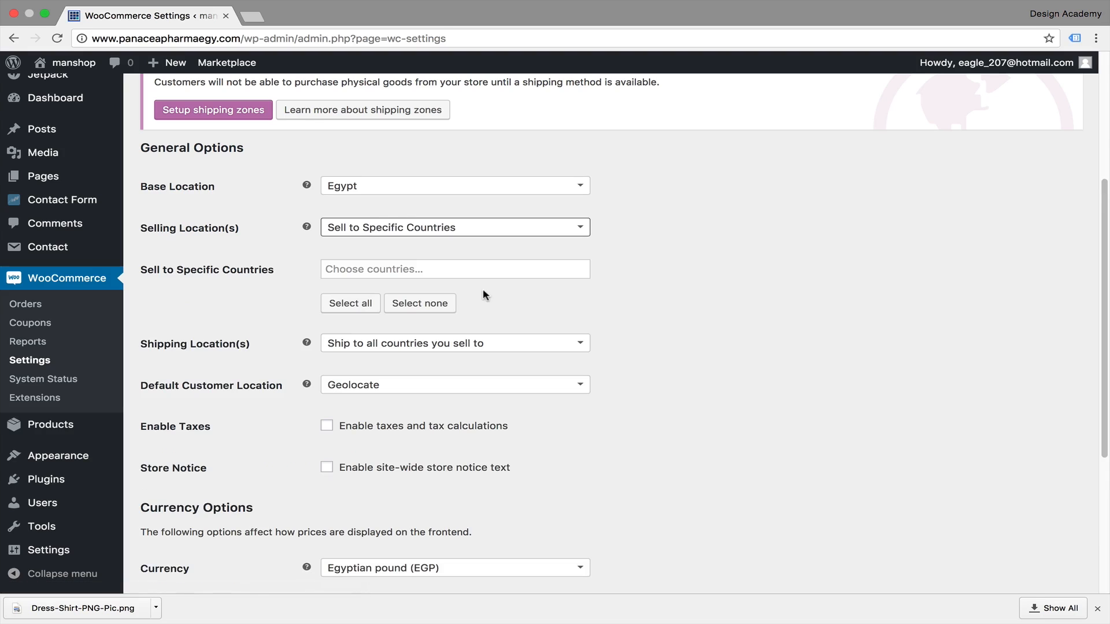
left_click(490, 269)
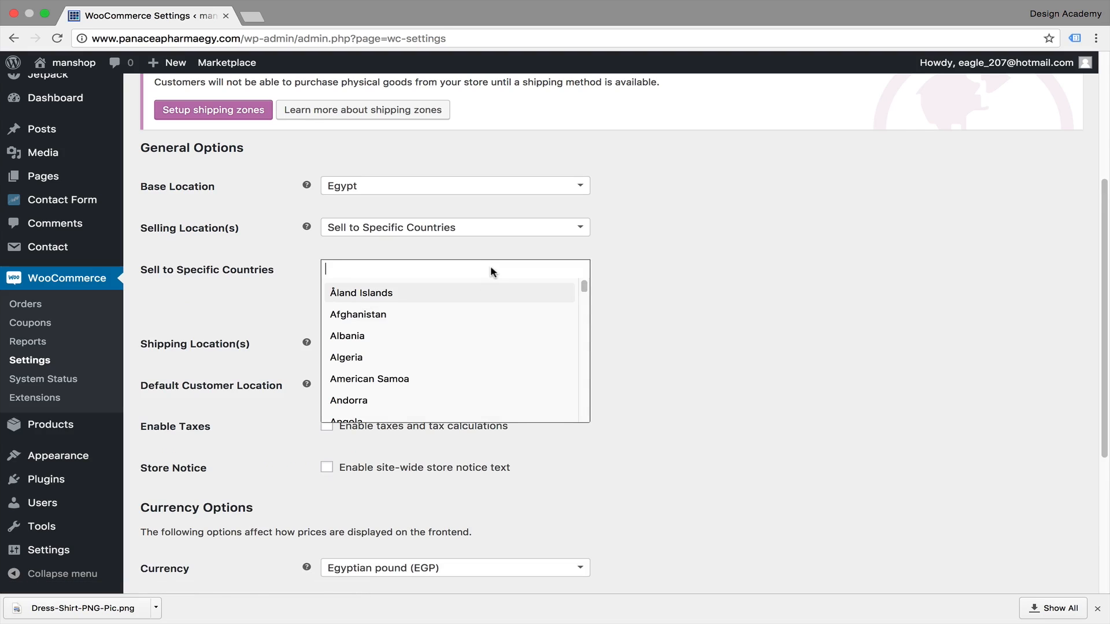
type("egypt")
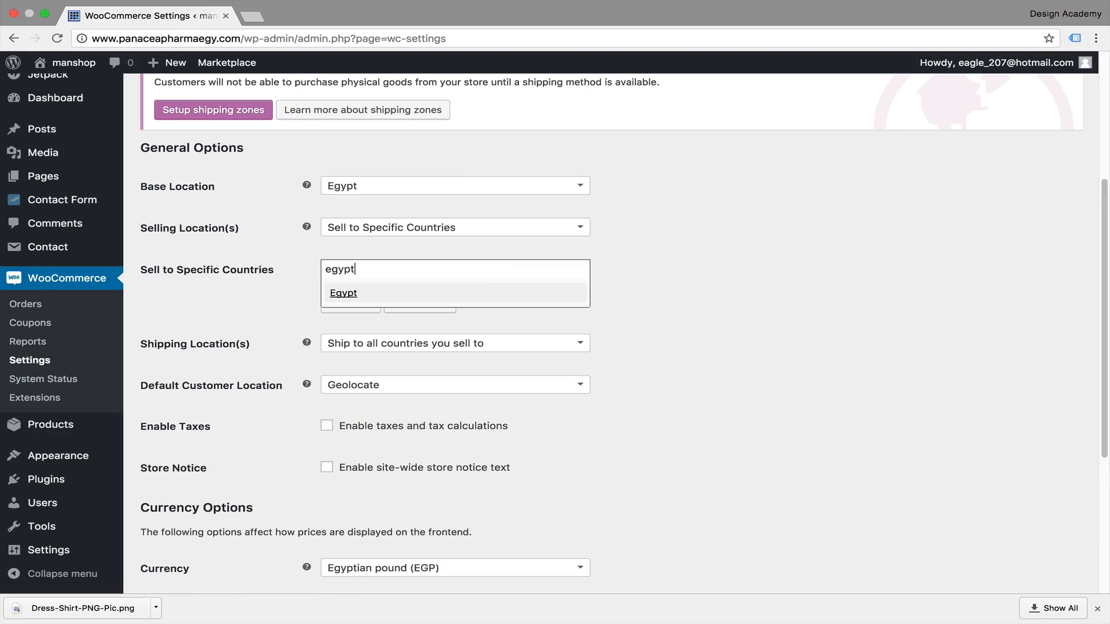
key("Return")
Check the Default Customer Location options, then enable taxes and tax calculations.
scroll(501, 333, "down", 1)
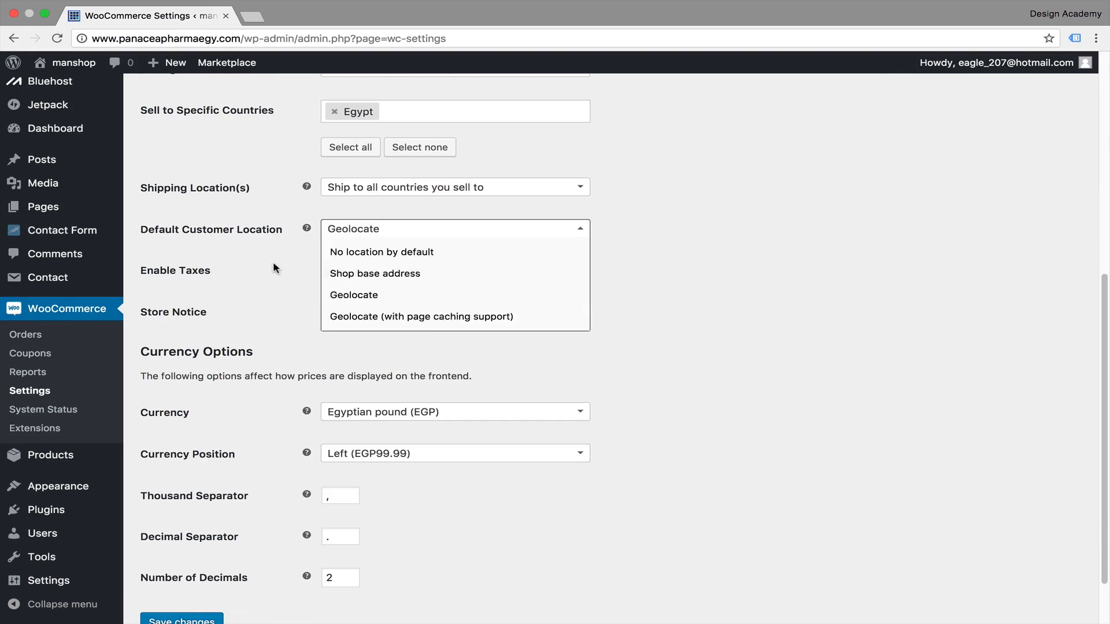
left_click(273, 261)
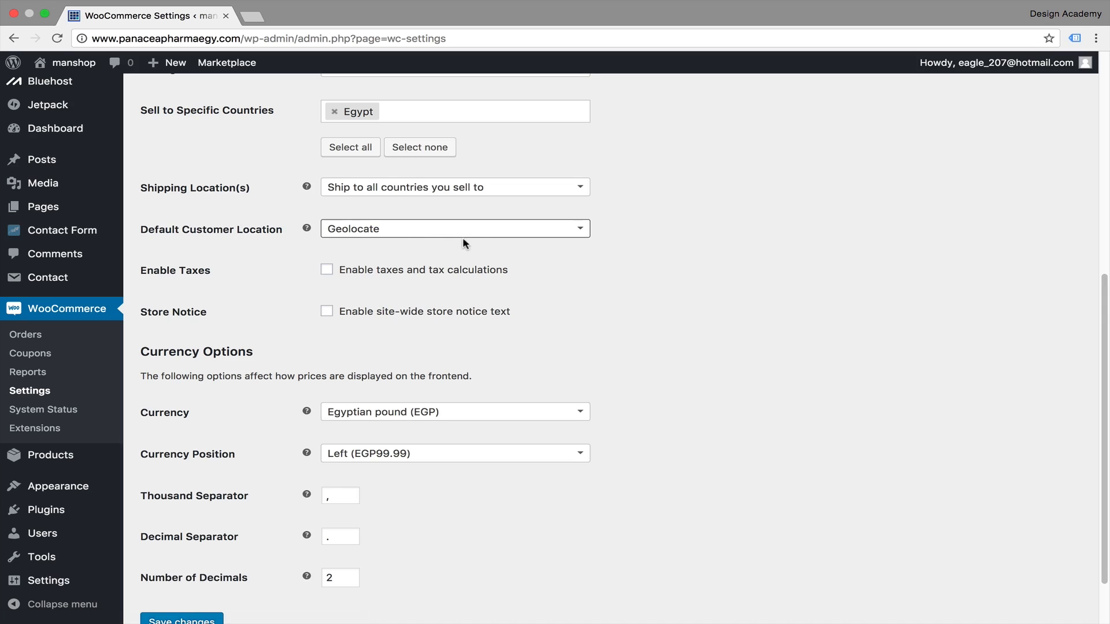
left_click(581, 231)
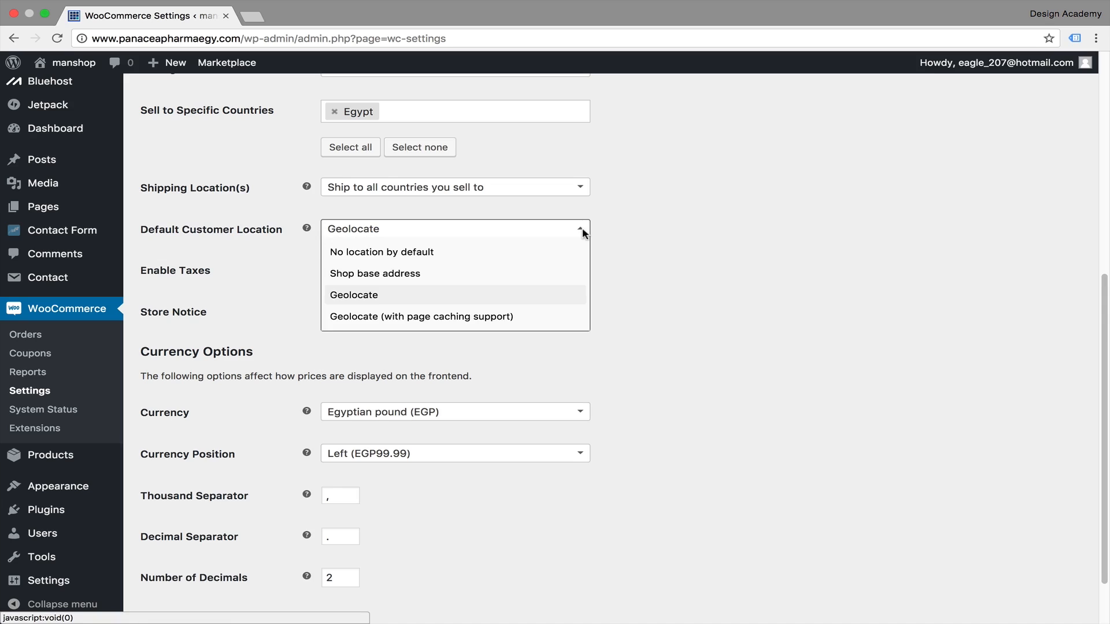
left_click(278, 298)
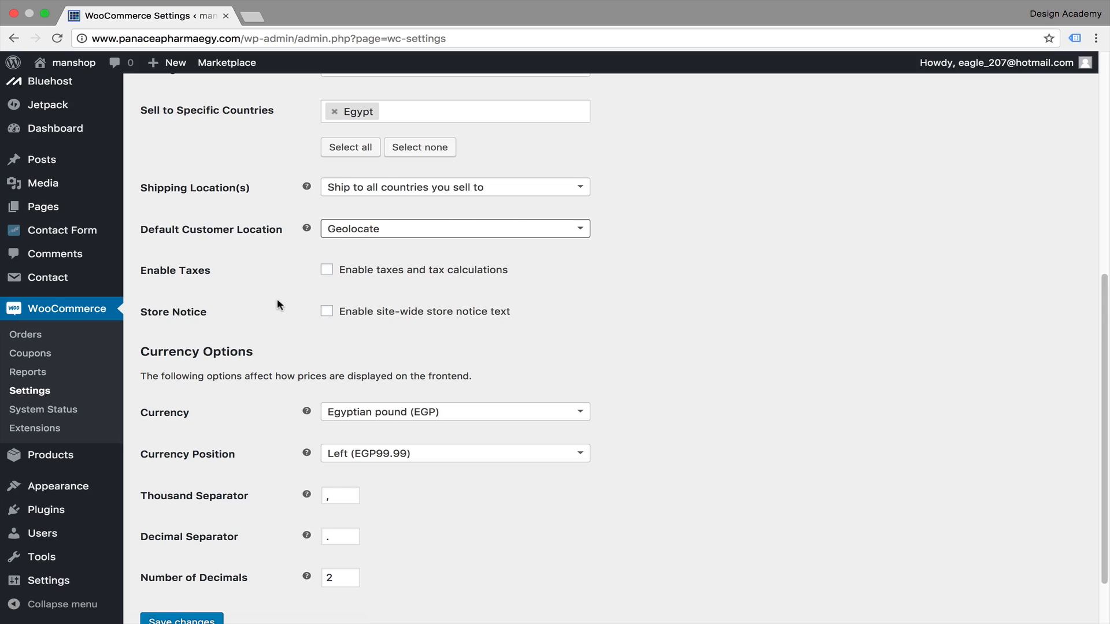
left_click(326, 271)
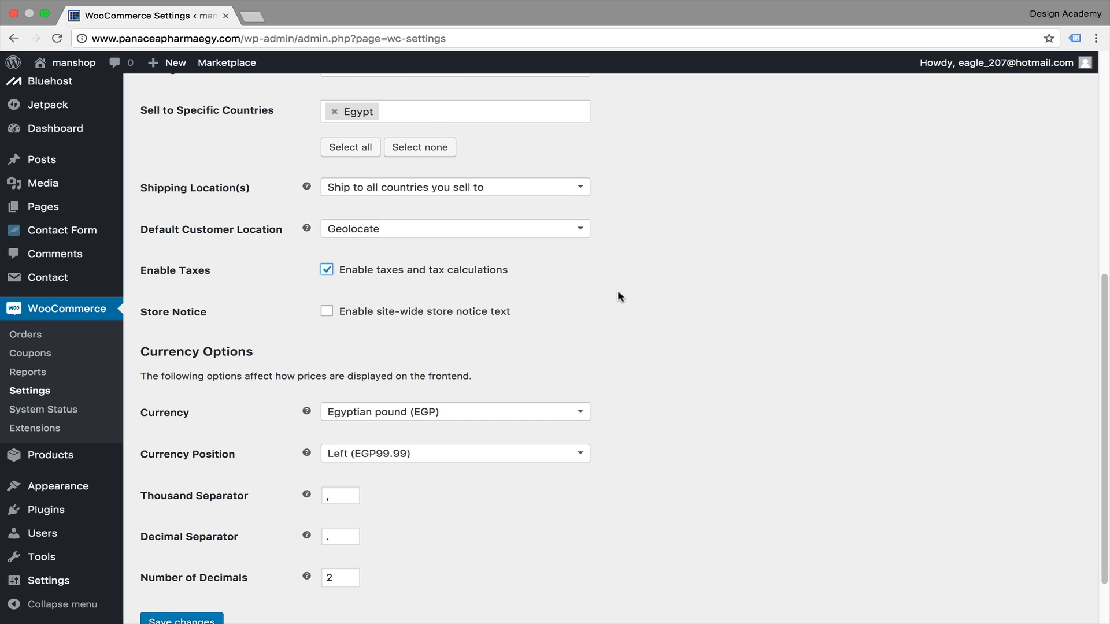
Try enabling the site-wide store notice text and turn it off again.
scroll(618, 295, "down", 3)
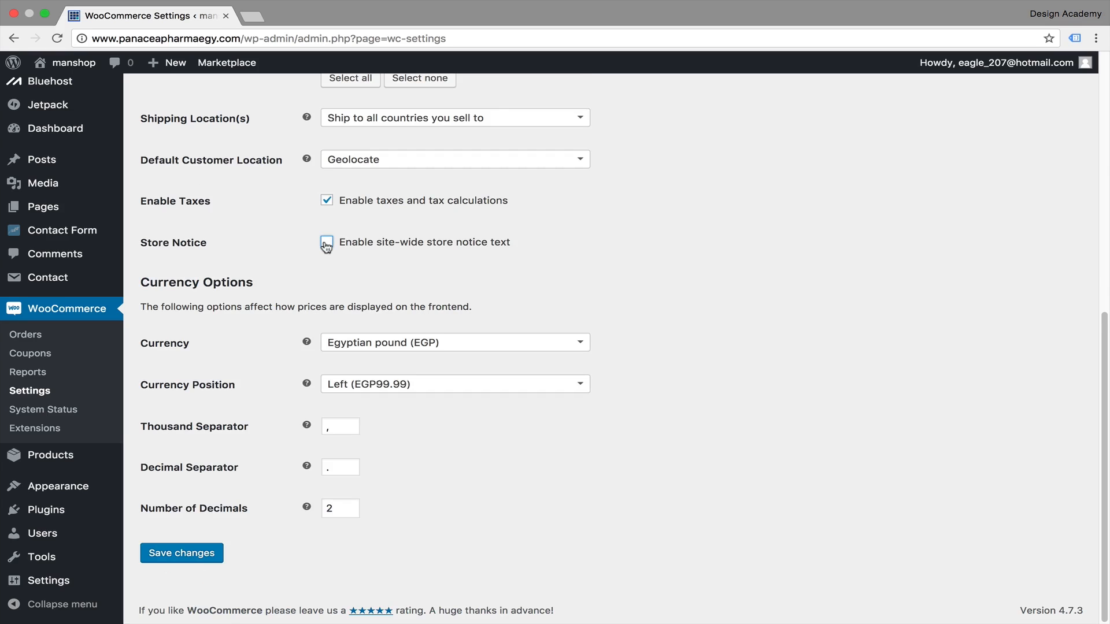
left_click(326, 245)
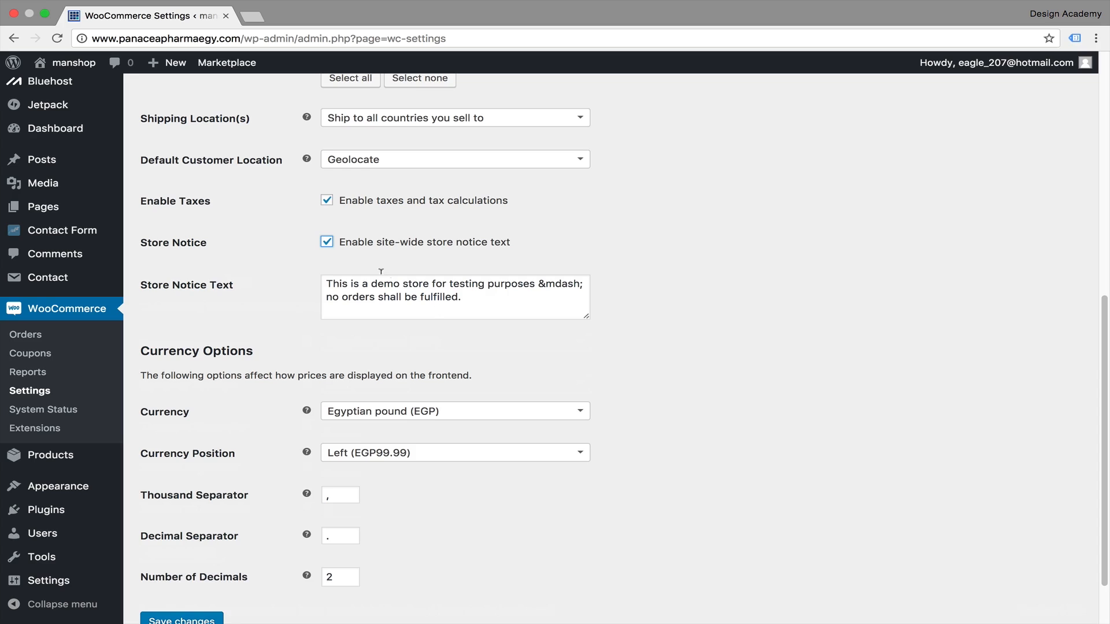
left_click(327, 243)
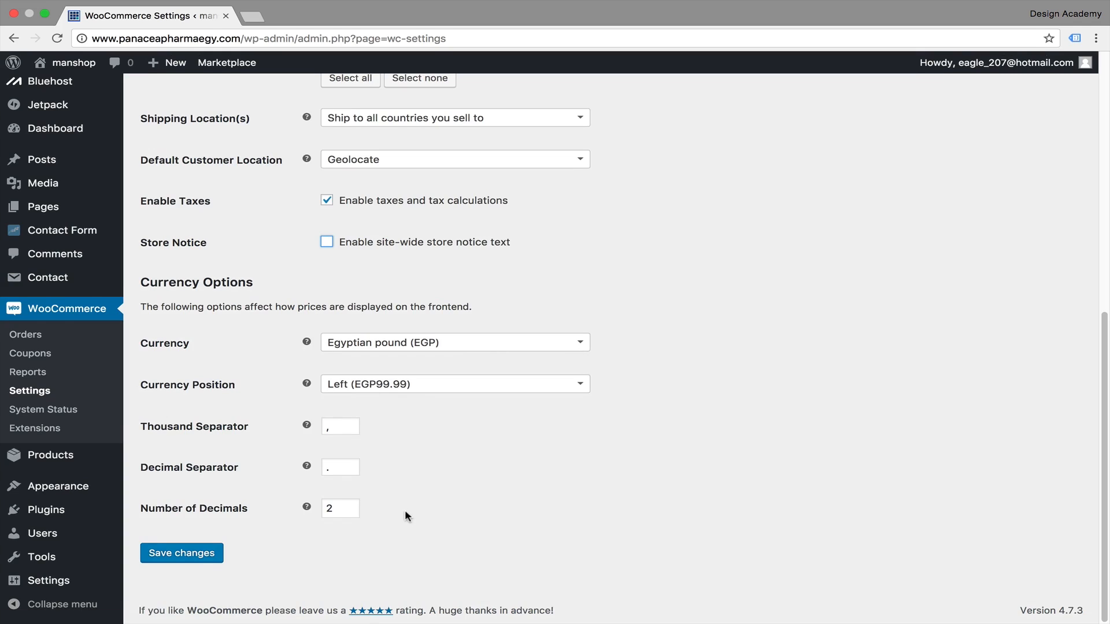
Check the Currency Position options and save the general store settings.
left_click(580, 384)
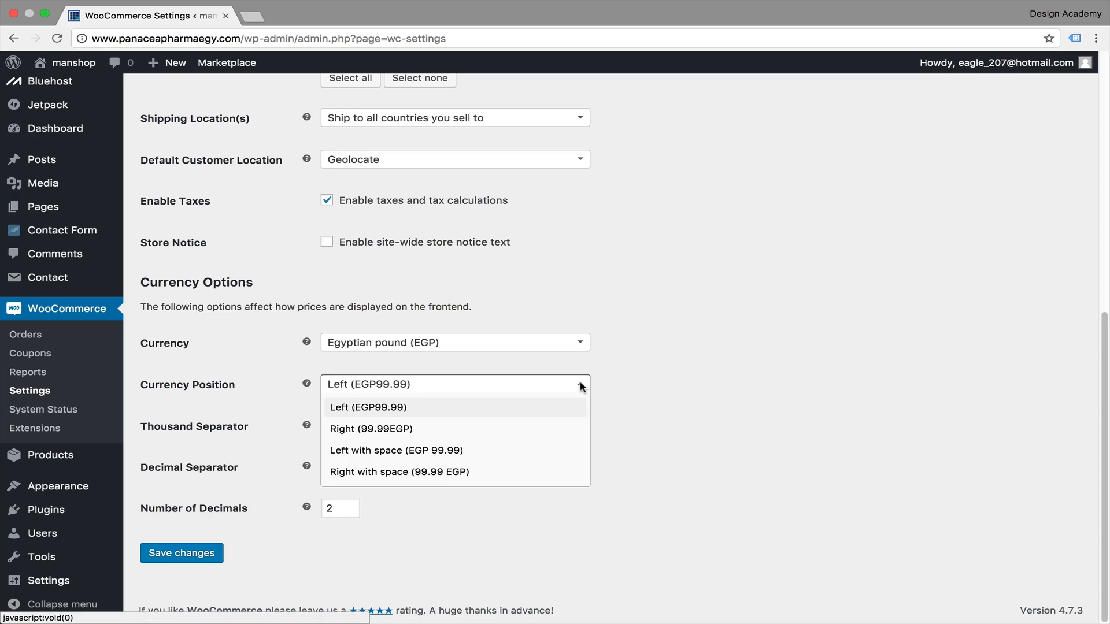
left_click(581, 384)
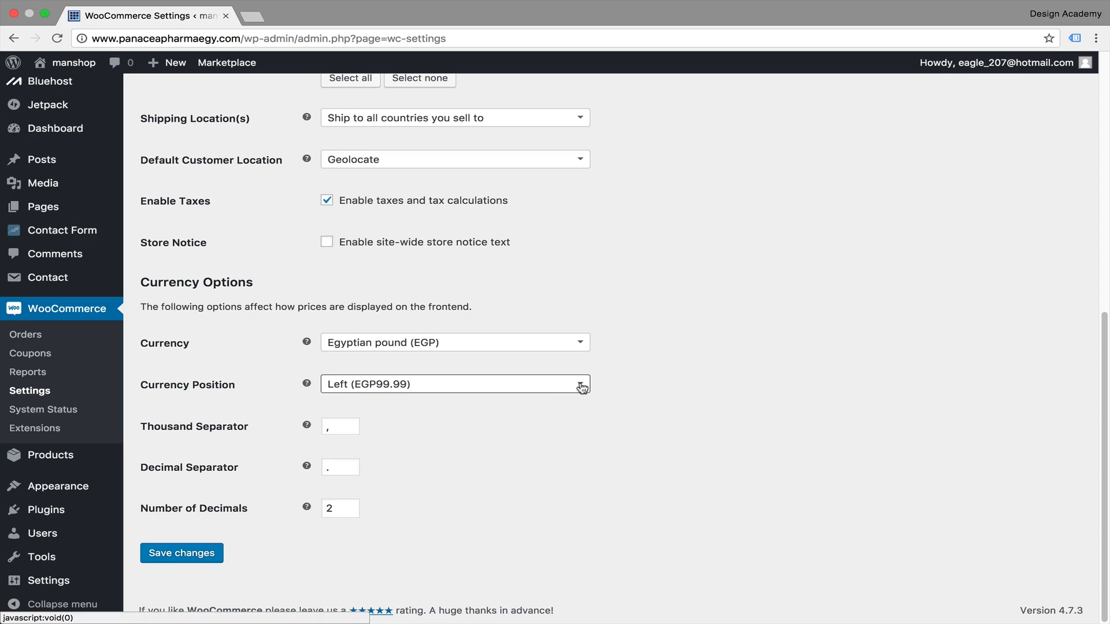
left_click(195, 559)
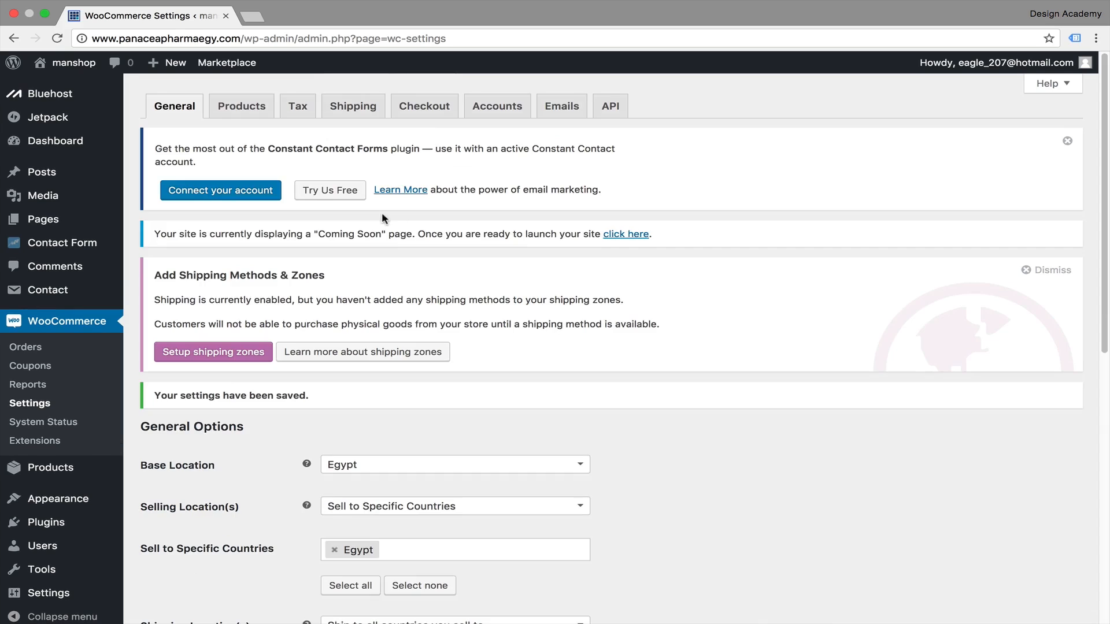
In the general product settings, check the weight unit options, disable ratings on reviews and save the changes.
left_click(239, 104)
scroll(618, 306, "down", 3)
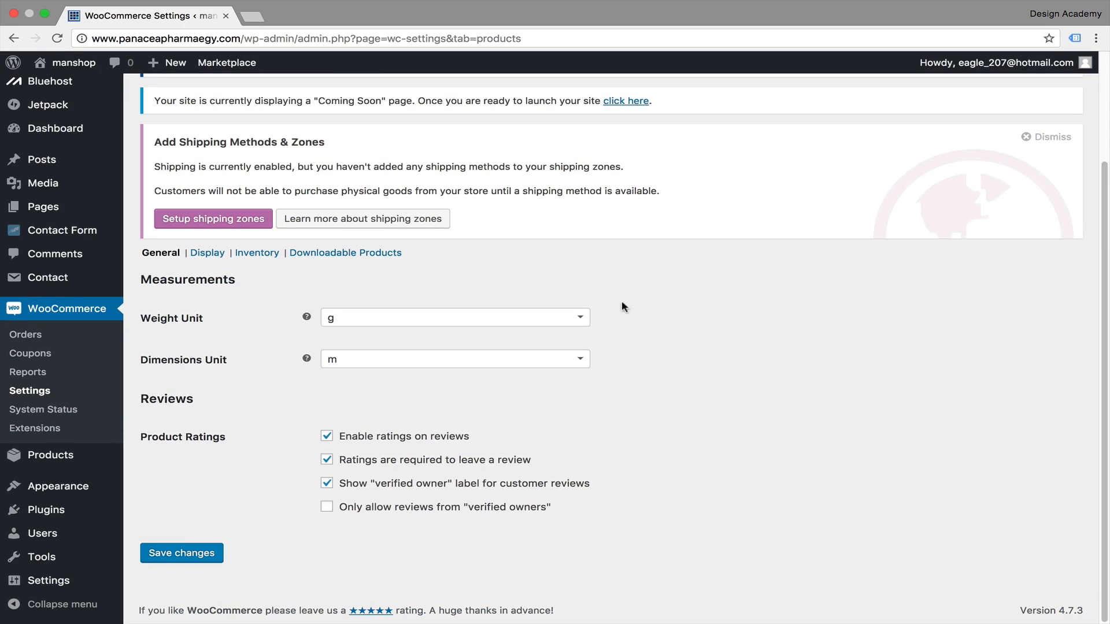
left_click(584, 320)
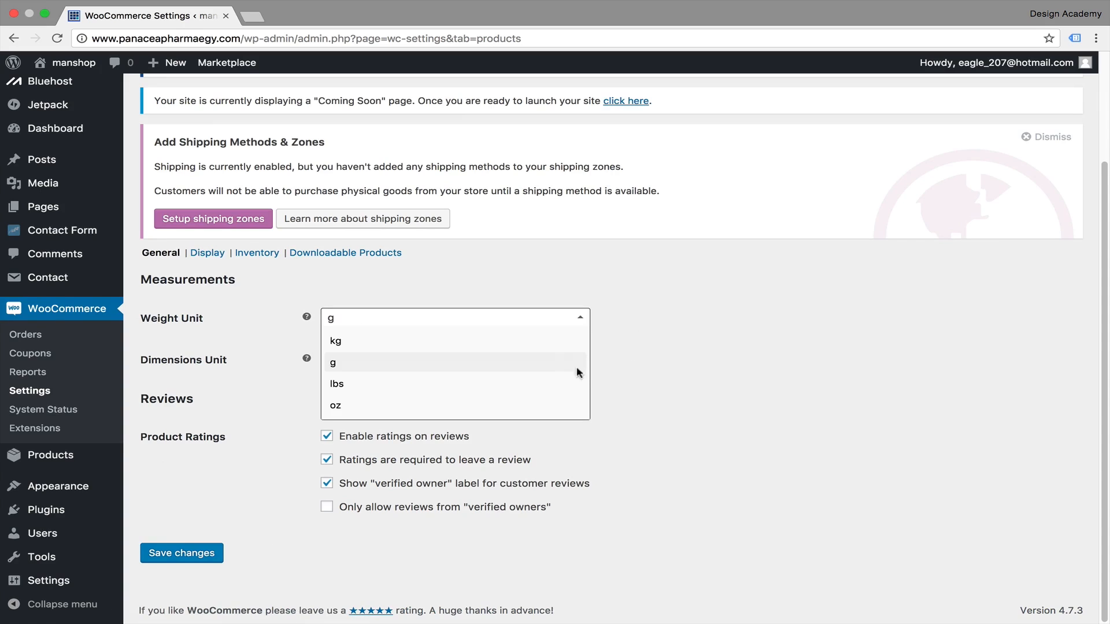
left_click(696, 435)
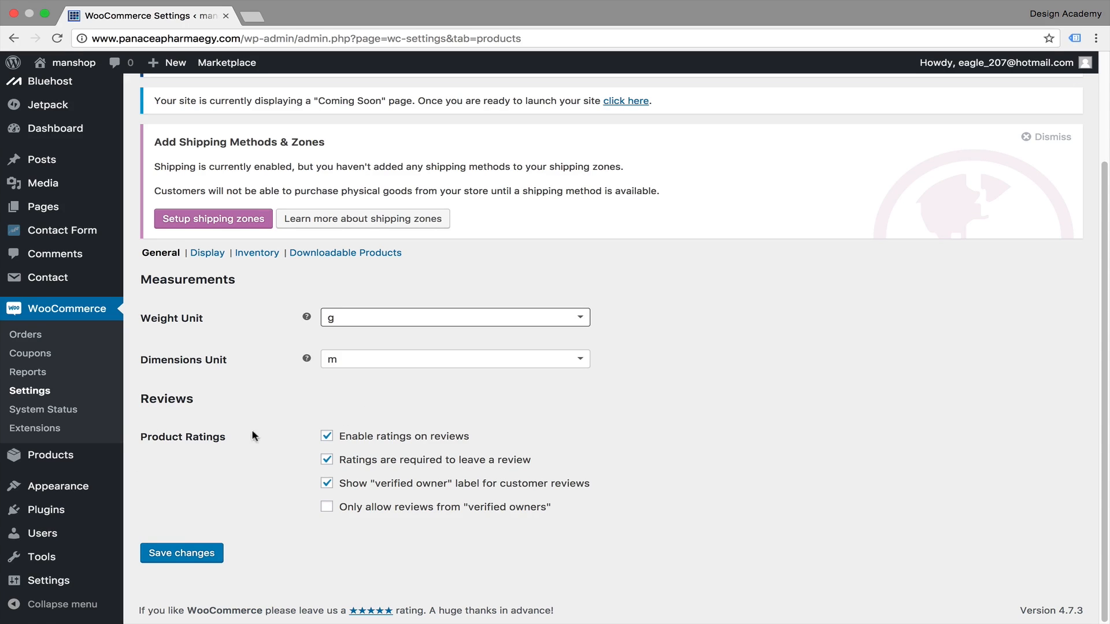
left_click(319, 437)
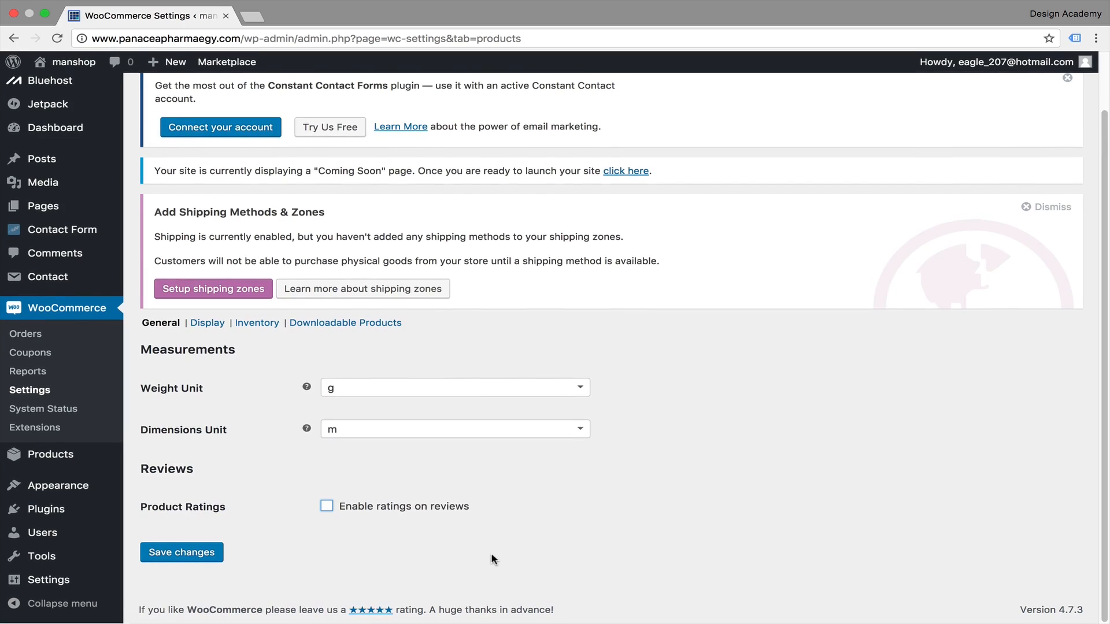
left_click(181, 558)
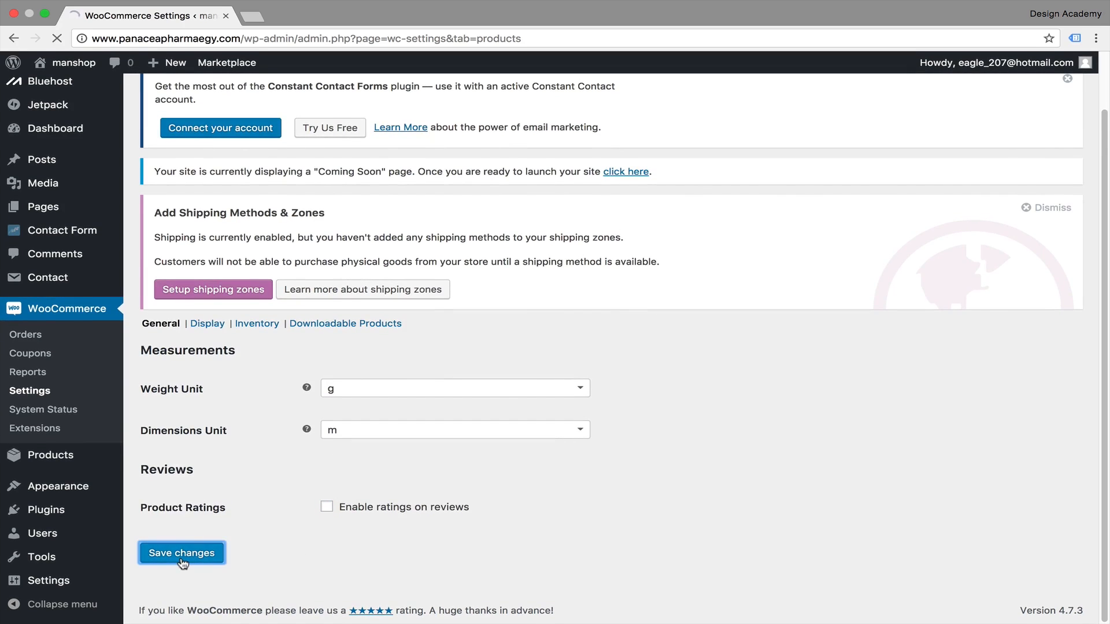
scroll(269, 427, "up", 3)
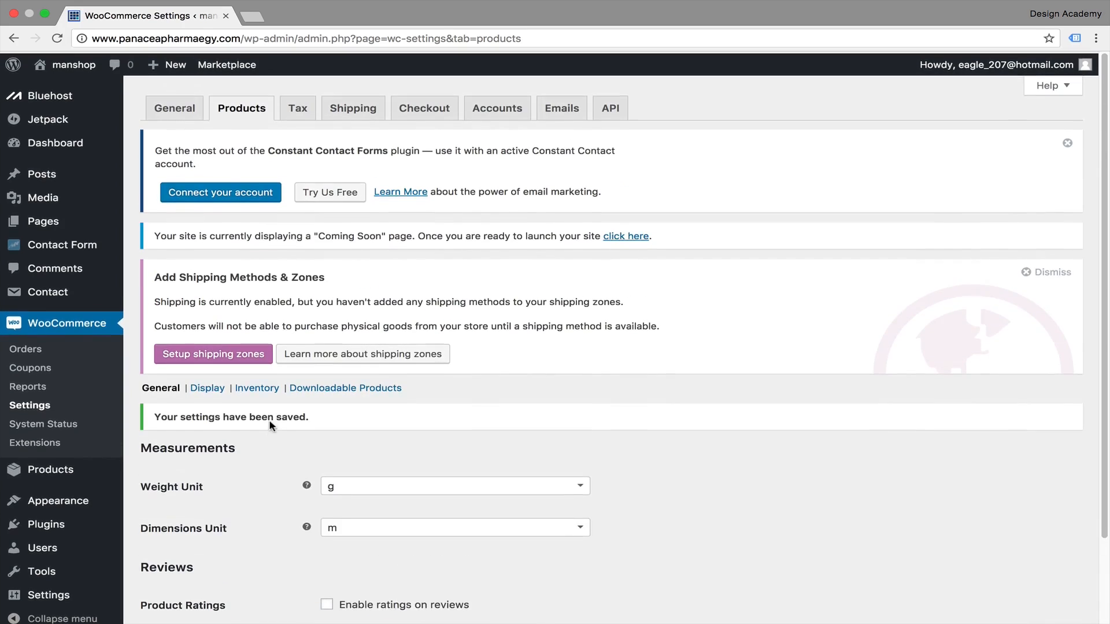
Open the product display settings and examine the Shop Page and Shop Page Display options.
scroll(263, 253, "down", 3)
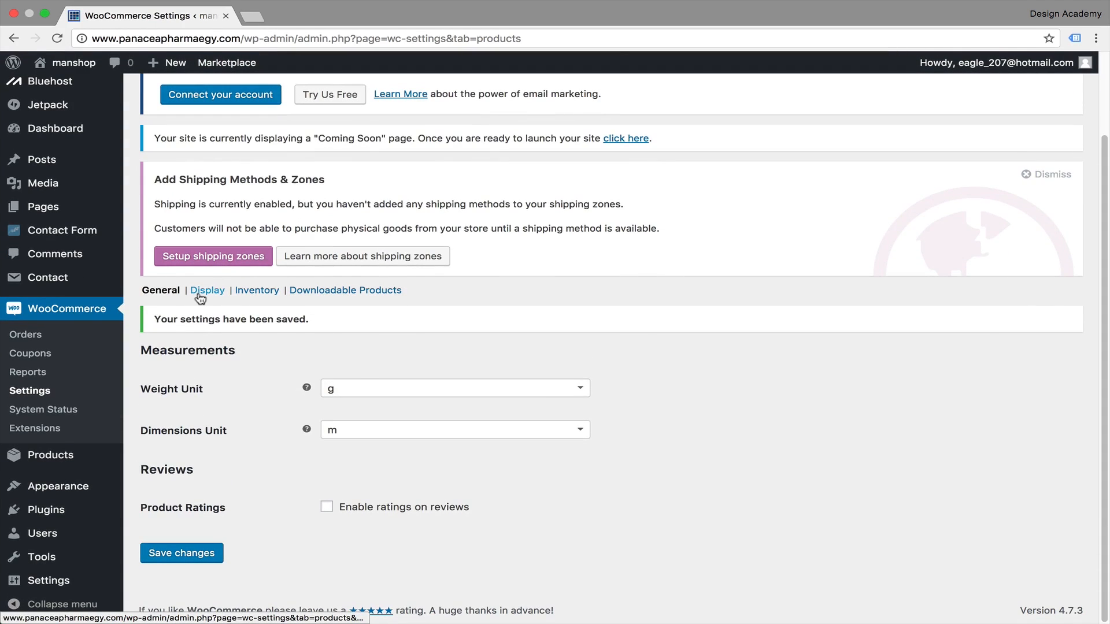
left_click(201, 292)
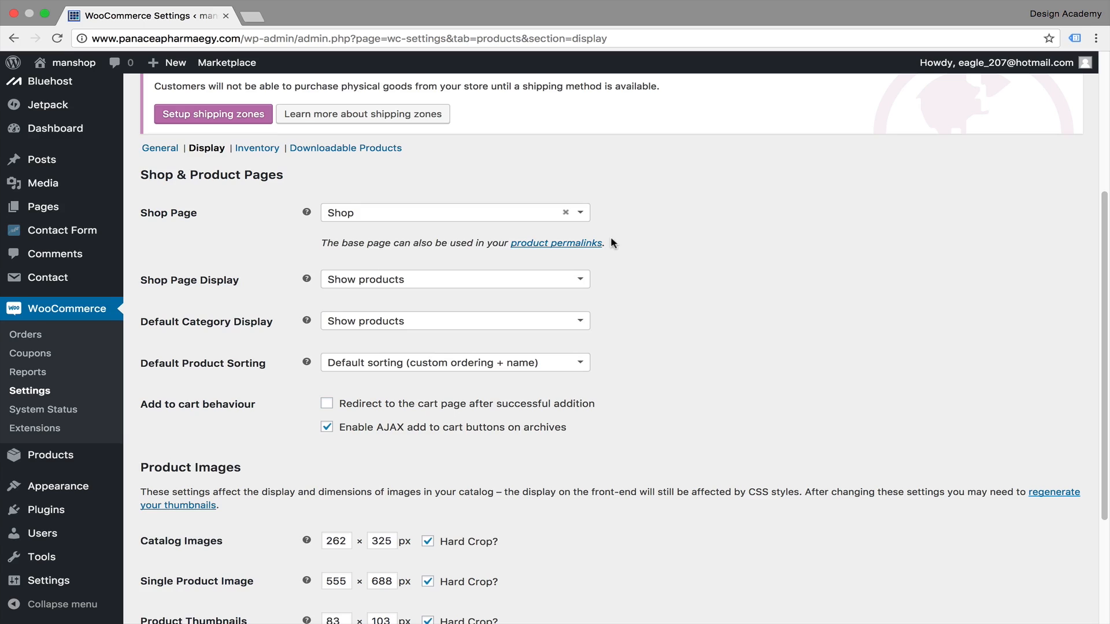
left_click(582, 213)
left_click(641, 204)
scroll(636, 209, "down", 1)
left_click(587, 220)
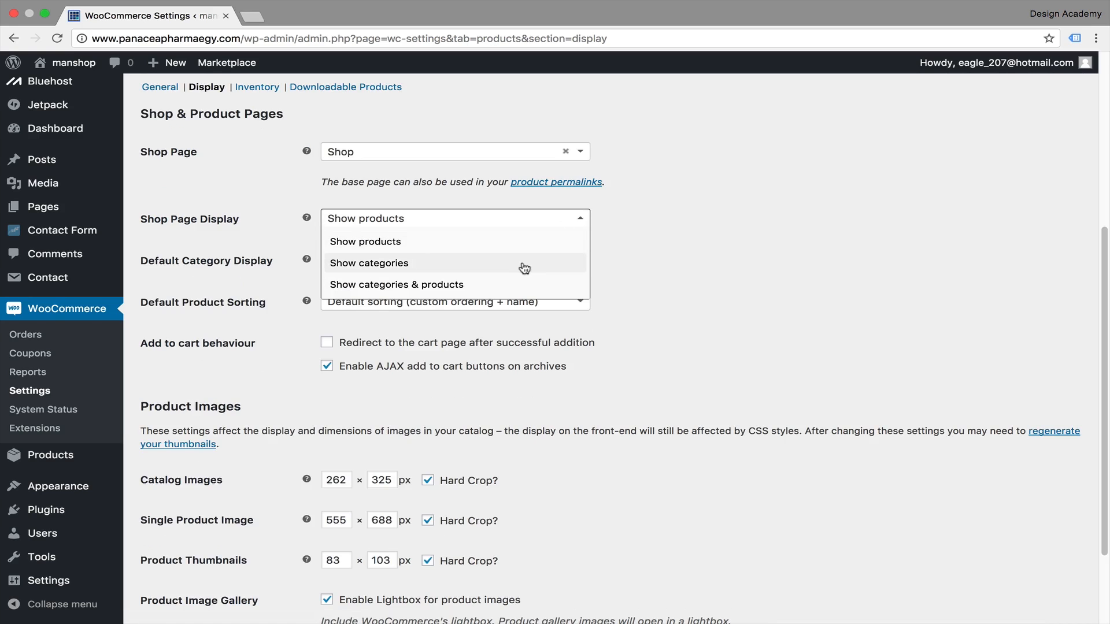
left_click(659, 239)
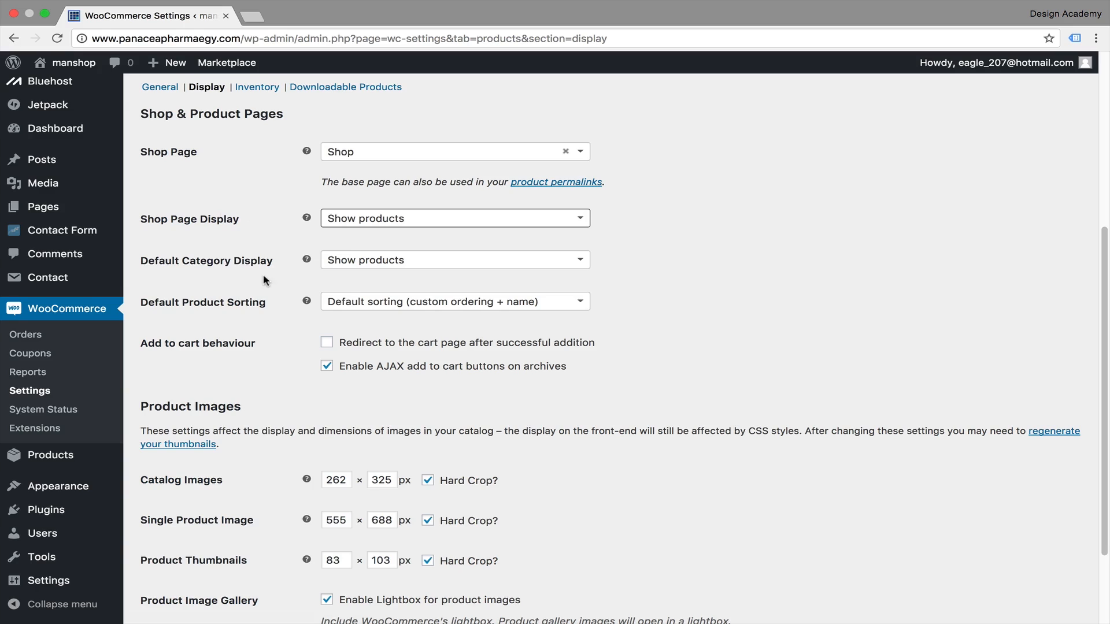
Examine the Default Category Display and Default Product Sorting options and the product image settings.
left_click(581, 263)
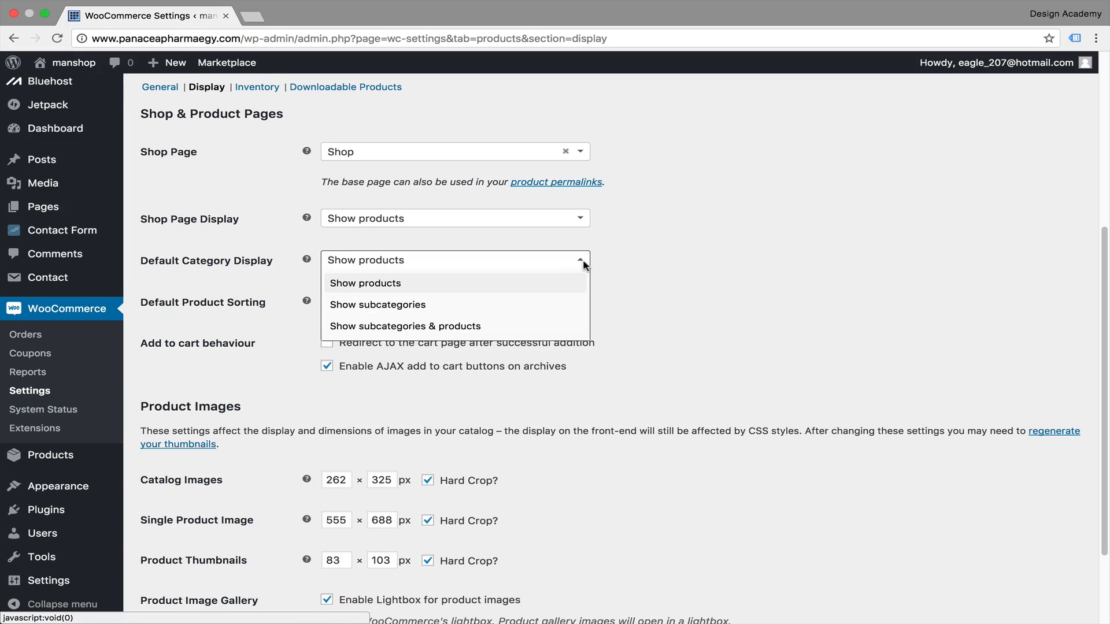
left_click(642, 270)
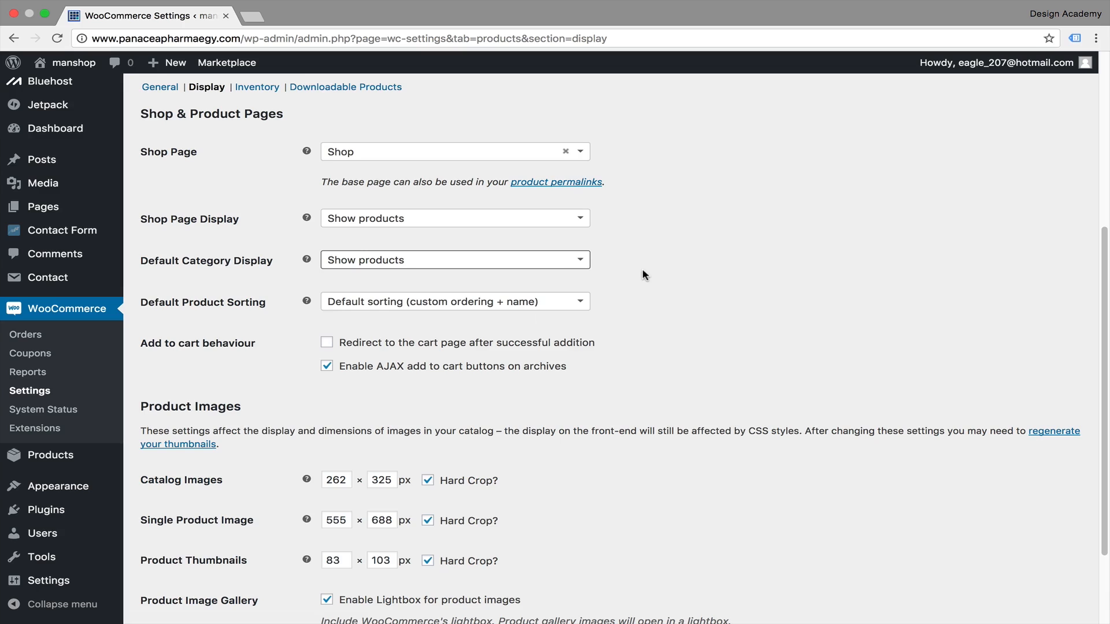
scroll(642, 271, "down", 2)
left_click(580, 251)
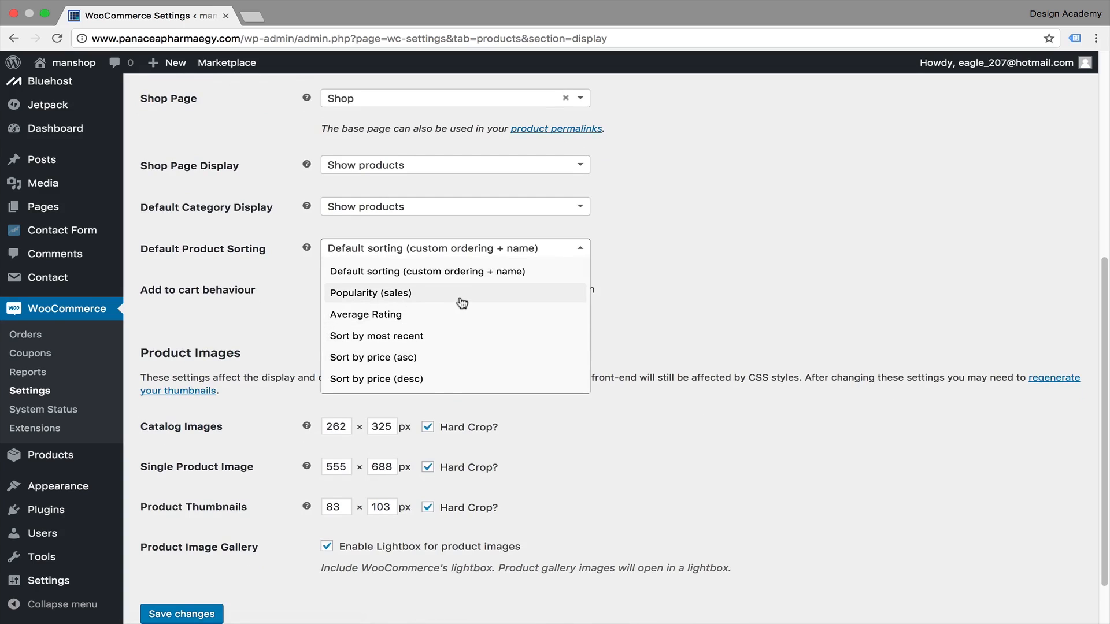
left_click(659, 284)
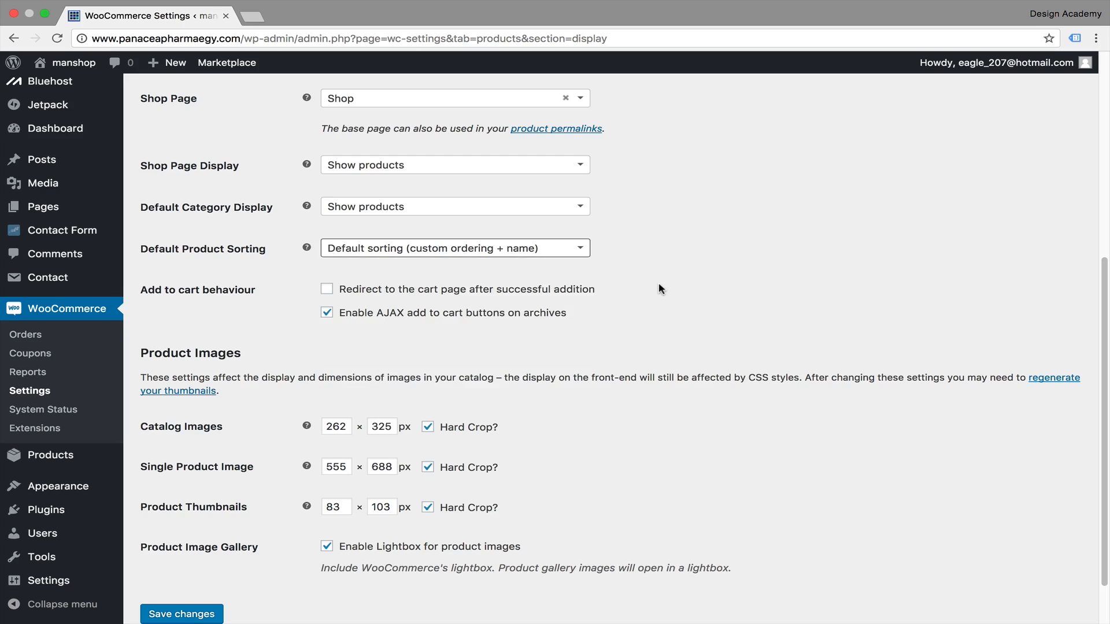
scroll(657, 282, "down", 2)
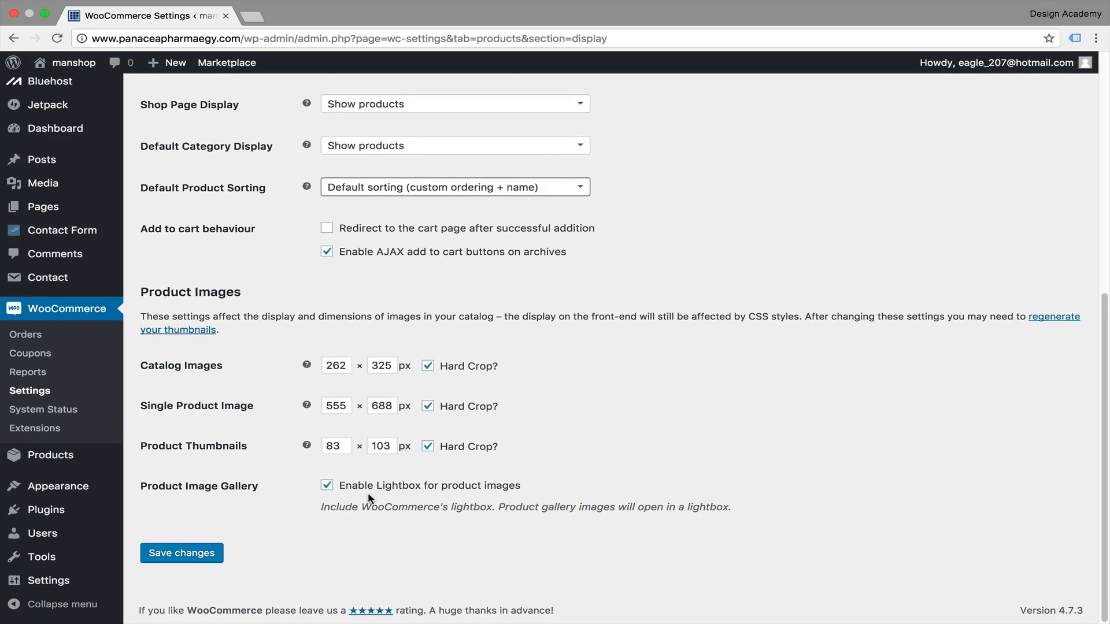
left_click(167, 563)
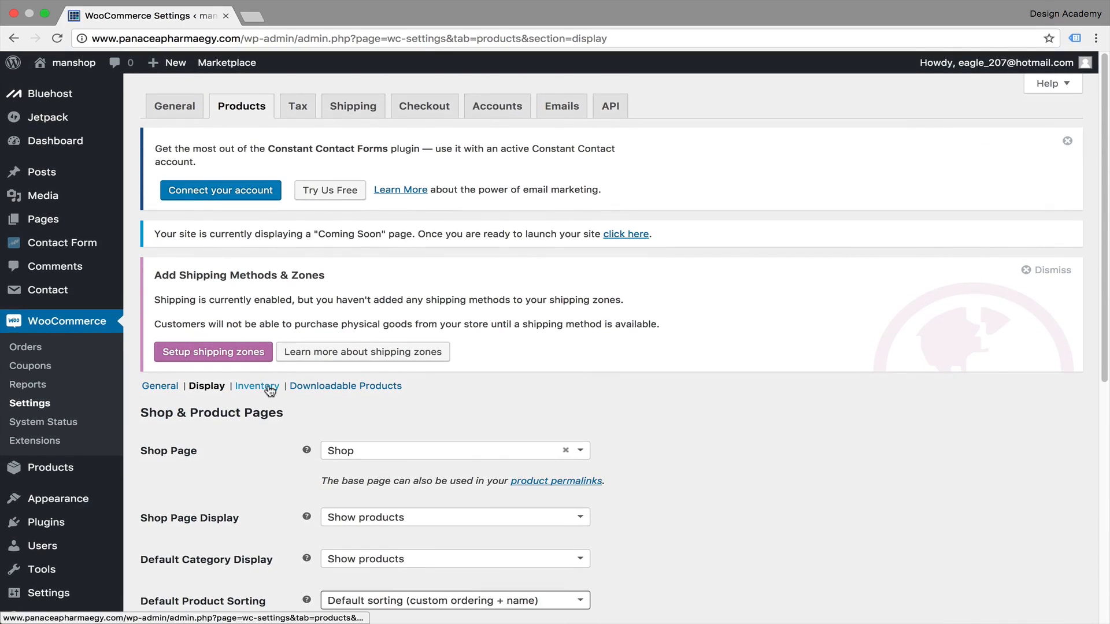
Open the product inventory settings and examine the stock management, notification, threshold and Stock Display Format options.
left_click(246, 387)
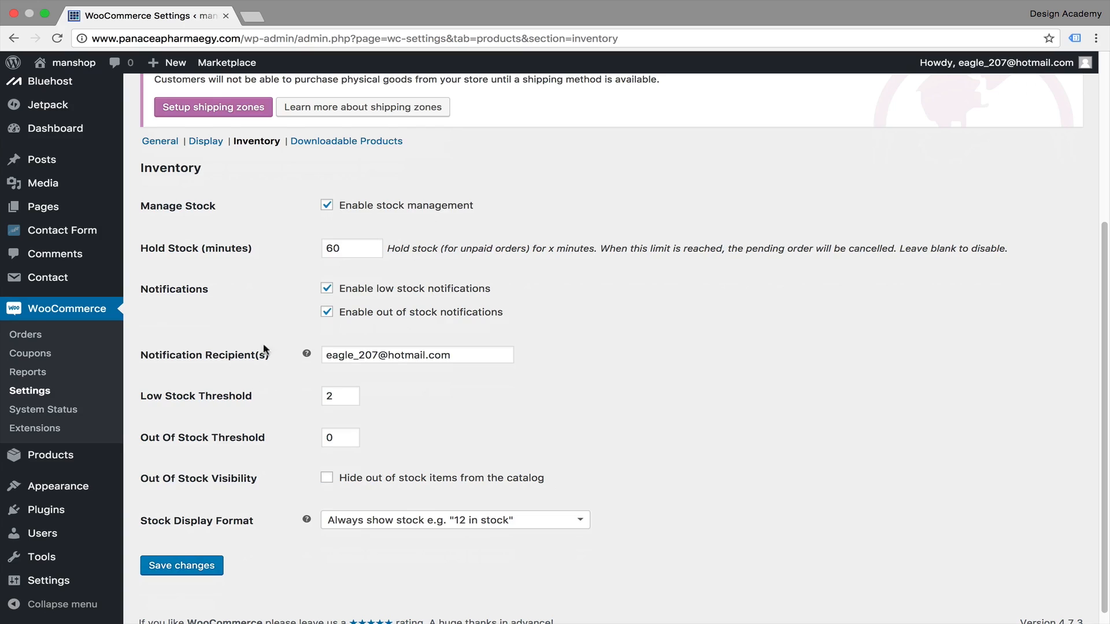
scroll(238, 376, "down", 1)
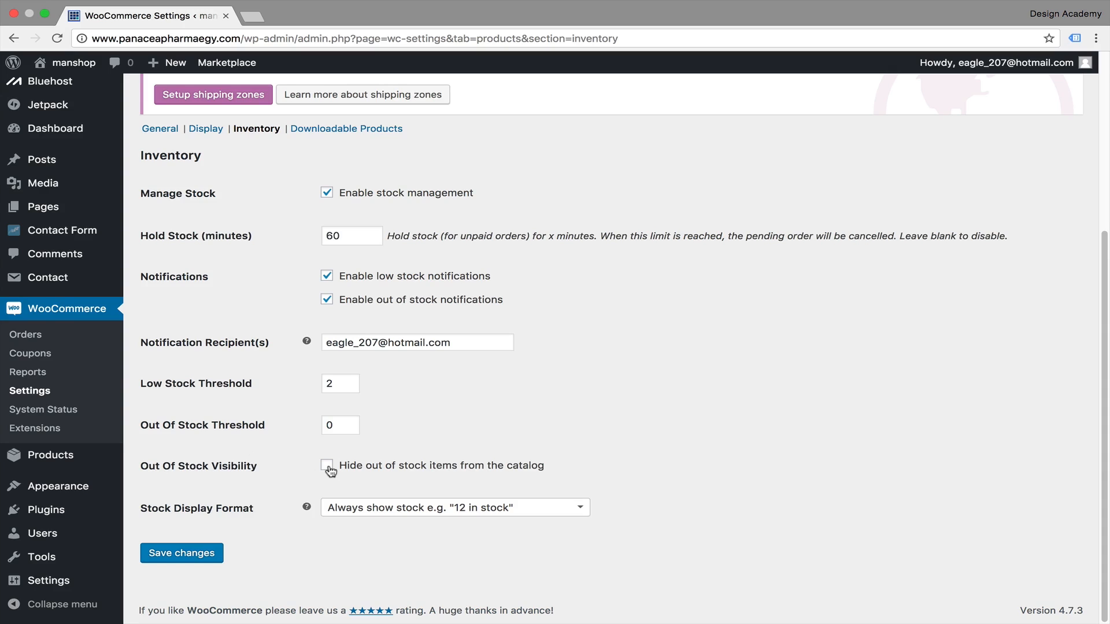
left_click(585, 514)
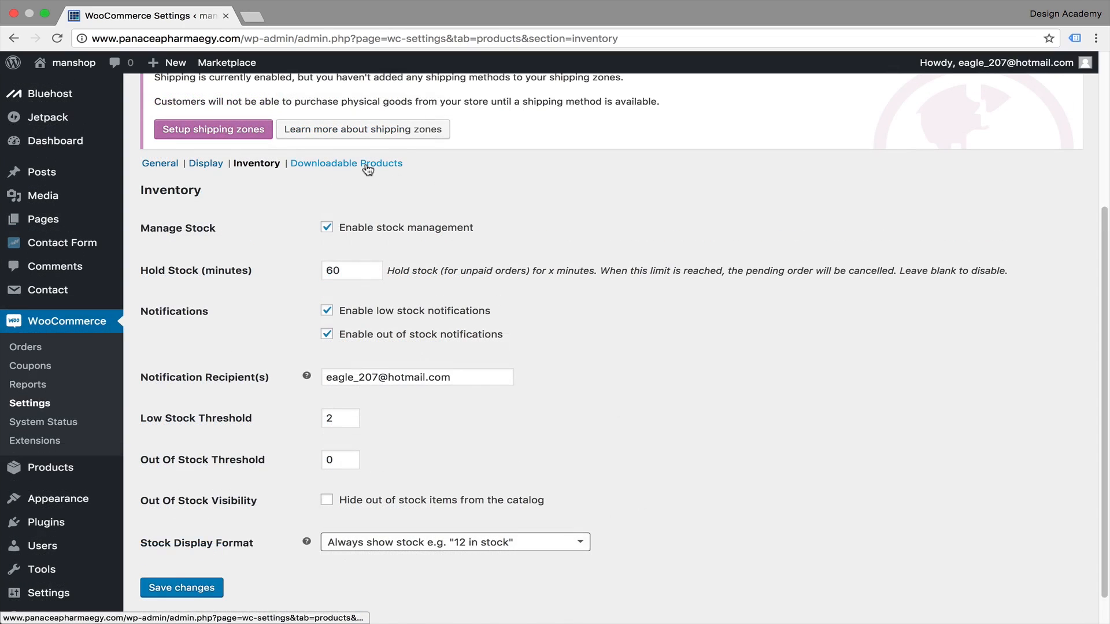
Open the Downloadable Products settings and examine the File Download Method and Access Restriction options.
left_click(368, 164)
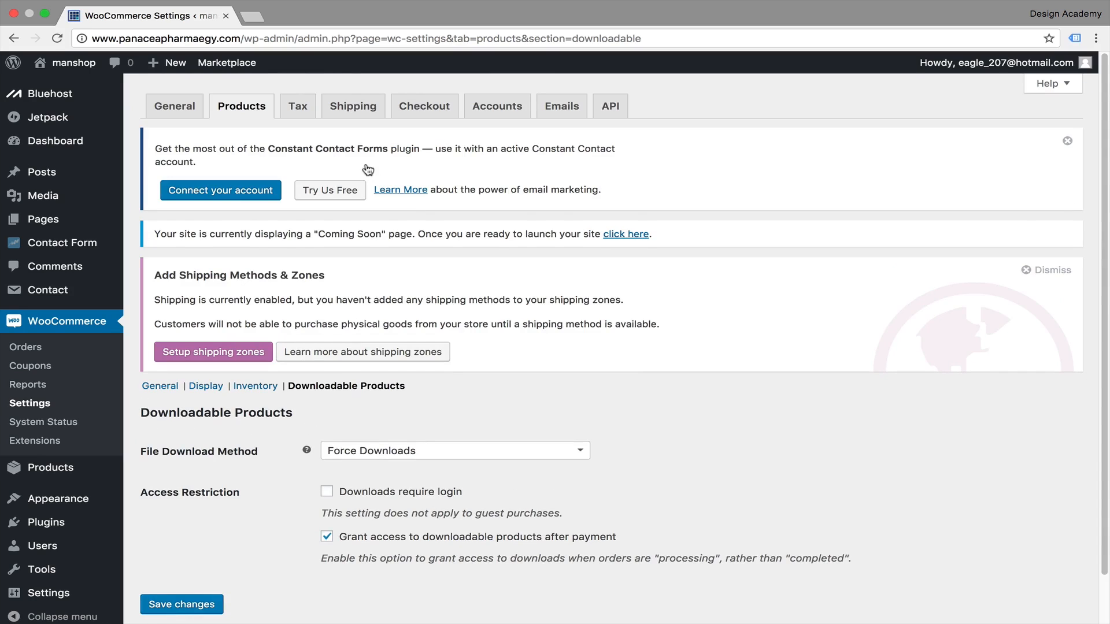
scroll(645, 445, "down", 2)
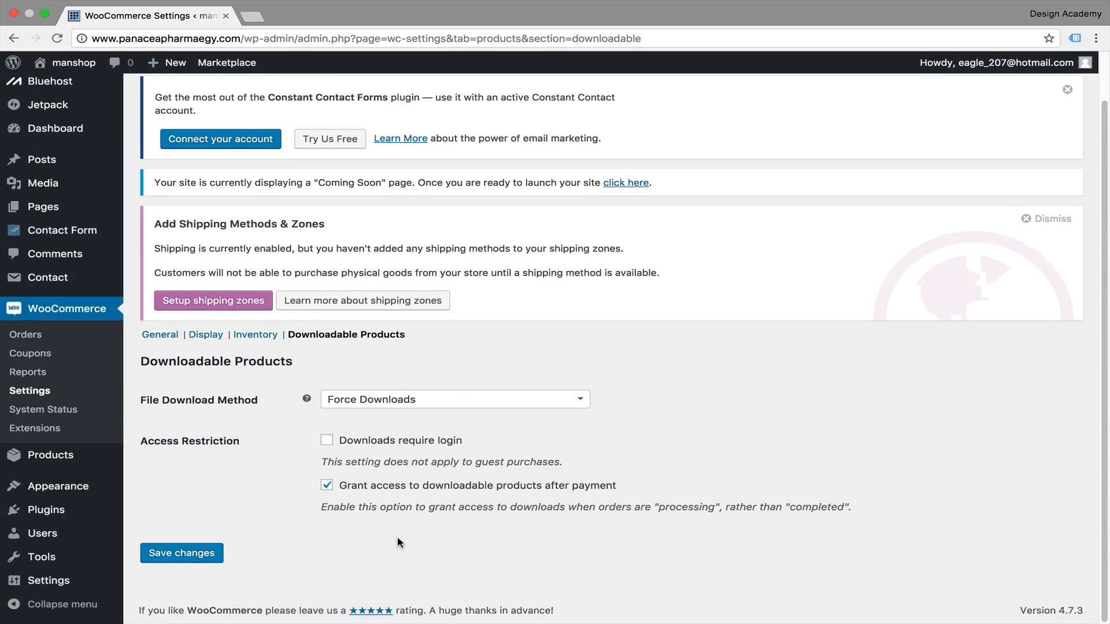
left_click(583, 402)
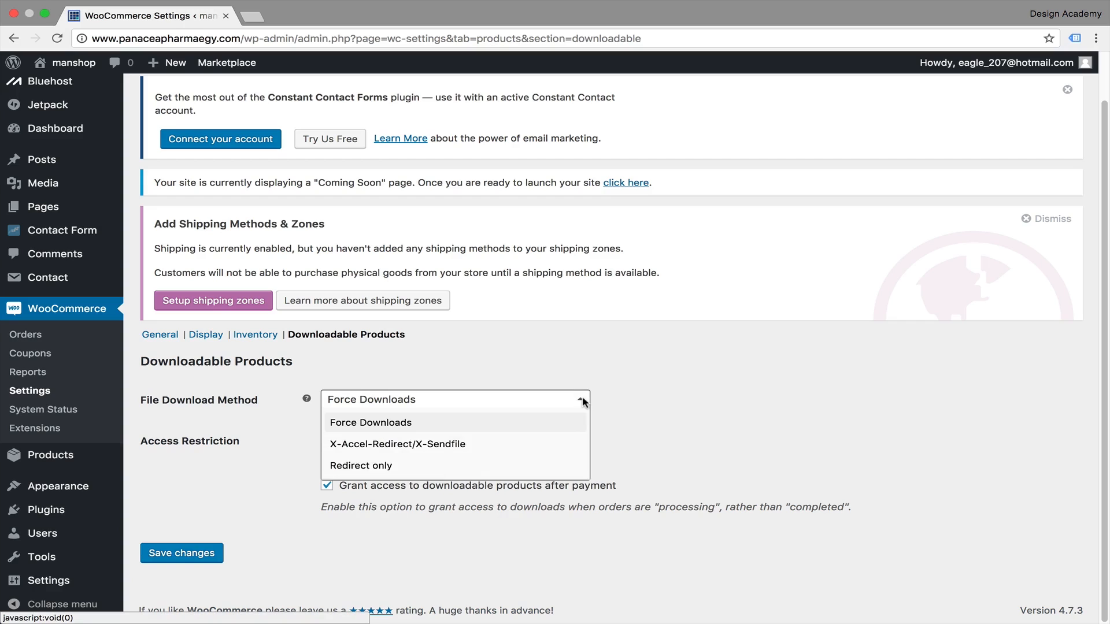
left_click(582, 402)
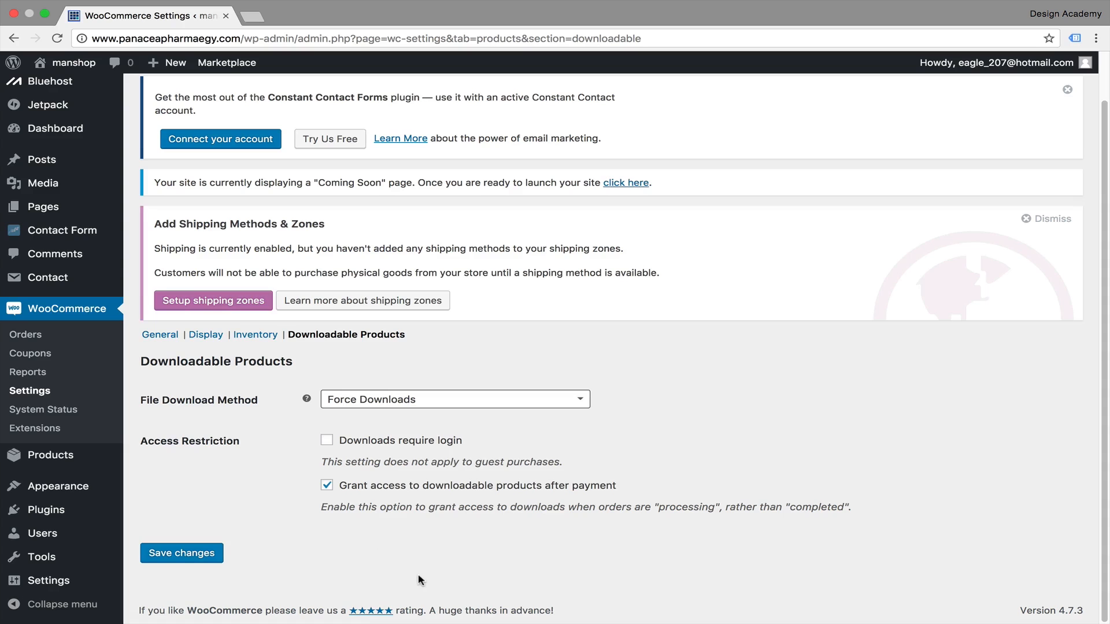
scroll(418, 577, "up", 2)
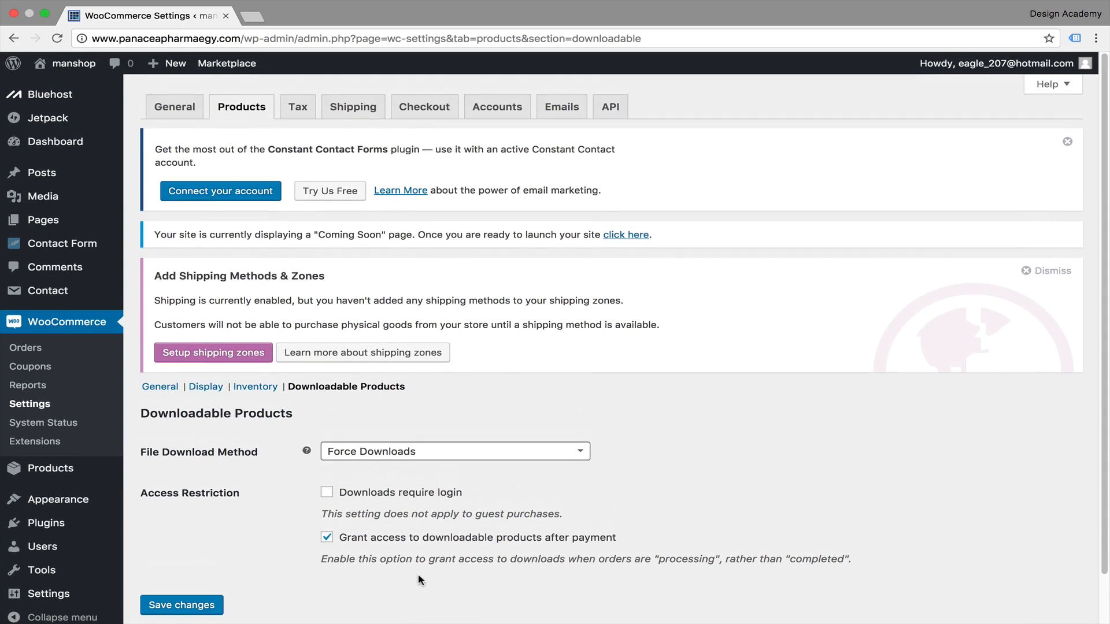
Open the store's tax options and set Calculate Tax Based On to Shop base address.
left_click(297, 108)
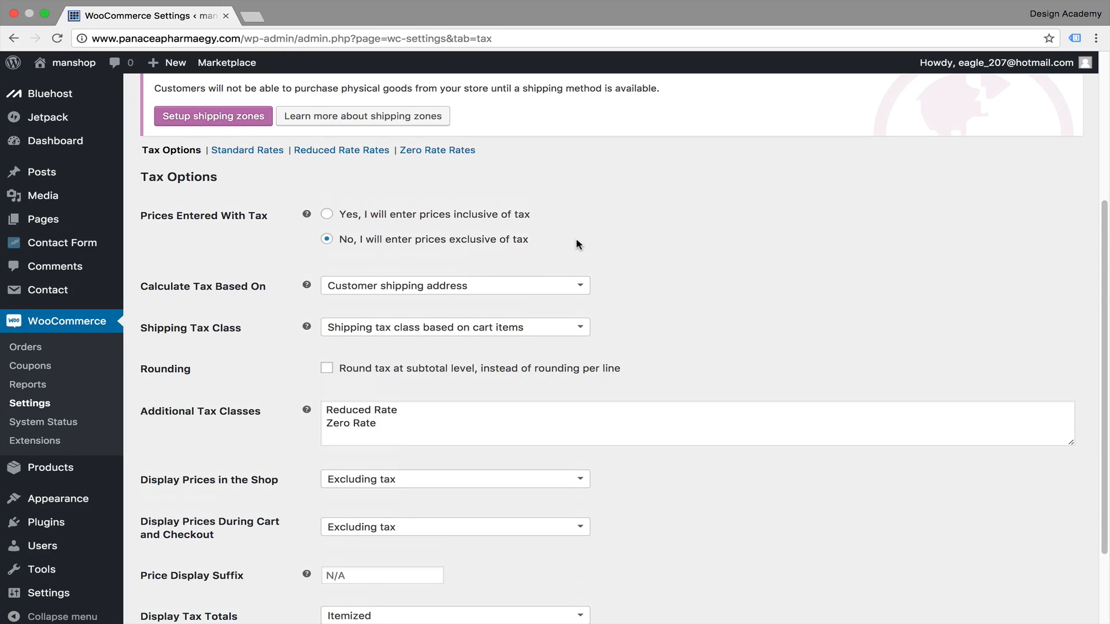
scroll(577, 243, "down", 1)
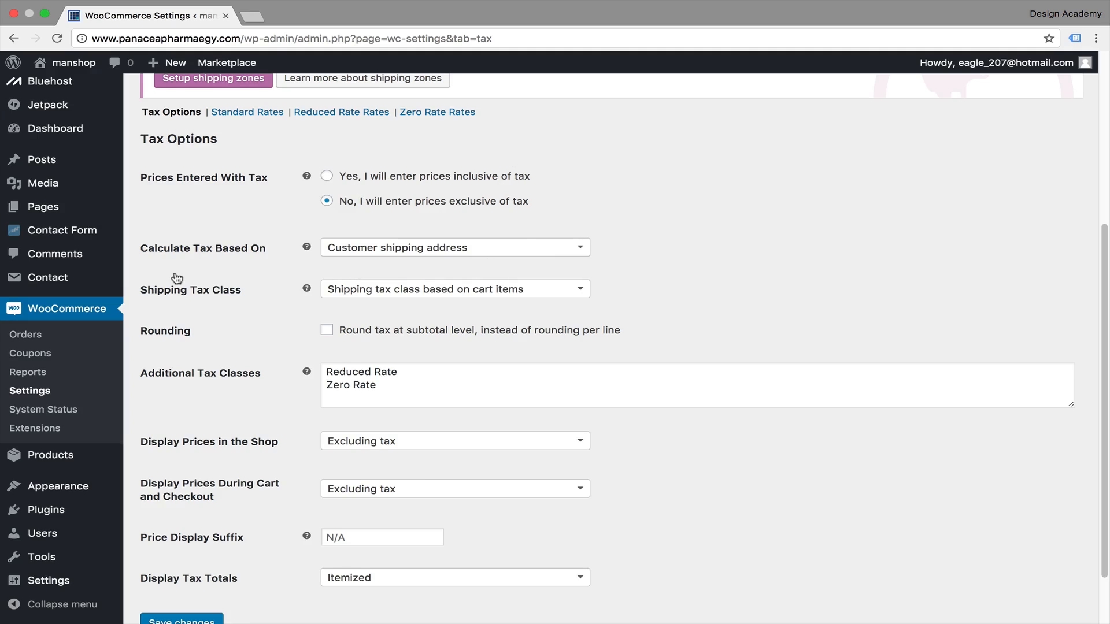
scroll(639, 274, "down", 2)
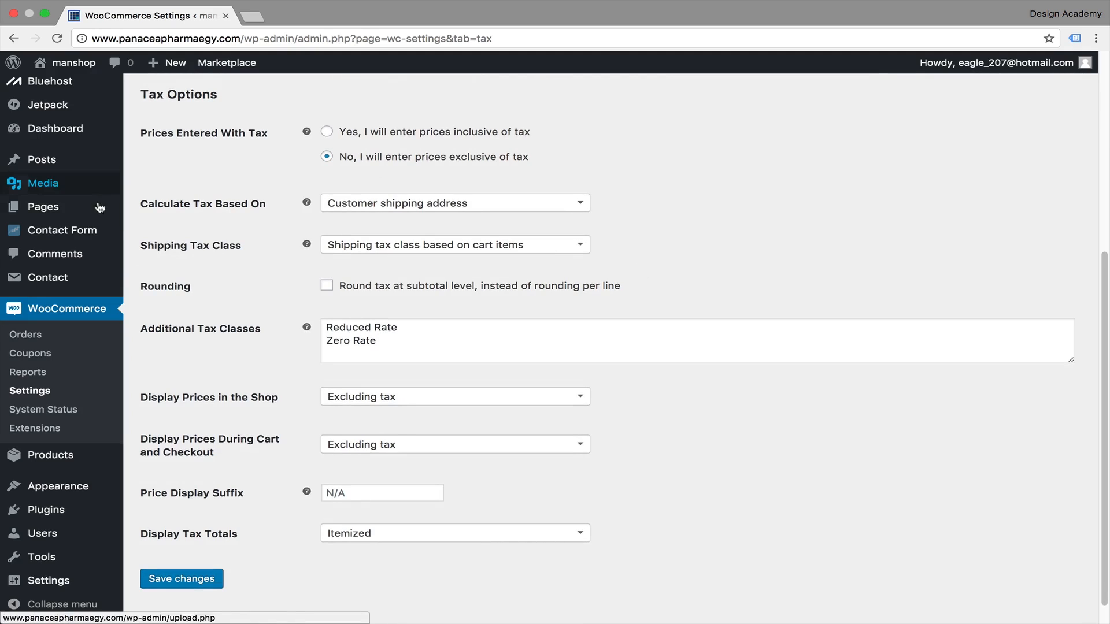
left_click(580, 205)
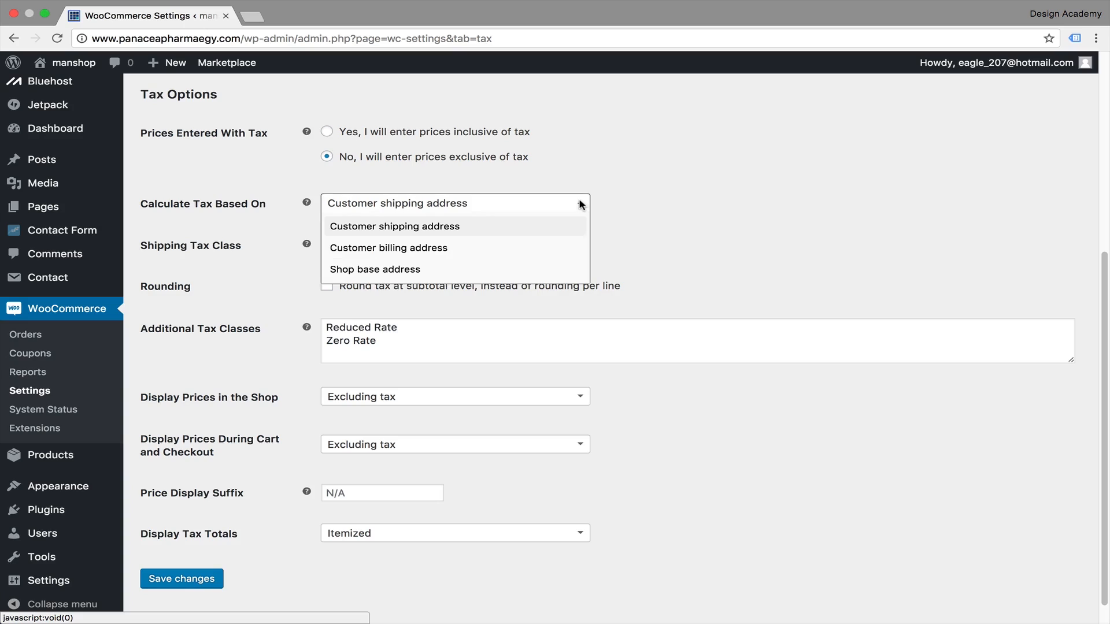
left_click(484, 271)
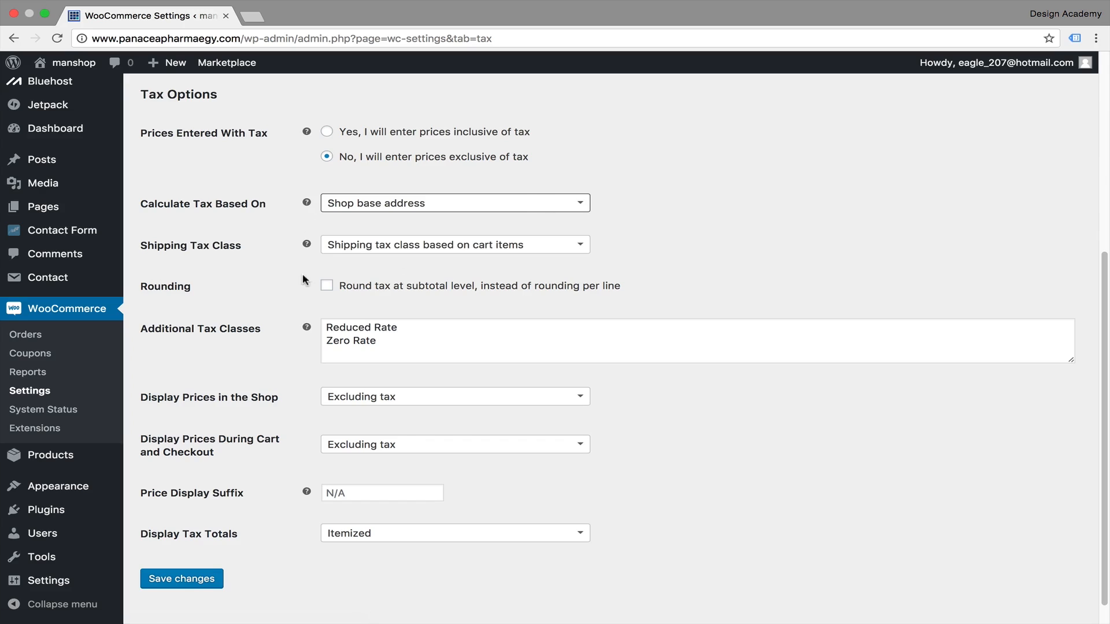
Set the Shipping Tax Class to Zero Rate and review the other shipping tax class choices.
key("Tab")
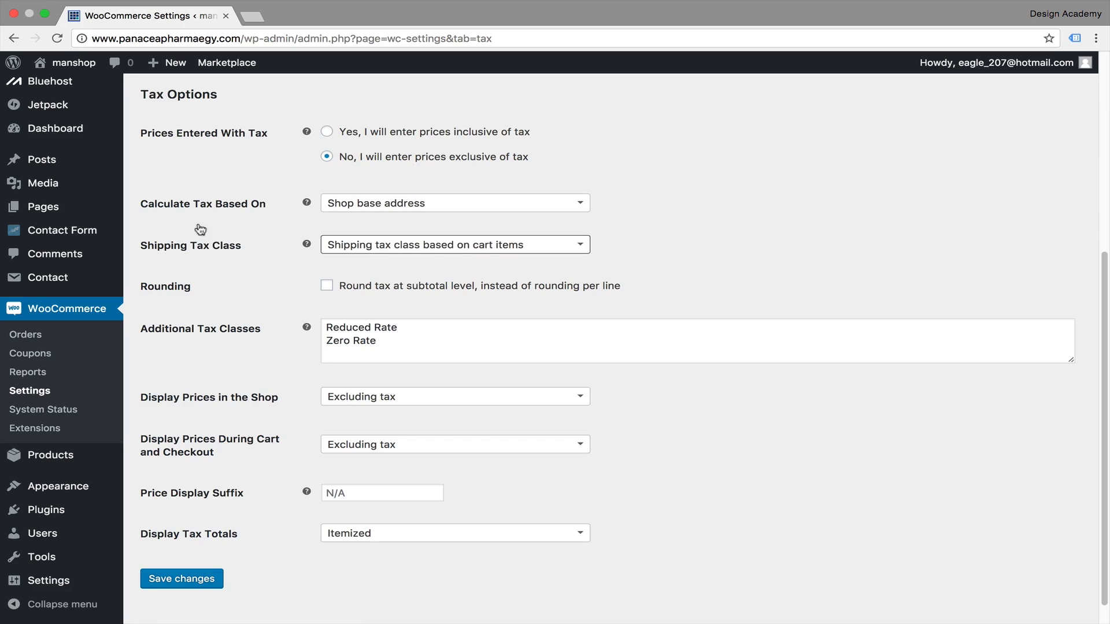
left_click(587, 251)
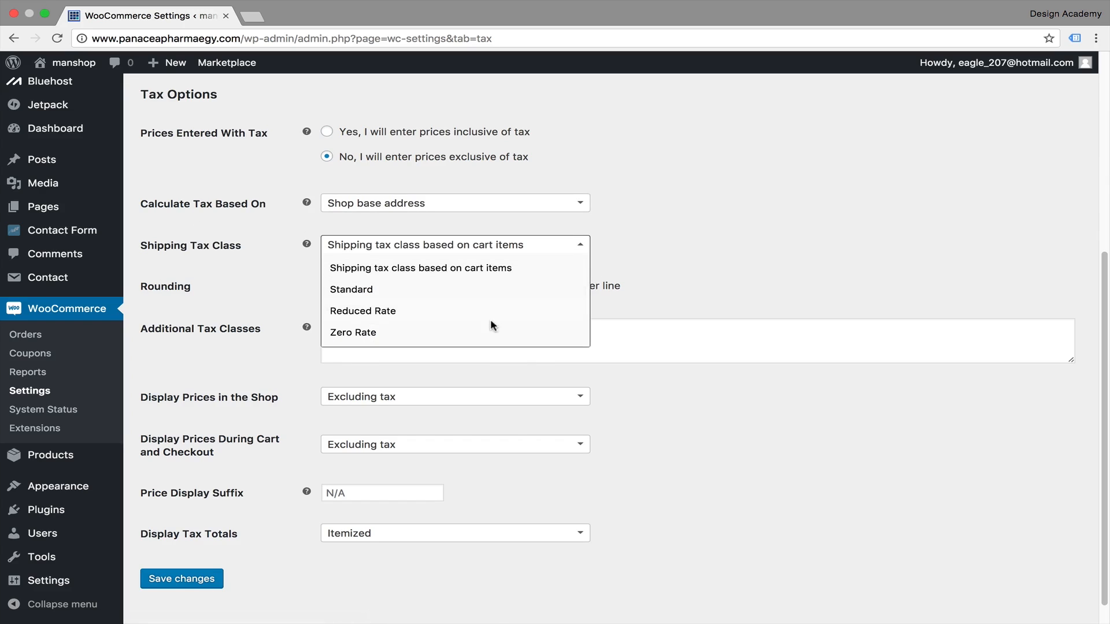
left_click(582, 246)
scroll(658, 249, "down", 1)
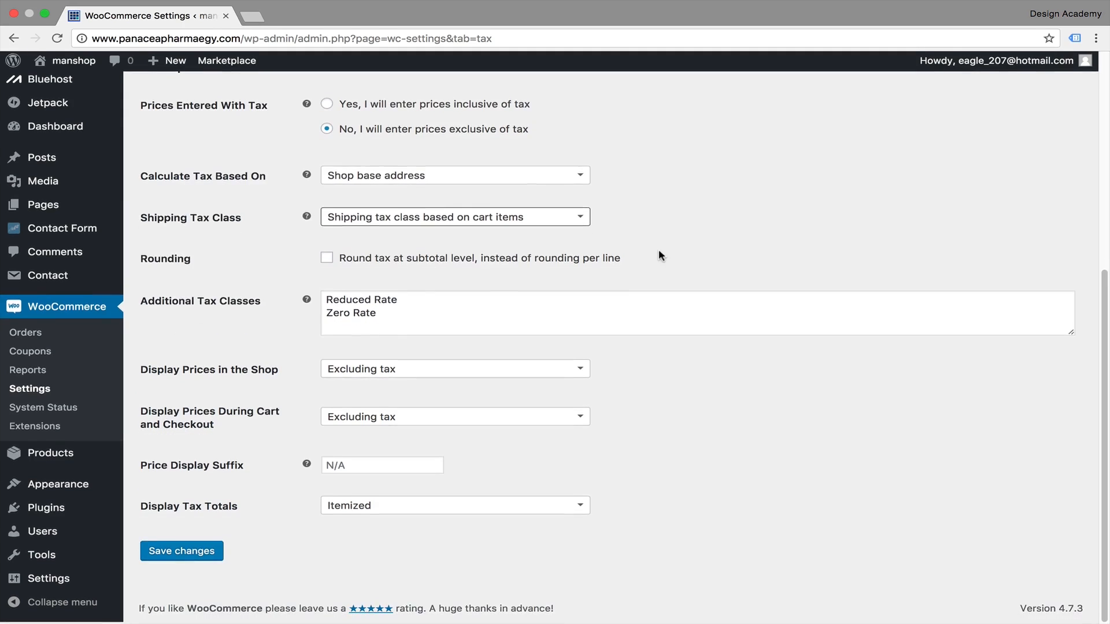
left_click(508, 219)
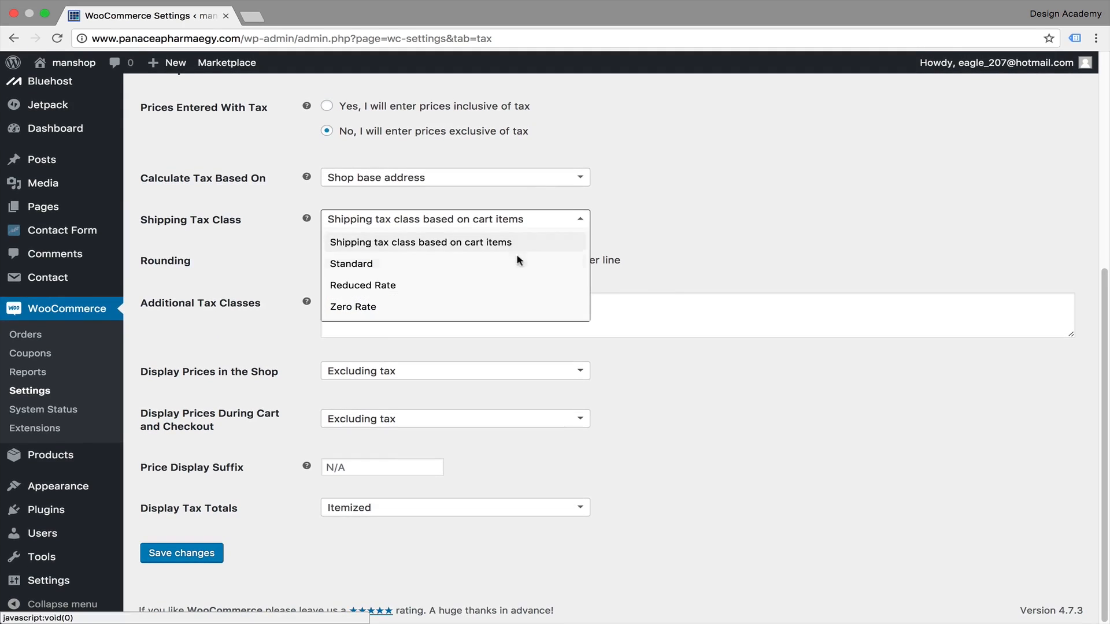
left_click(451, 309)
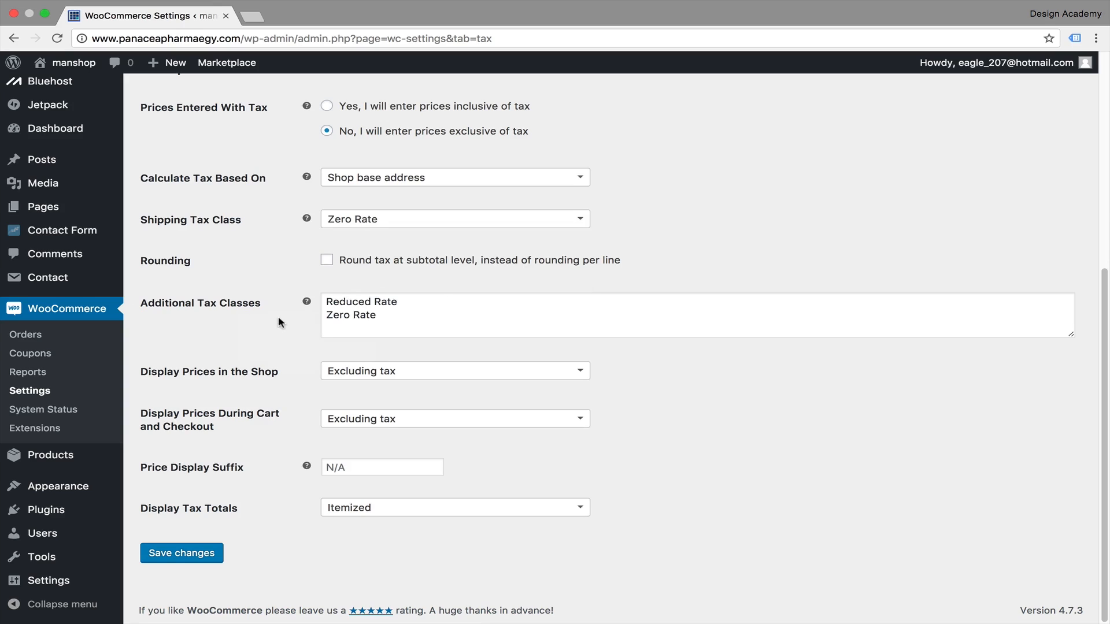
left_click(583, 219)
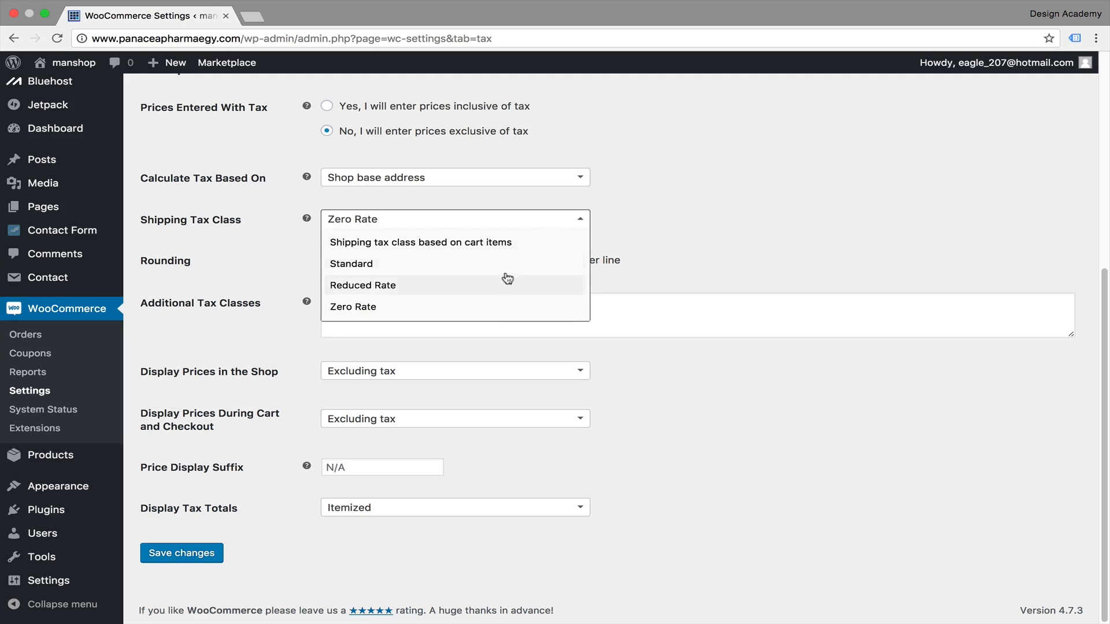
left_click(670, 220)
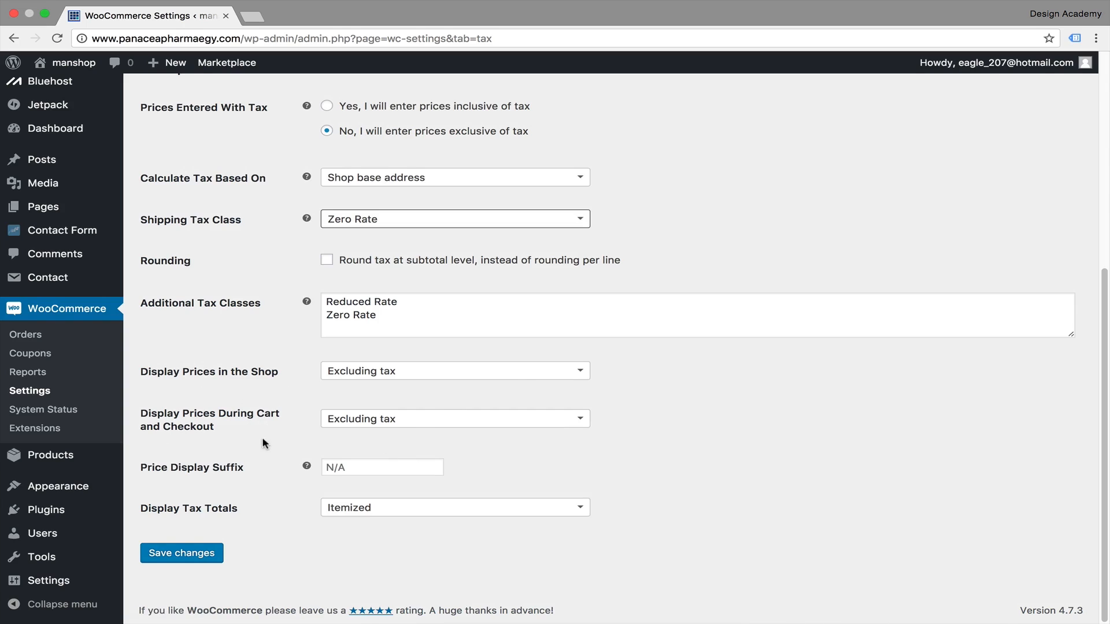
Check the Display Prices in the Shop and Display Tax Totals choices and save the tax settings.
left_click(581, 374)
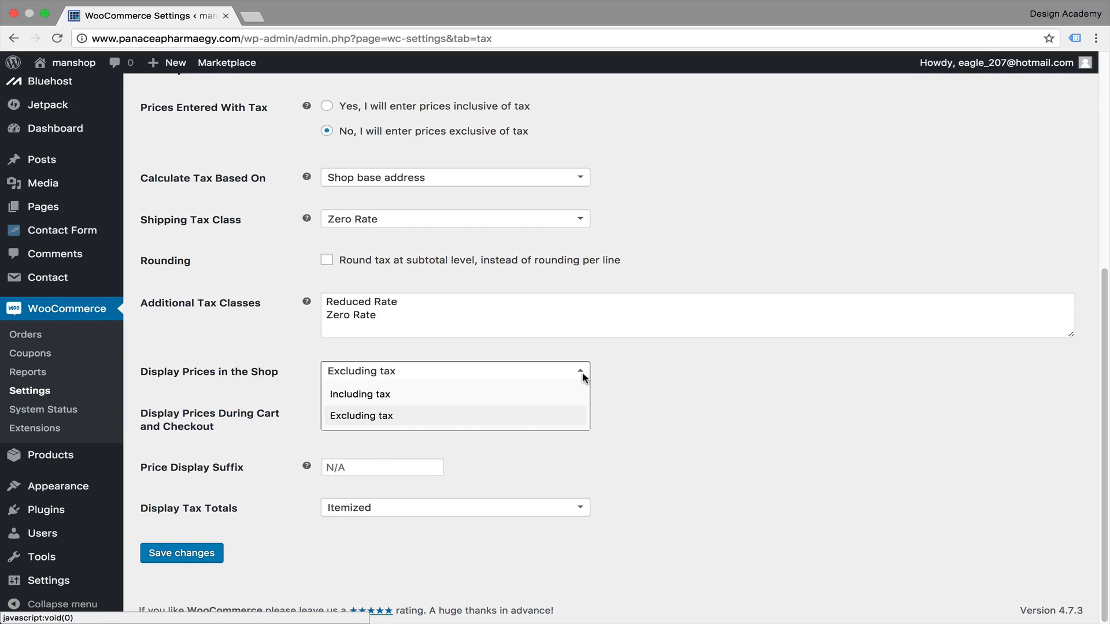
left_click(645, 390)
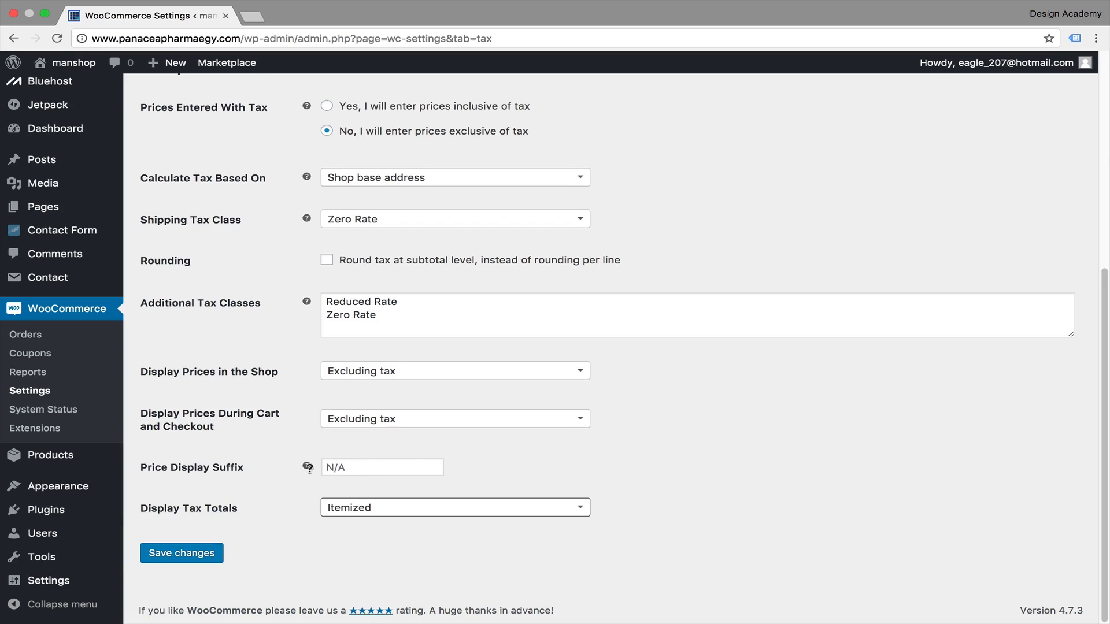
mouse_move(310, 473)
left_click(587, 512)
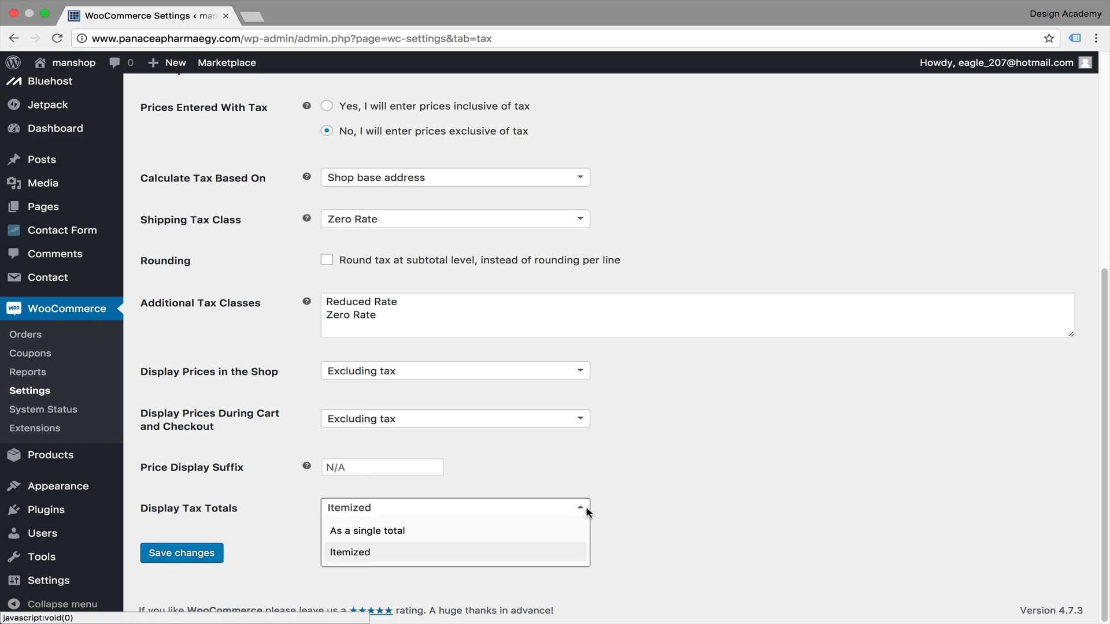
left_click(586, 510)
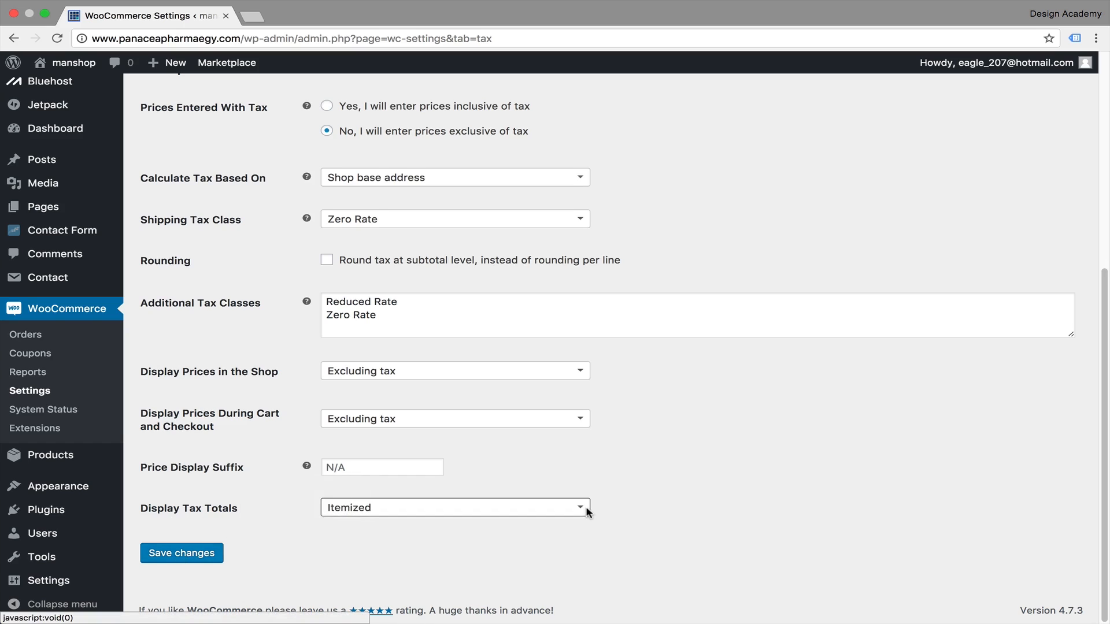
left_click(202, 556)
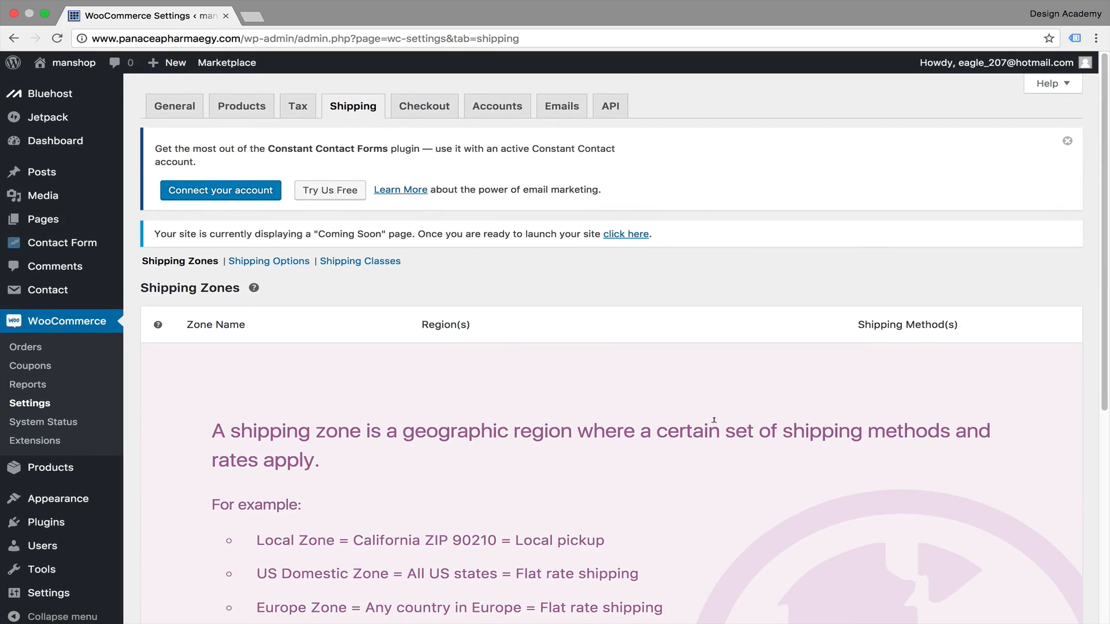
In the shipping zone settings, add a zone named Egypt and assign Egypt as its region.
scroll(713, 420, "down", 5)
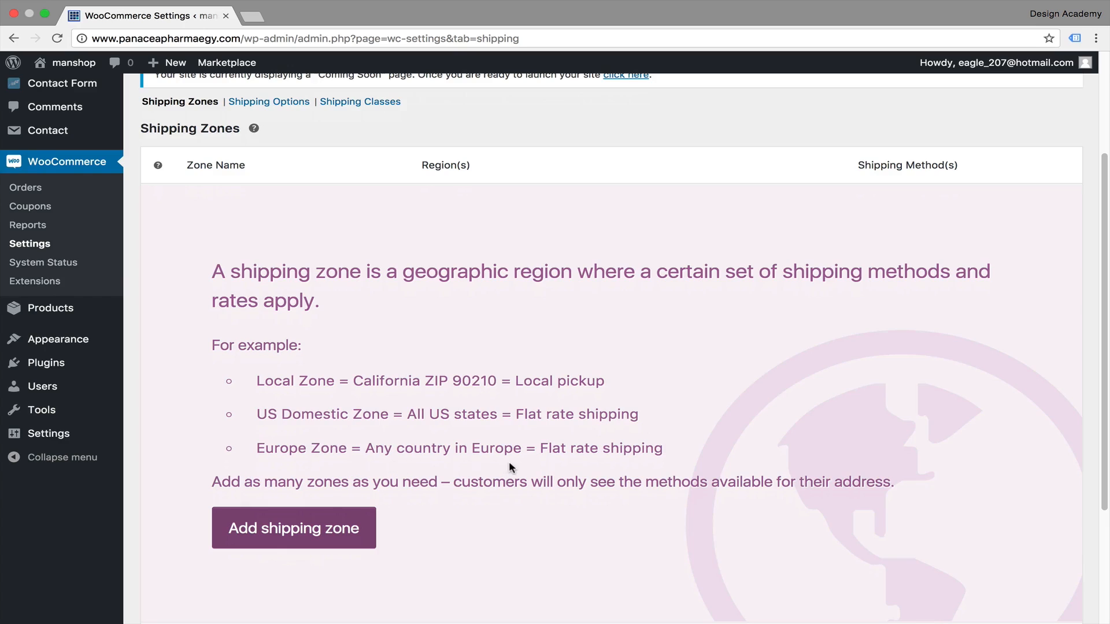
left_click(280, 538)
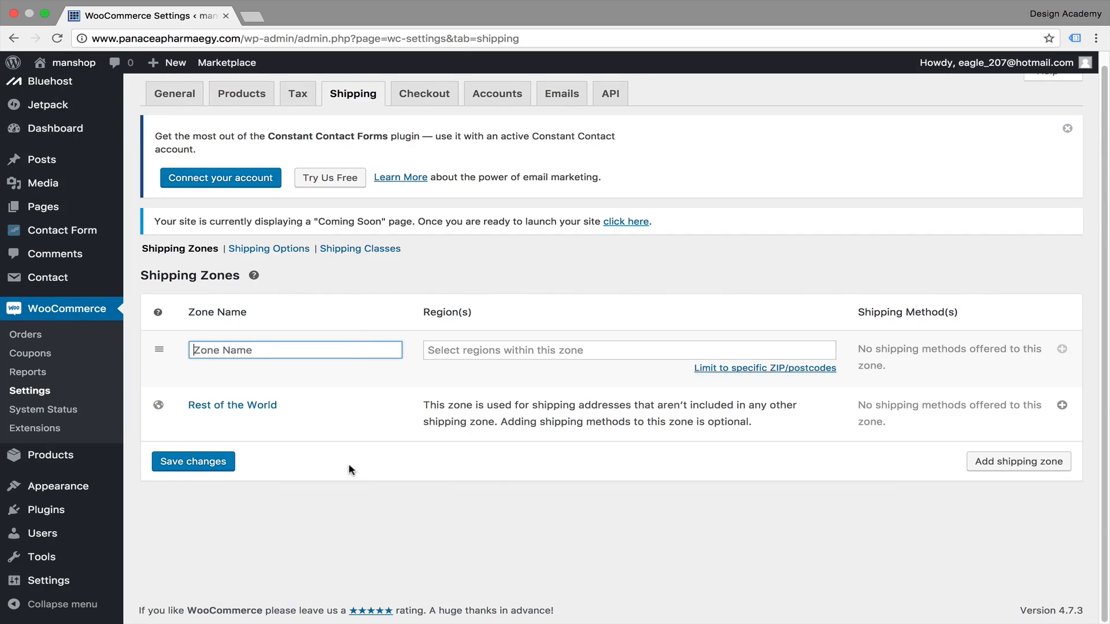
type("Egypt")
left_click(503, 350)
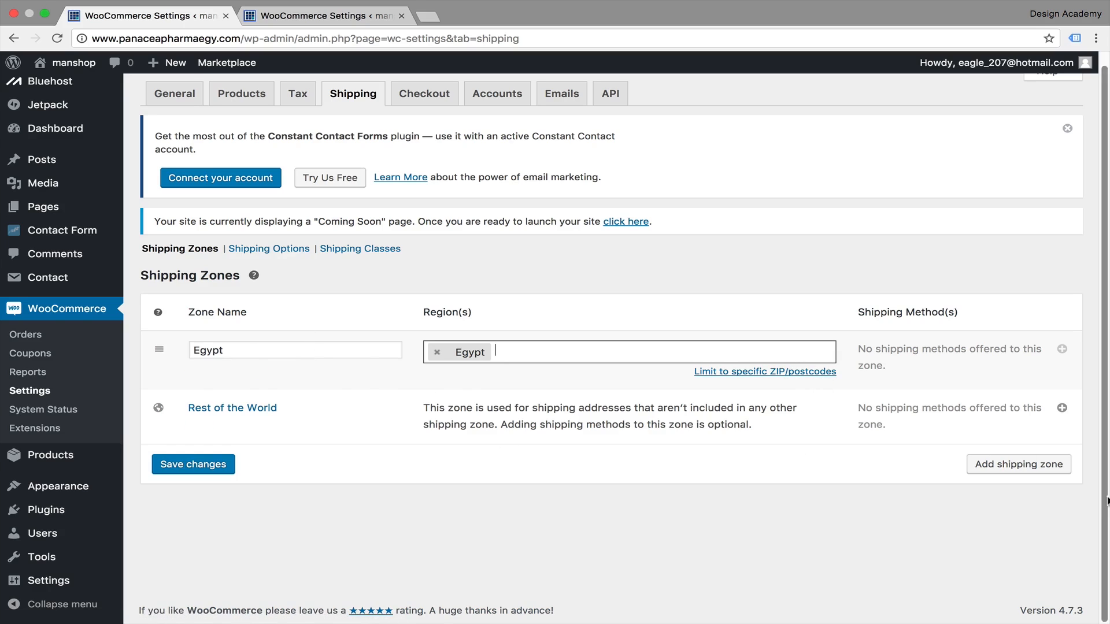
Add a second shipping zone named "saudi Arabia" and assign Asia as its region.
left_click(1027, 463)
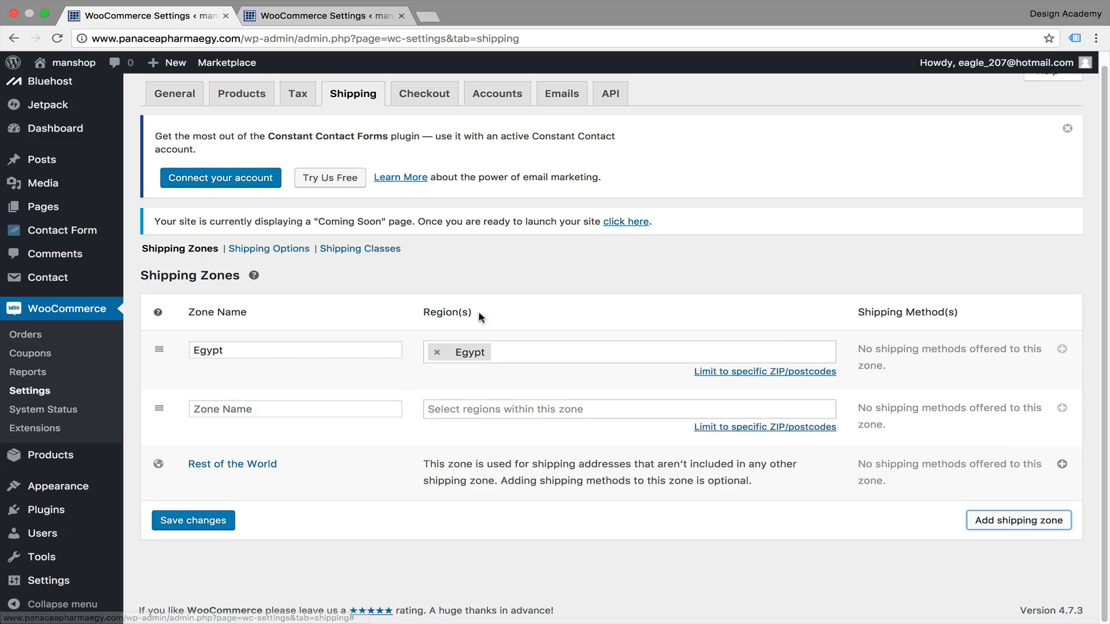
left_click(324, 401)
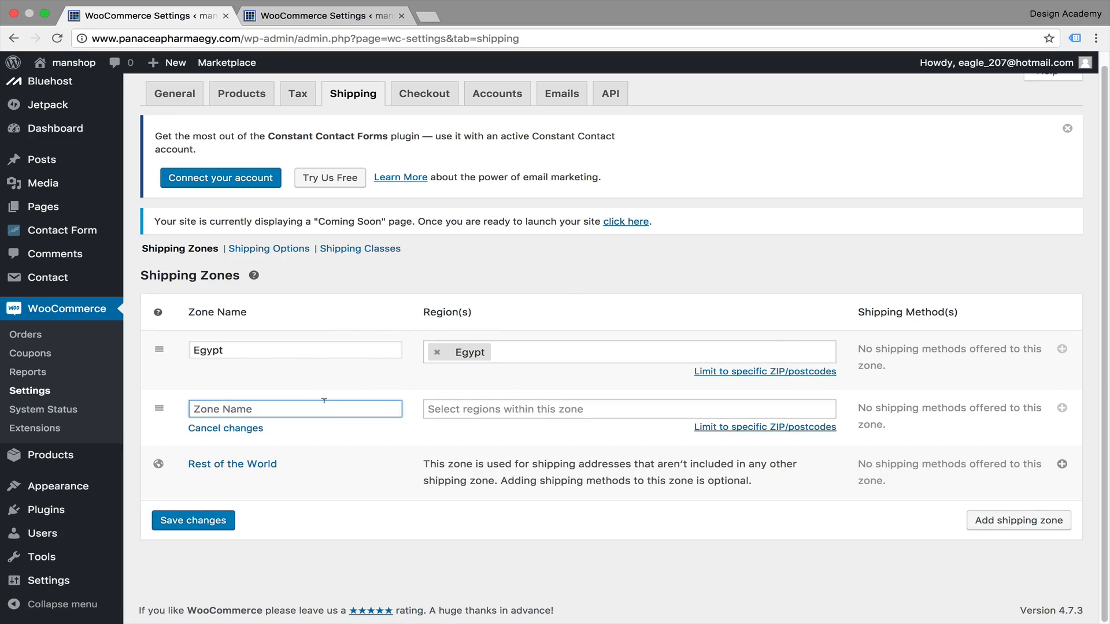
type("saudi Arabia")
left_click(636, 408)
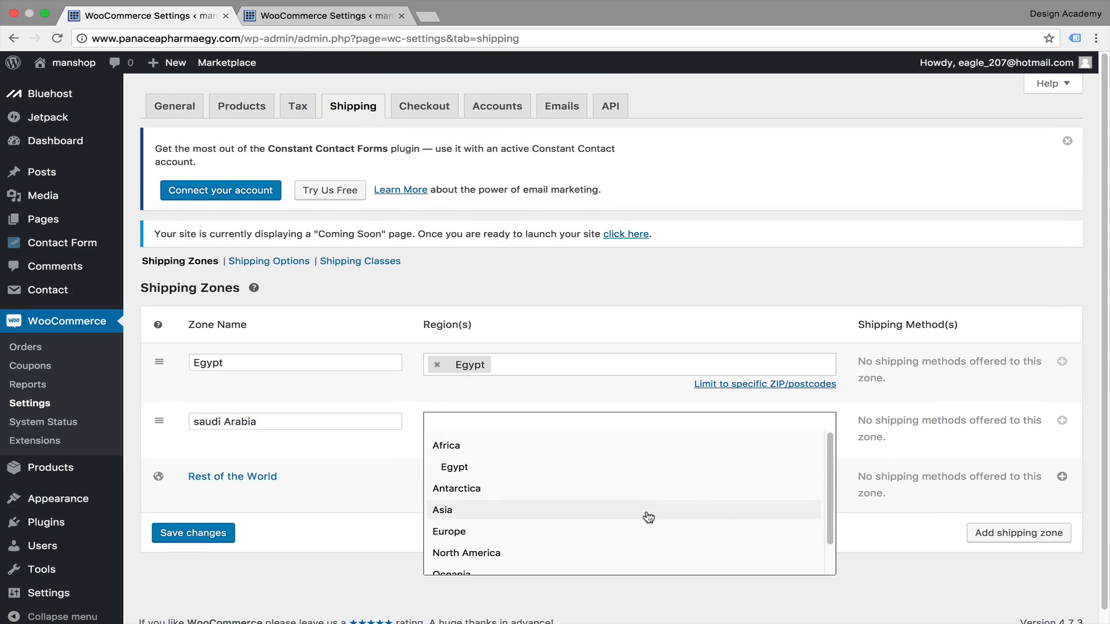
left_click(648, 516)
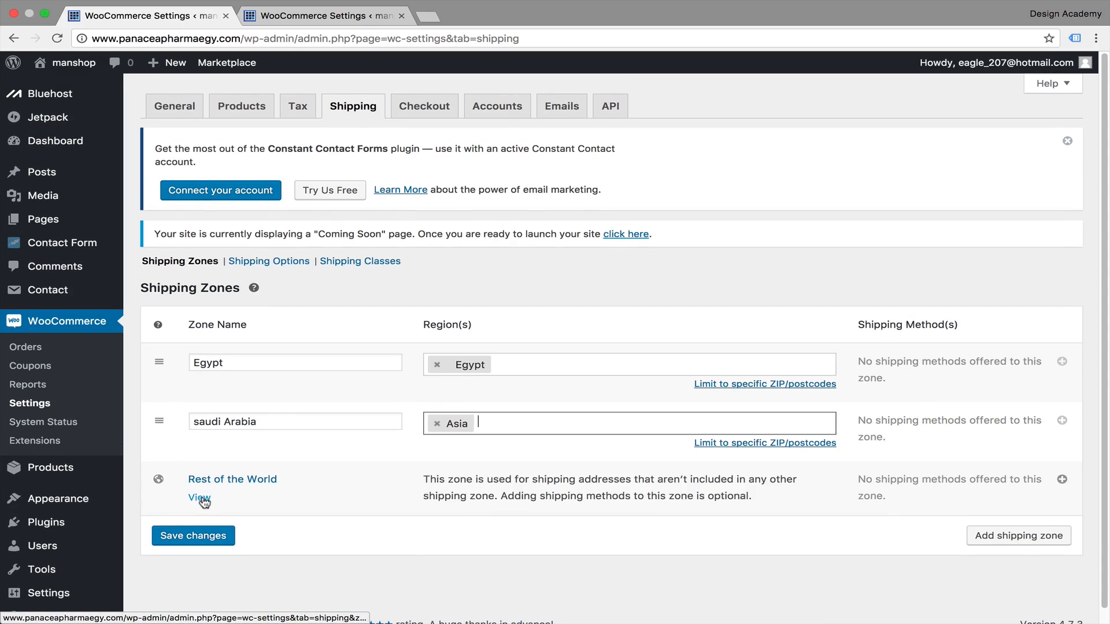
Open the Rest of the World shipping zone and add the Flat Rate shipping method to it.
left_click(199, 498)
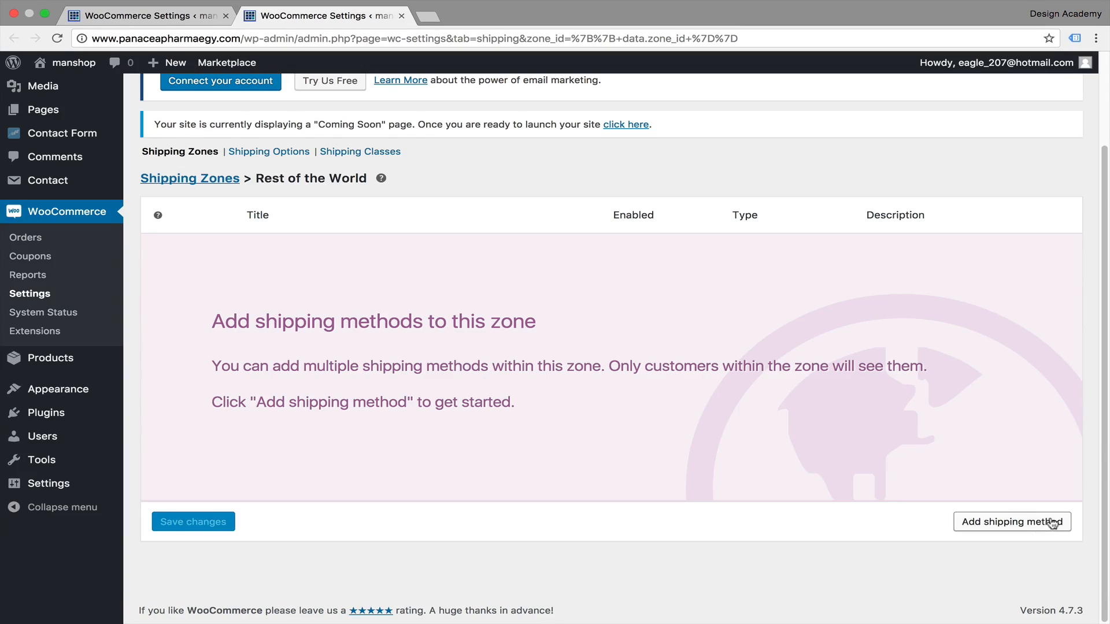
left_click(1007, 531)
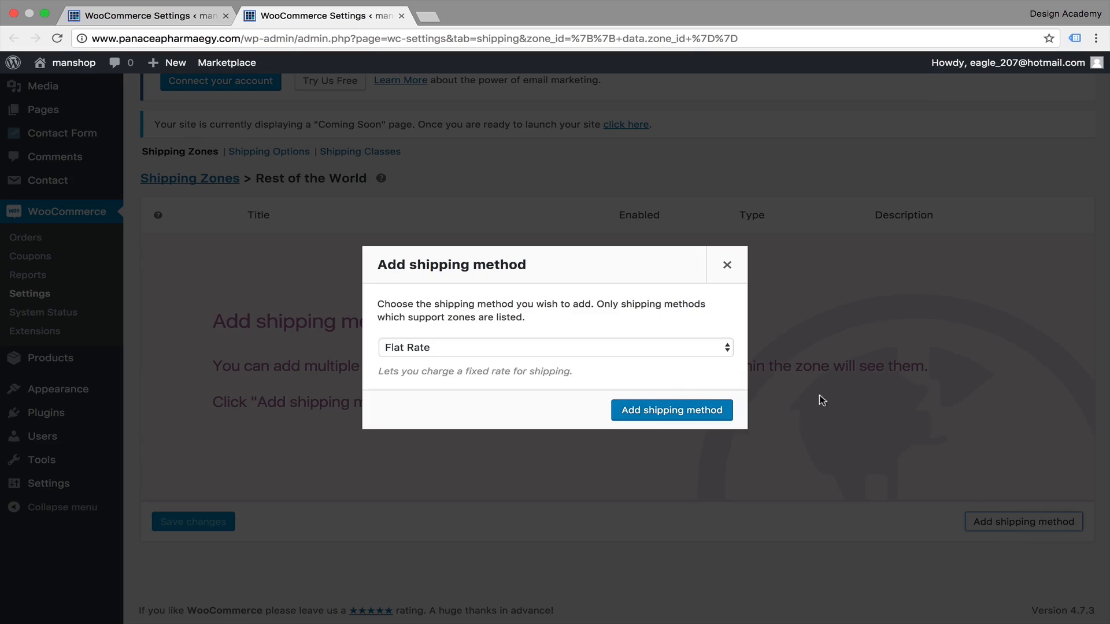
left_click(729, 349)
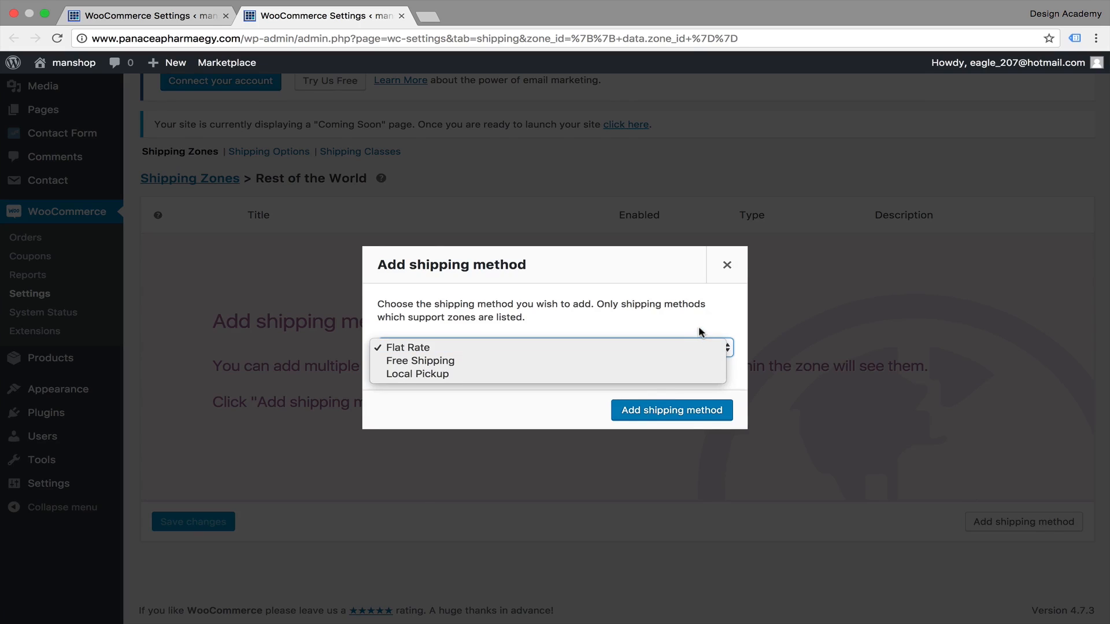
left_click(701, 344)
left_click(698, 411)
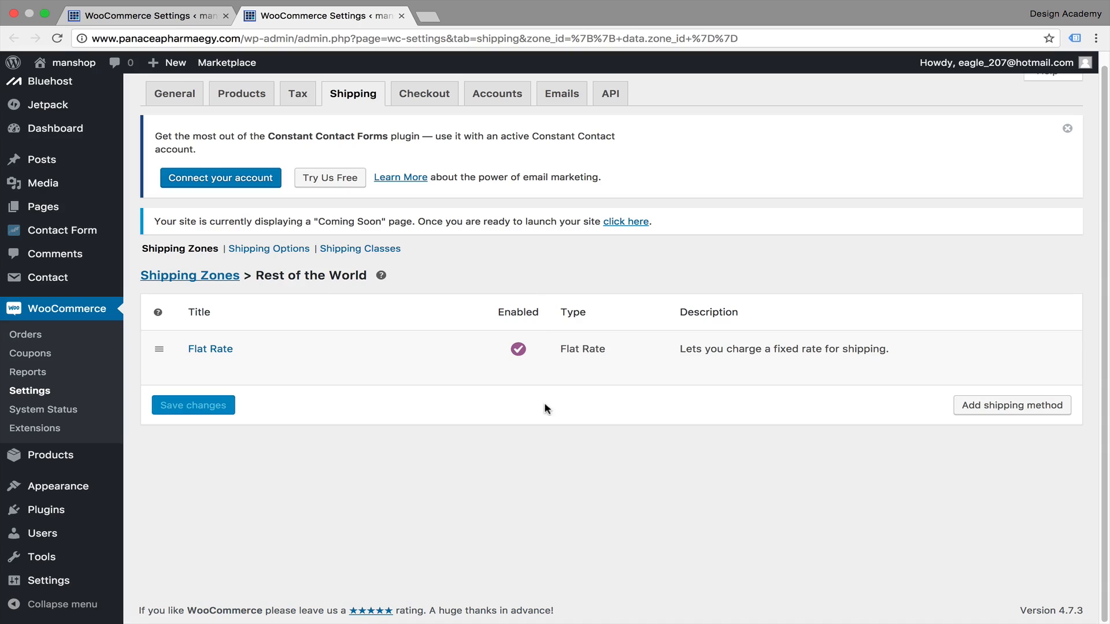
Add Free Shipping as a second shipping method for the Rest of the World zone.
left_click(1008, 412)
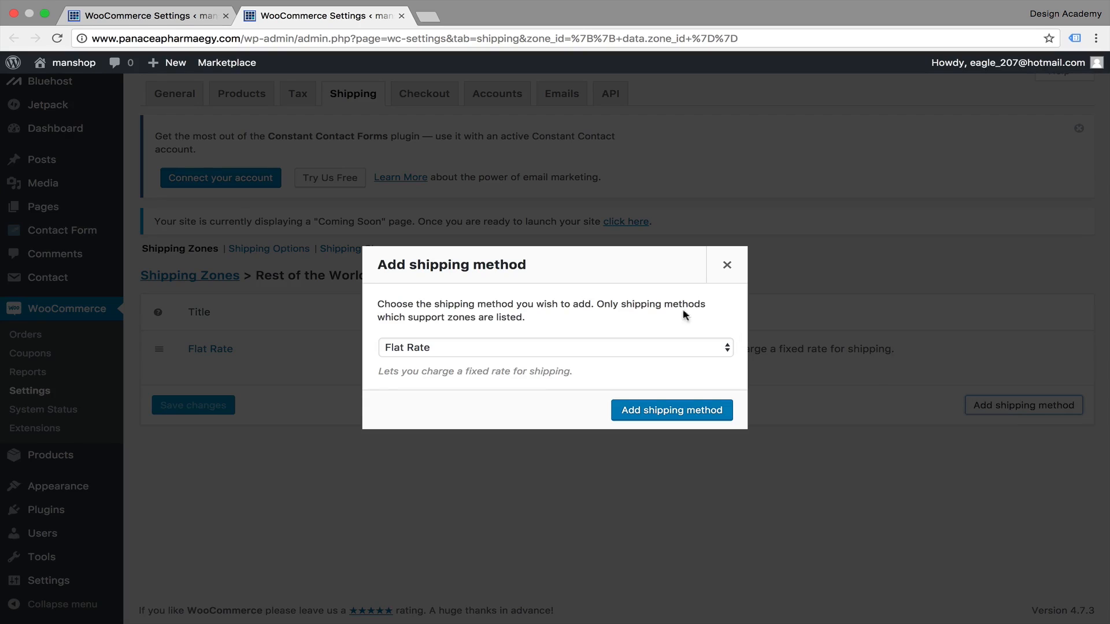
left_click(729, 349)
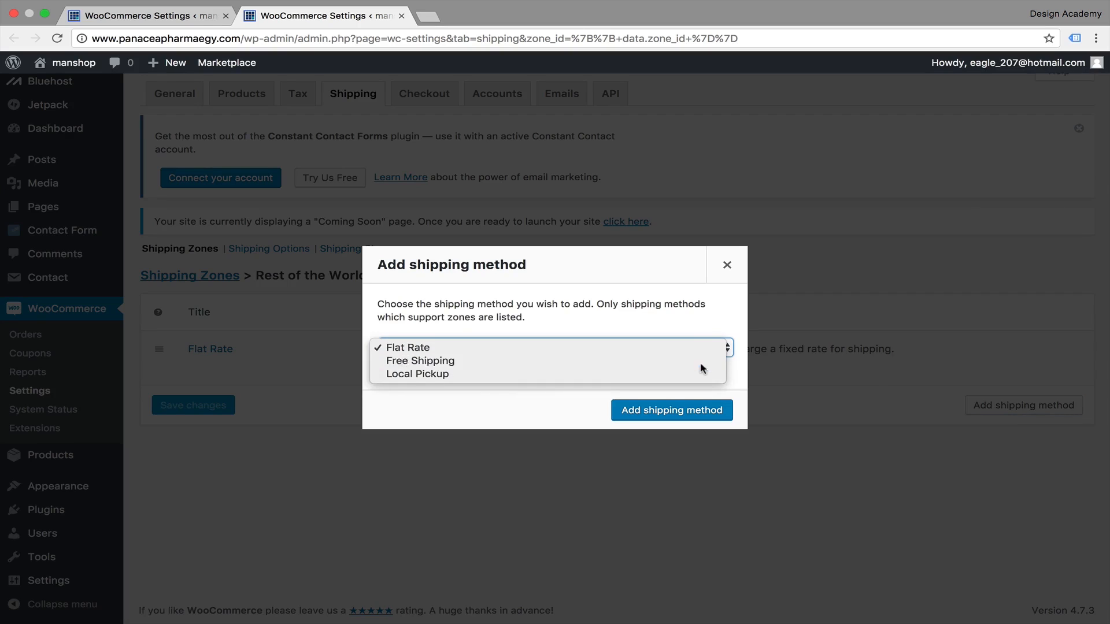
left_click(699, 362)
left_click(689, 410)
Set this zone's Free Shipping to require a minimum order amount OR a coupon, with a minimum order amount of 1000, and save.
mouse_move(205, 423)
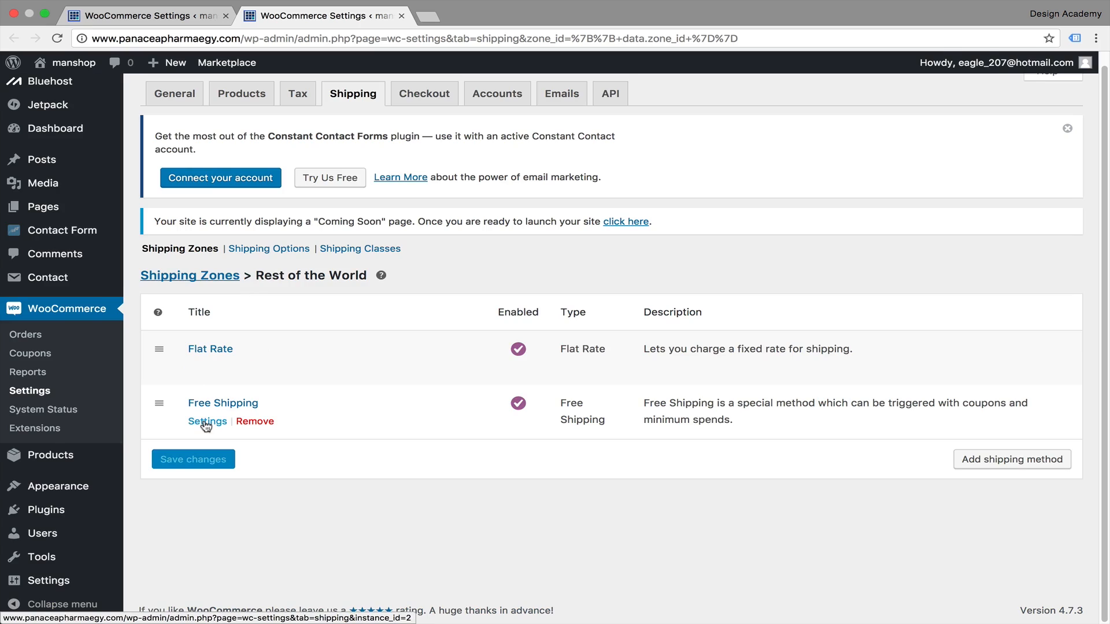
left_click(205, 423)
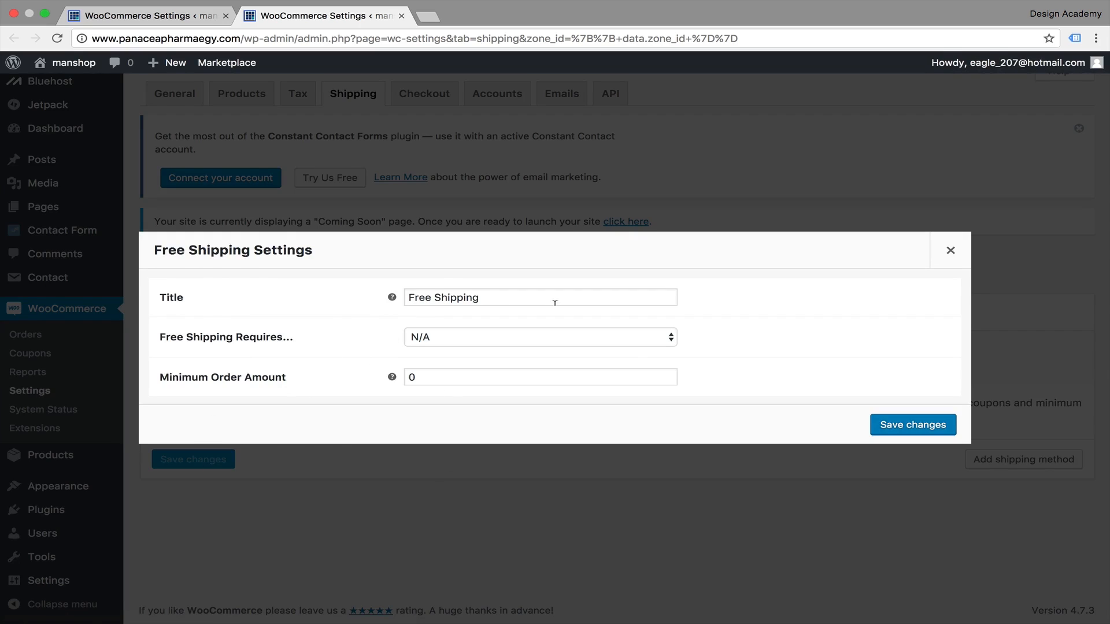
left_click(672, 341)
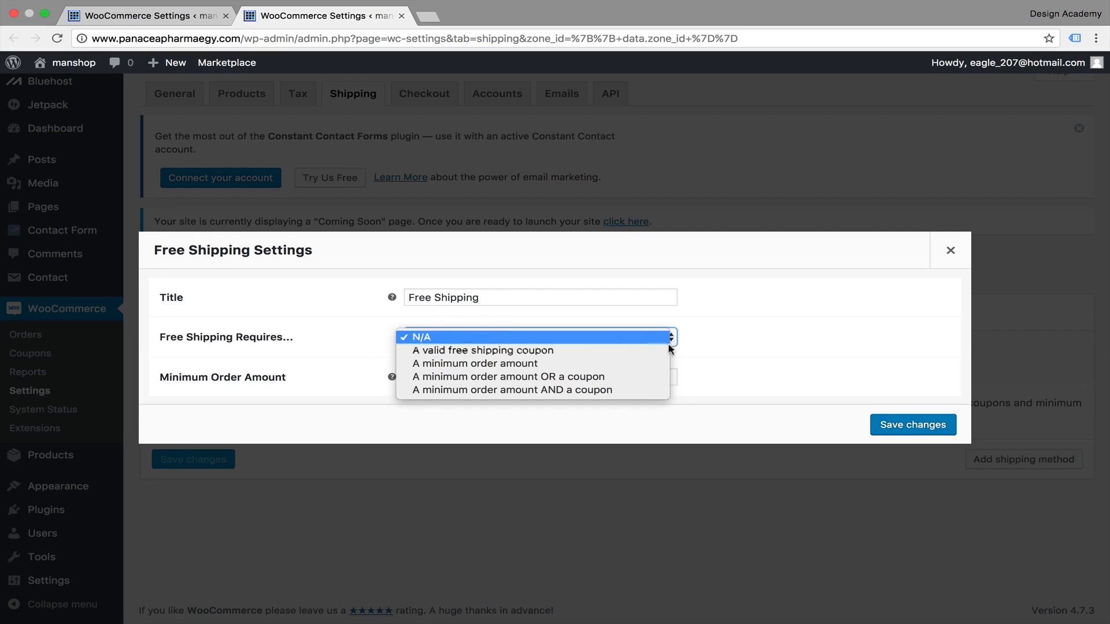
left_click(652, 381)
left_click(550, 376)
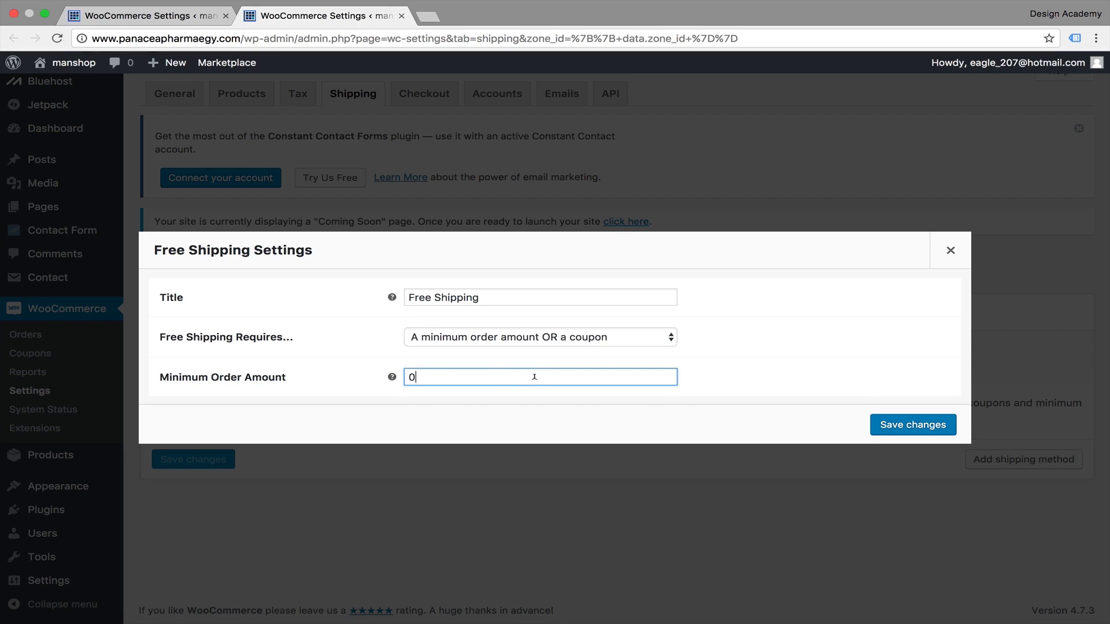
left_click_drag(534, 377, 390, 372)
type("1000")
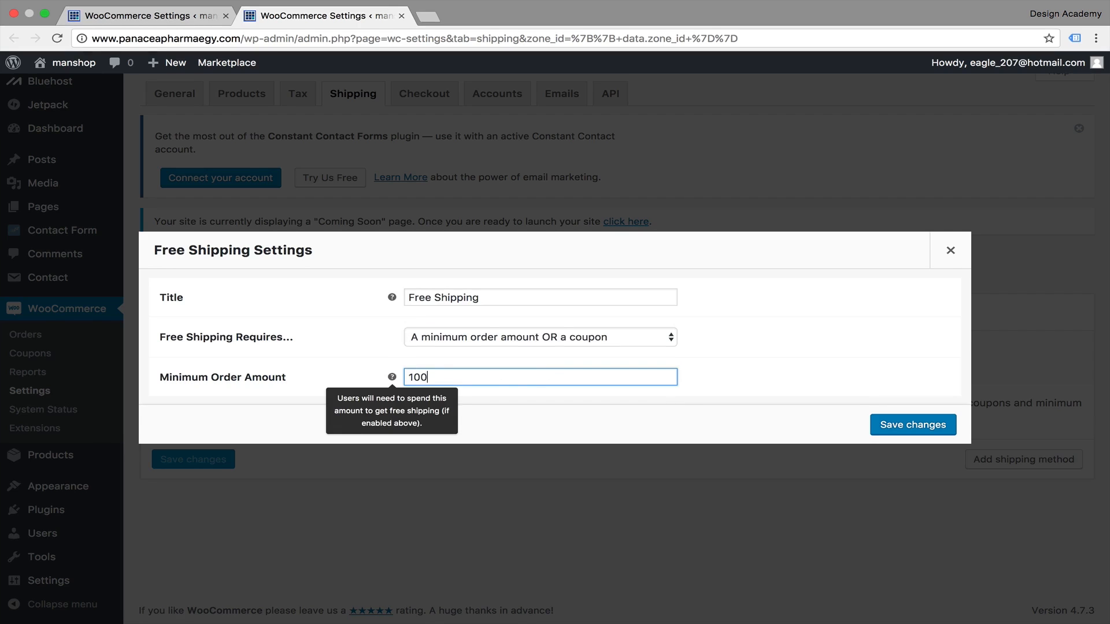
left_click(913, 424)
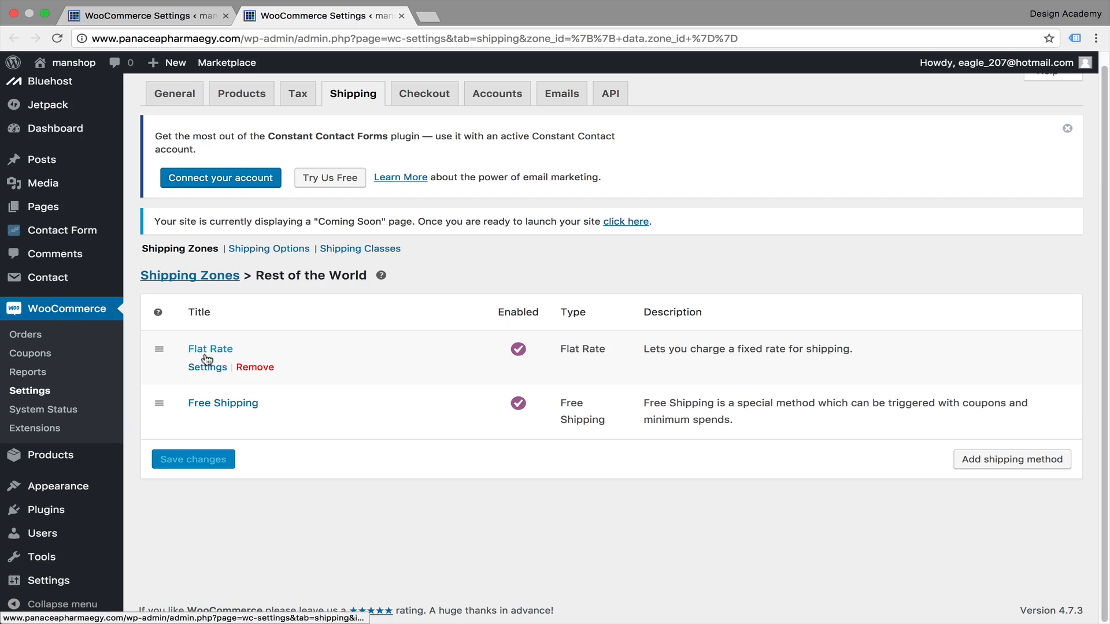
Set the zone's Flat Rate method to tax status None and a cost of 25, and save.
left_click(207, 368)
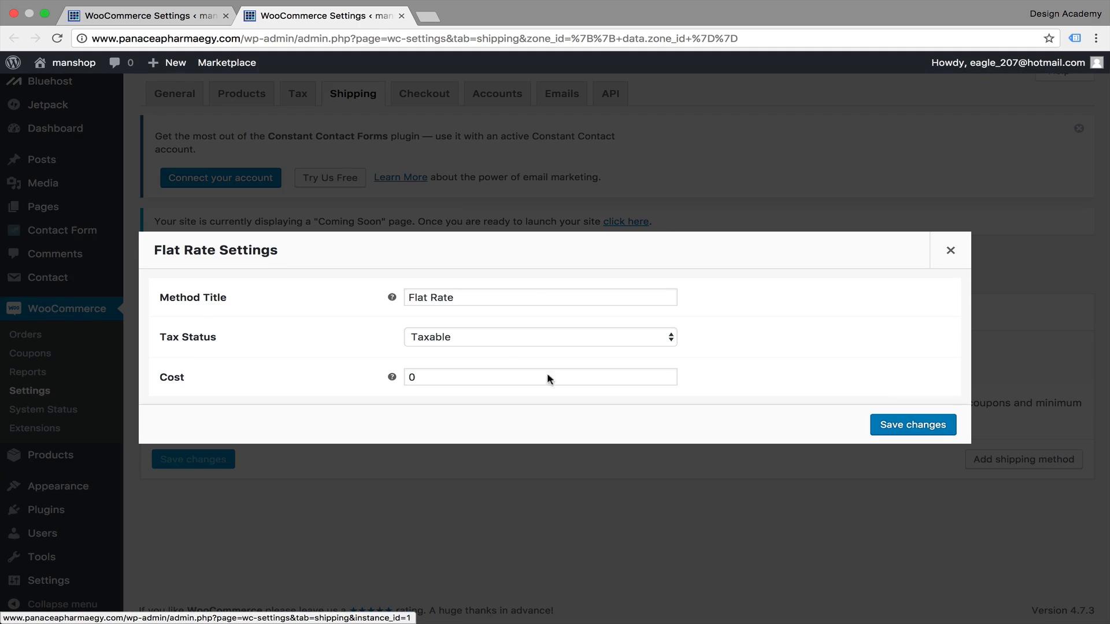
left_click(669, 338)
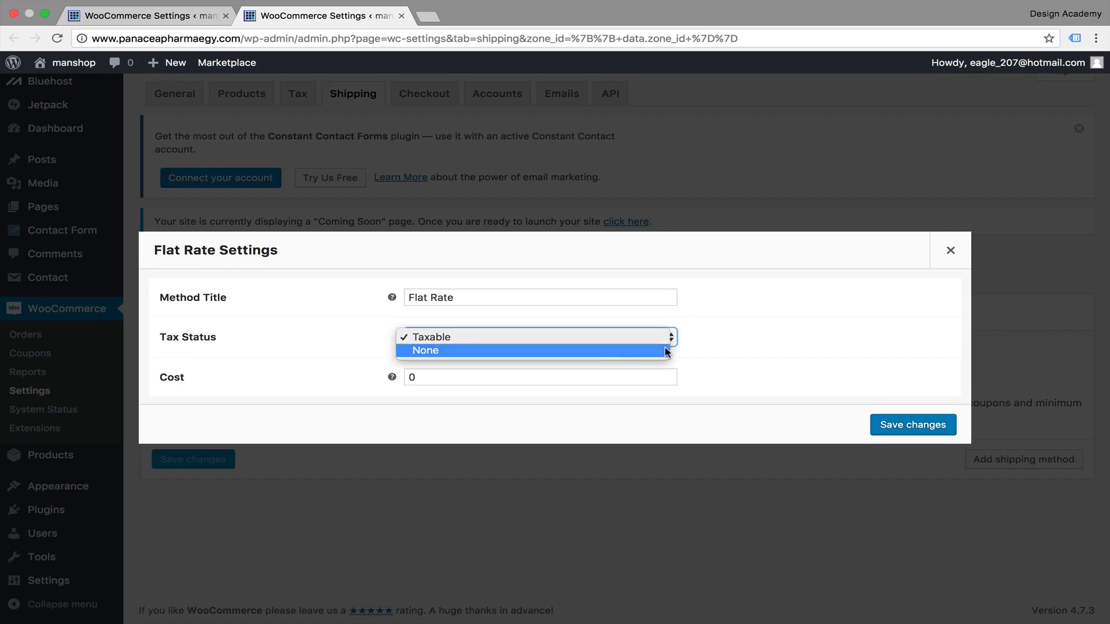
left_click(667, 351)
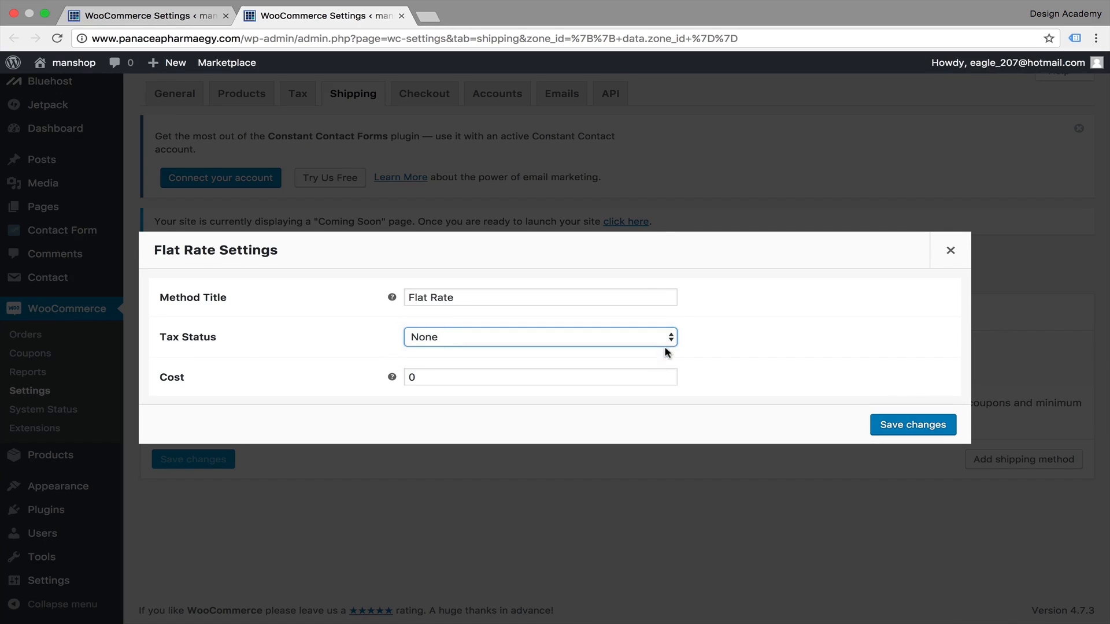
left_click(630, 372)
key("BackSpace")
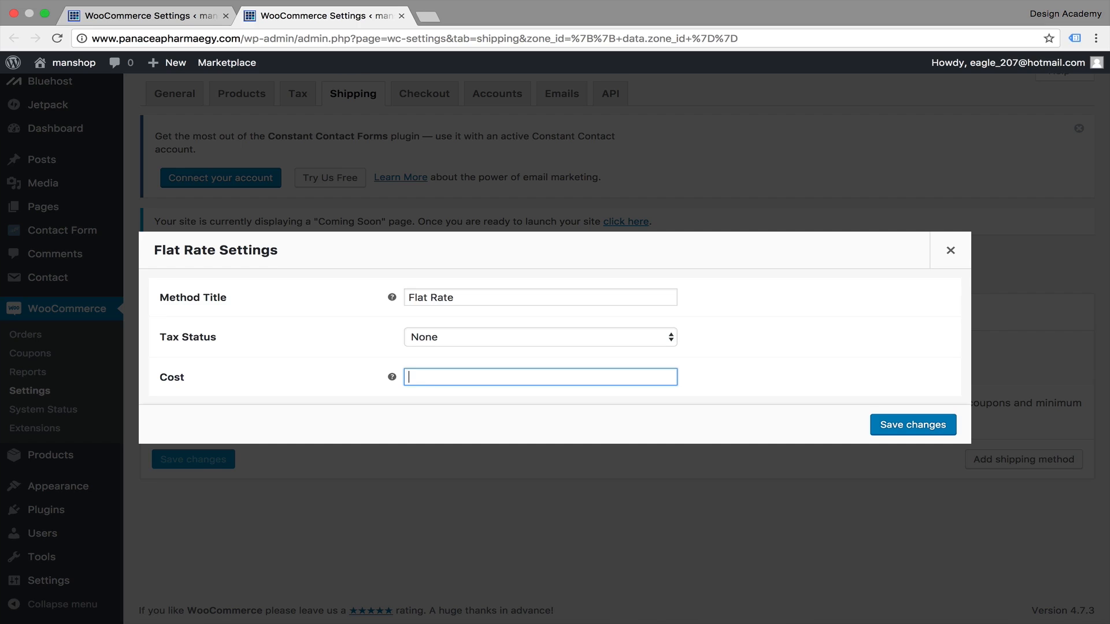
type("25")
left_click(932, 435)
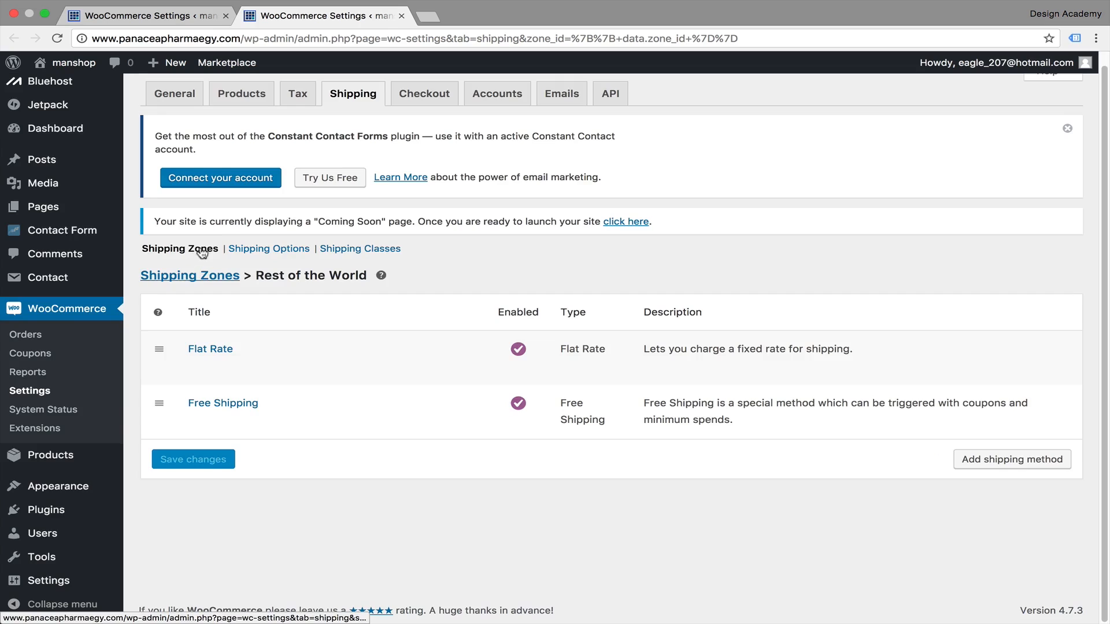
Review the calculation and shipping destination choices in Shipping Options and save them.
left_click(274, 250)
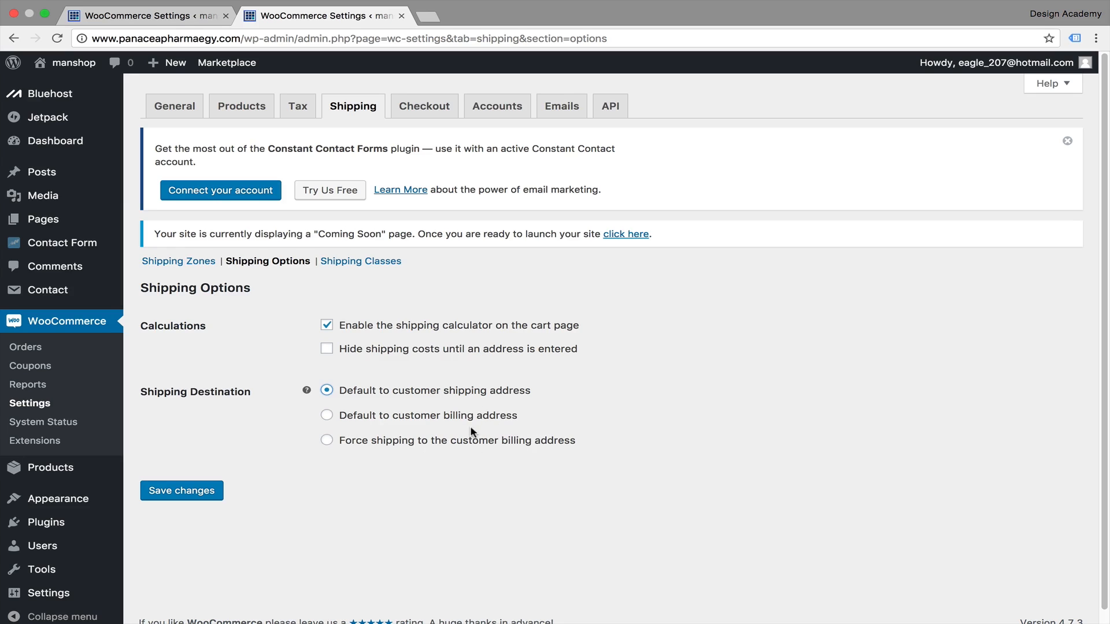
scroll(473, 431, "down", 1)
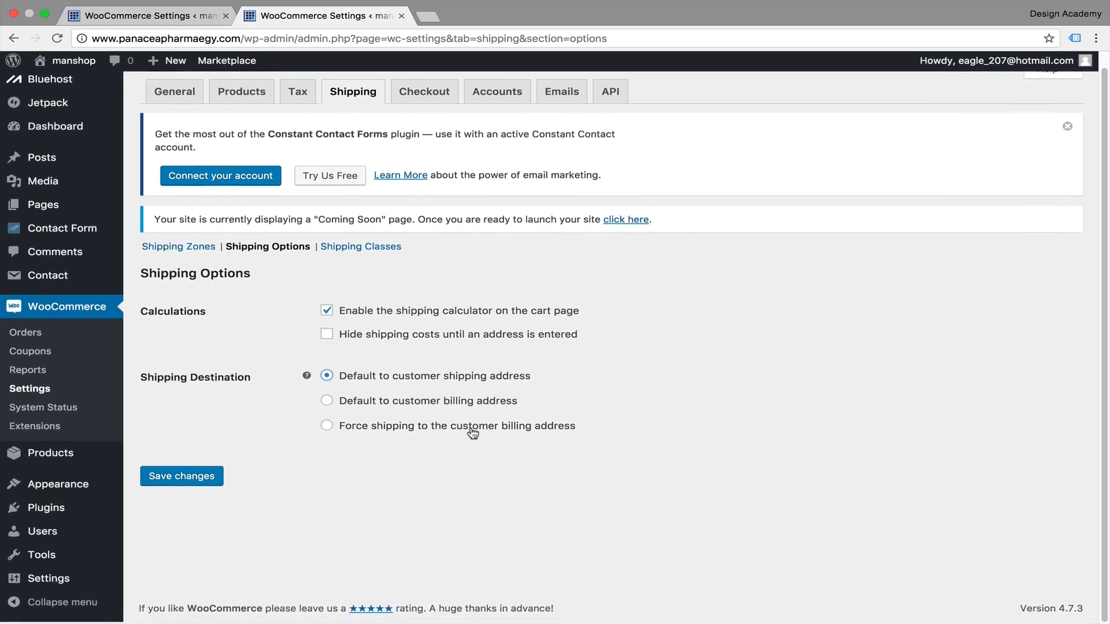
left_click(204, 480)
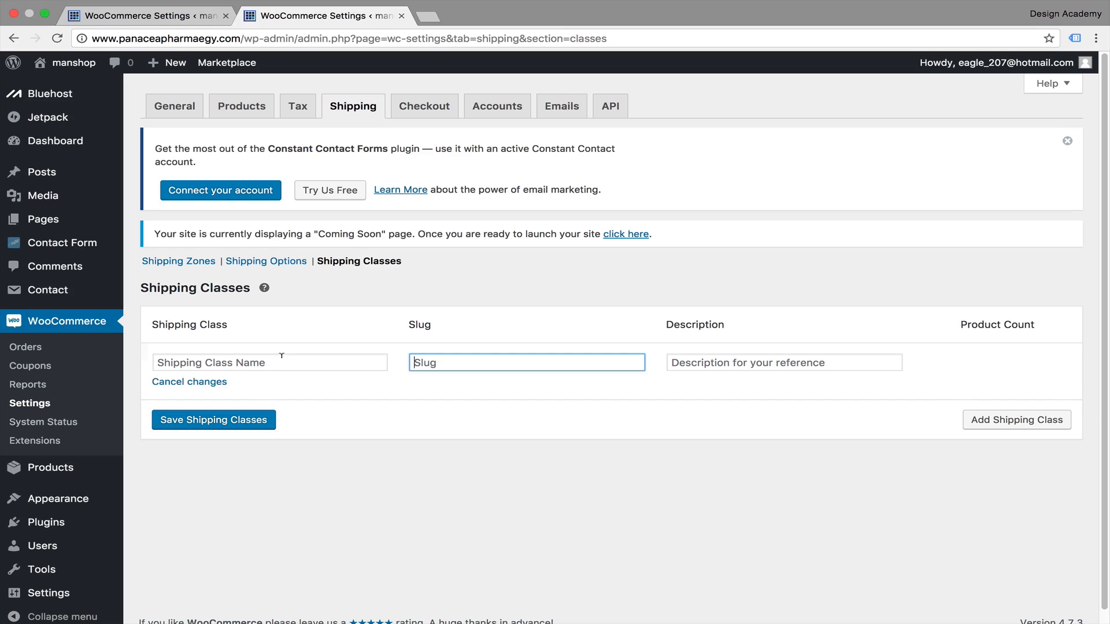
Close the extra browser page, return to the shipping zones list and add the Free Shipping method to the Egypt zone.
key("super+w")
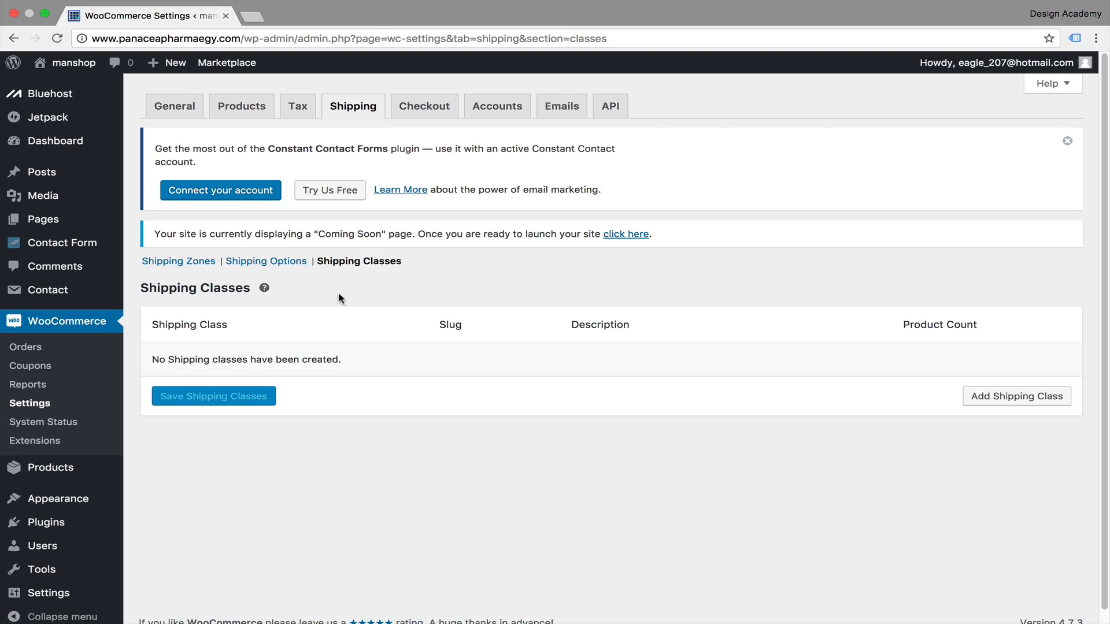
left_click(195, 263)
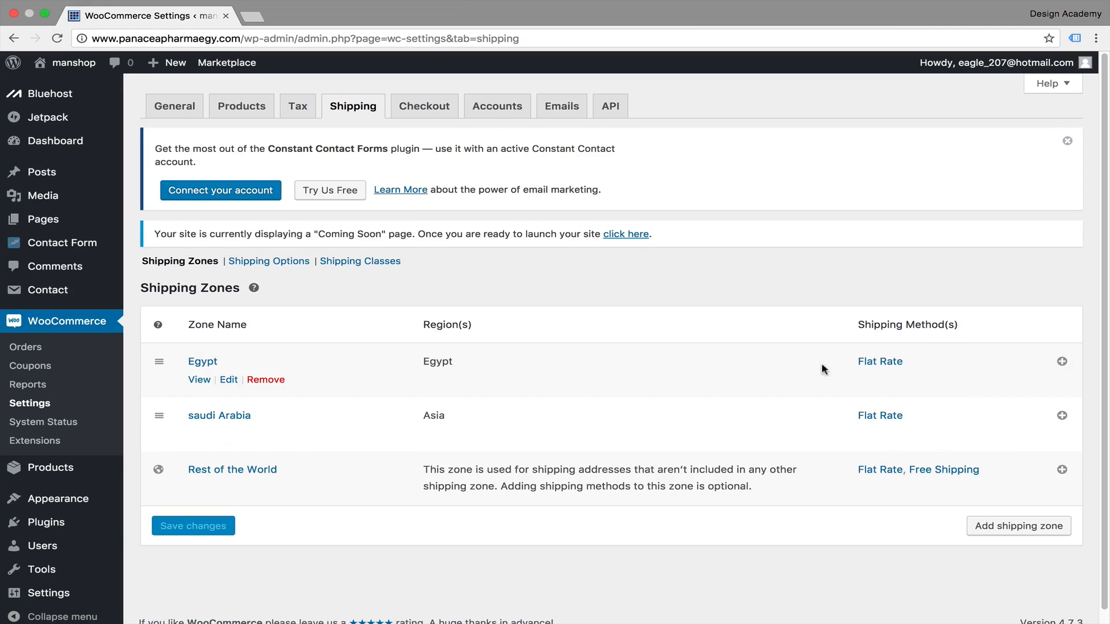
left_click(1062, 362)
left_click(727, 348)
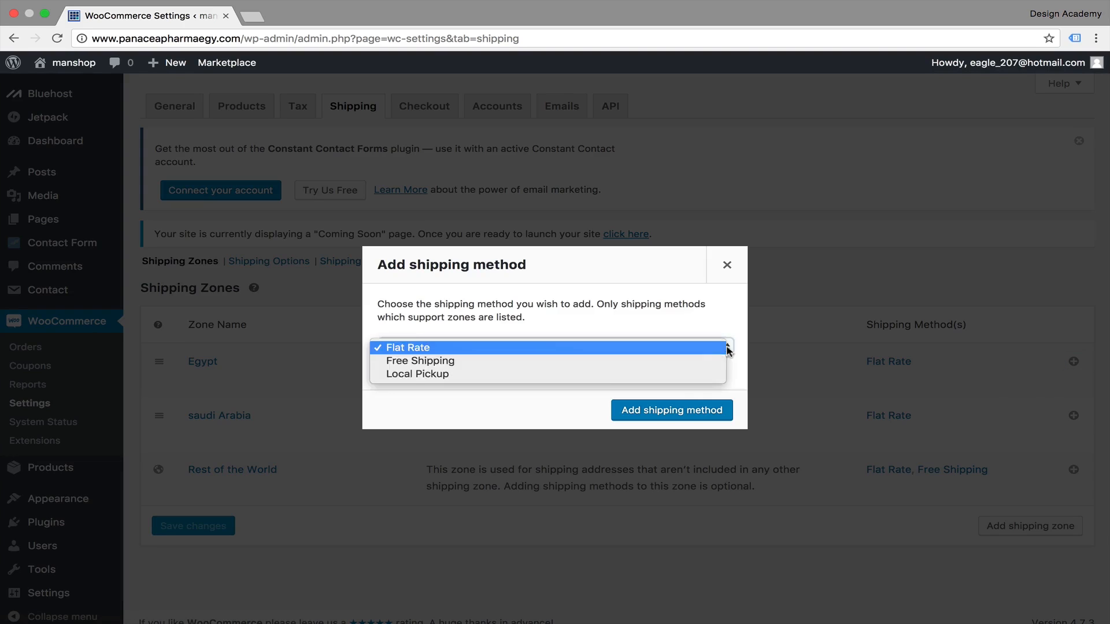
left_click(559, 360)
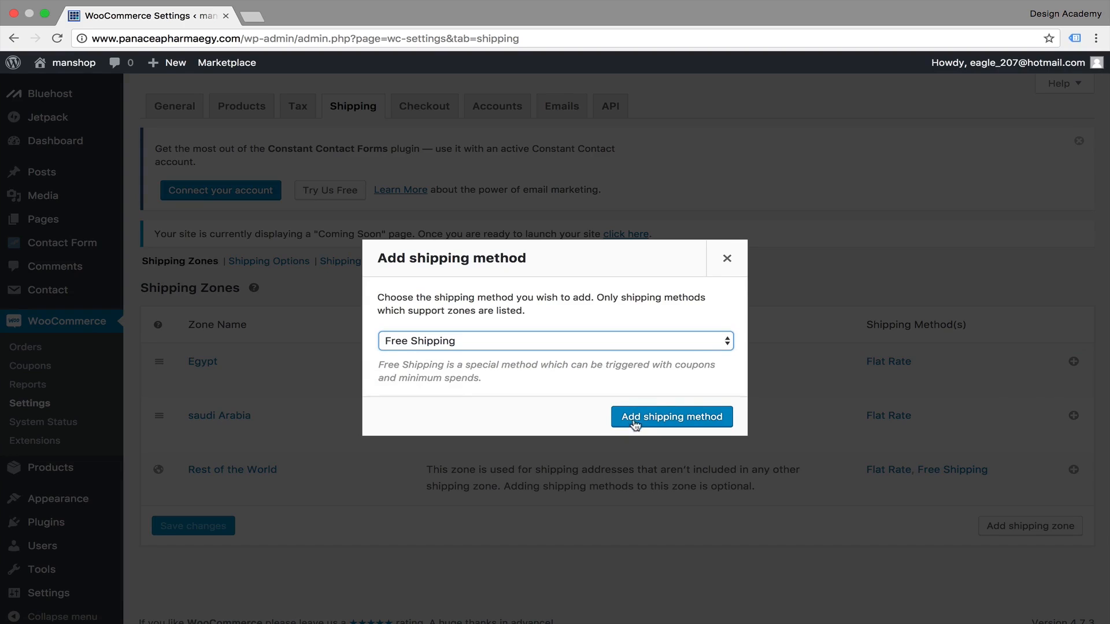
left_click(679, 422)
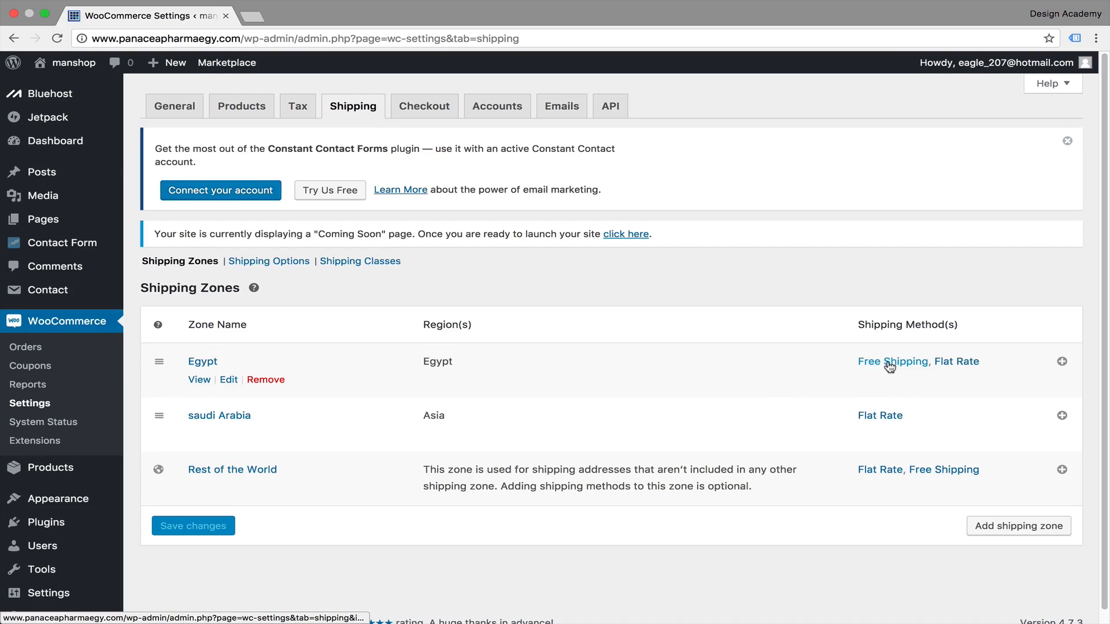
Set Egypt's Free Shipping to require a minimum order amount OR a coupon, with a minimum order amount of 500, and save.
left_click(888, 366)
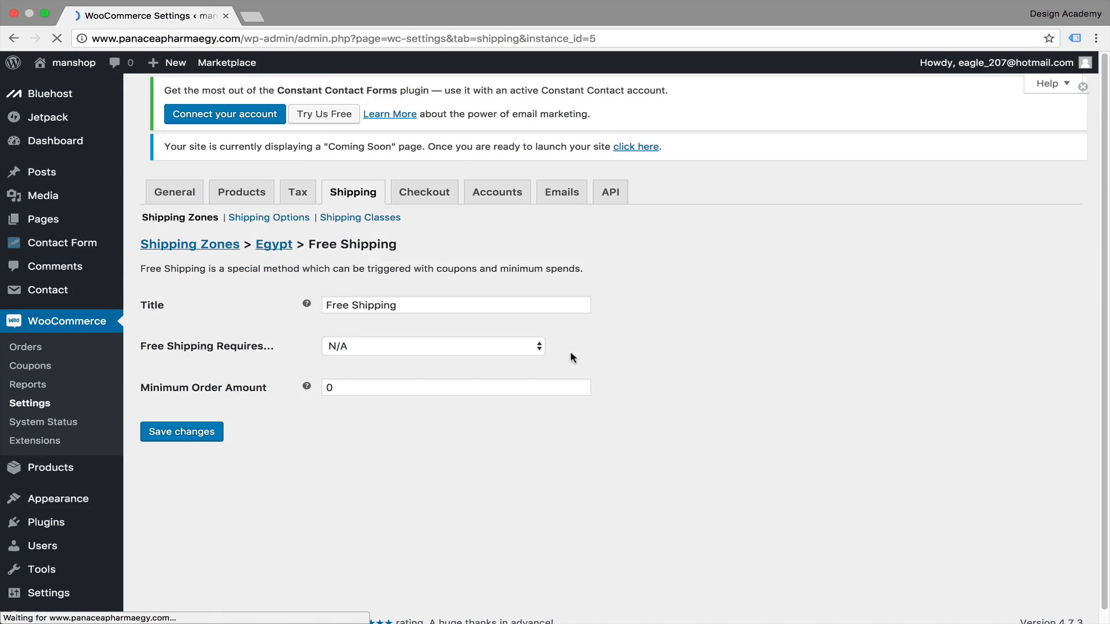
left_click(554, 393)
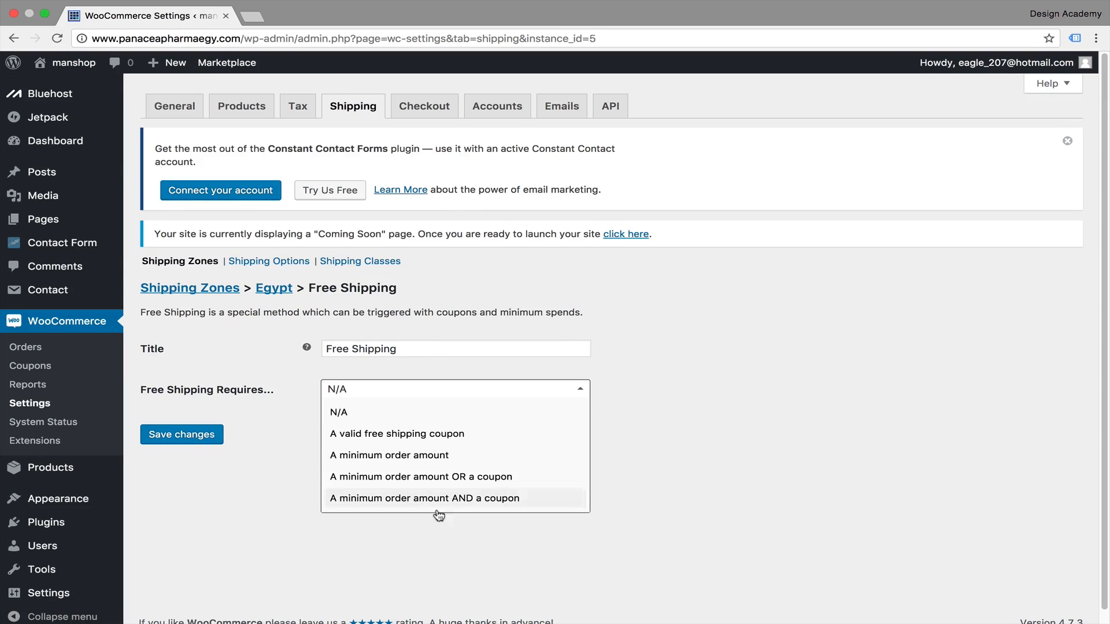
left_click(516, 479)
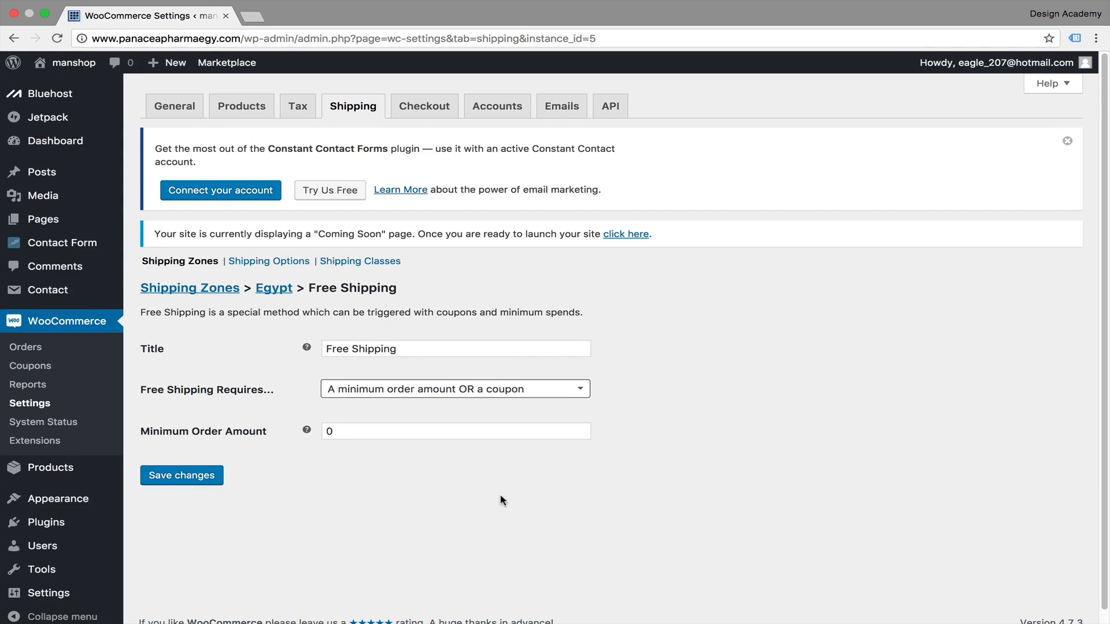
key("Tab")
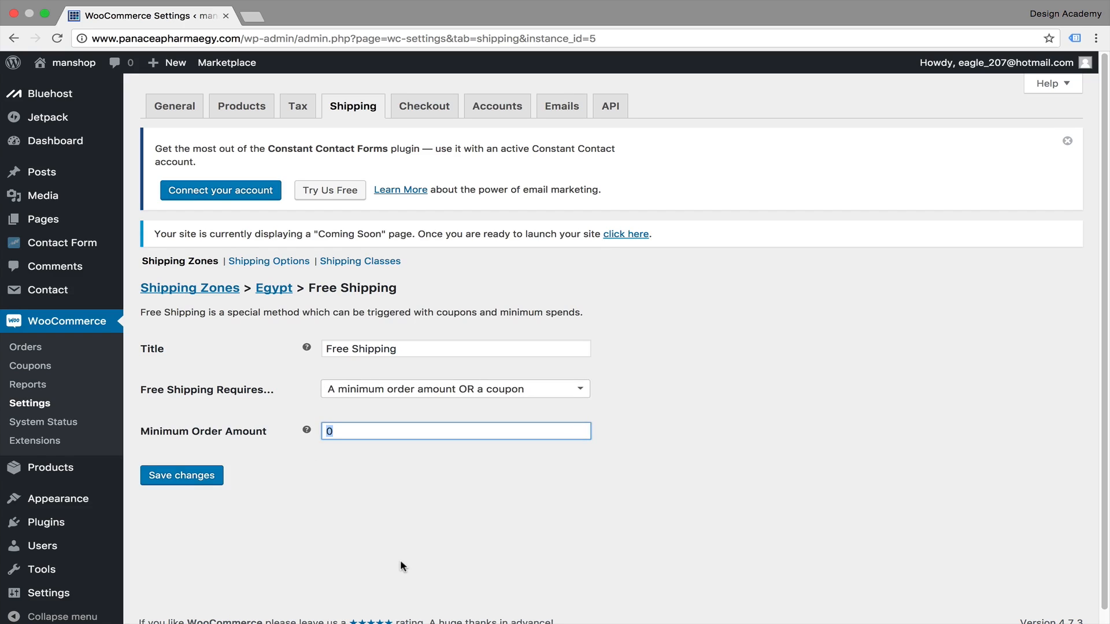
type("500")
left_click(189, 483)
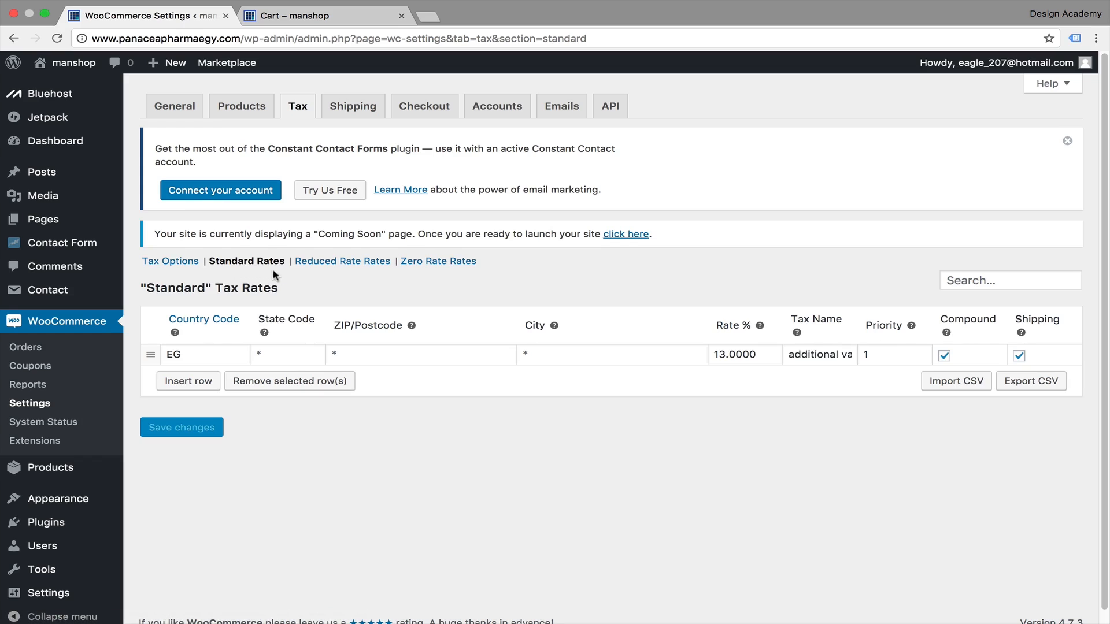
In the standard tax rate row, try the country's full name as the country code, remove it and pick the Egypt suggestion.
left_click(205, 355)
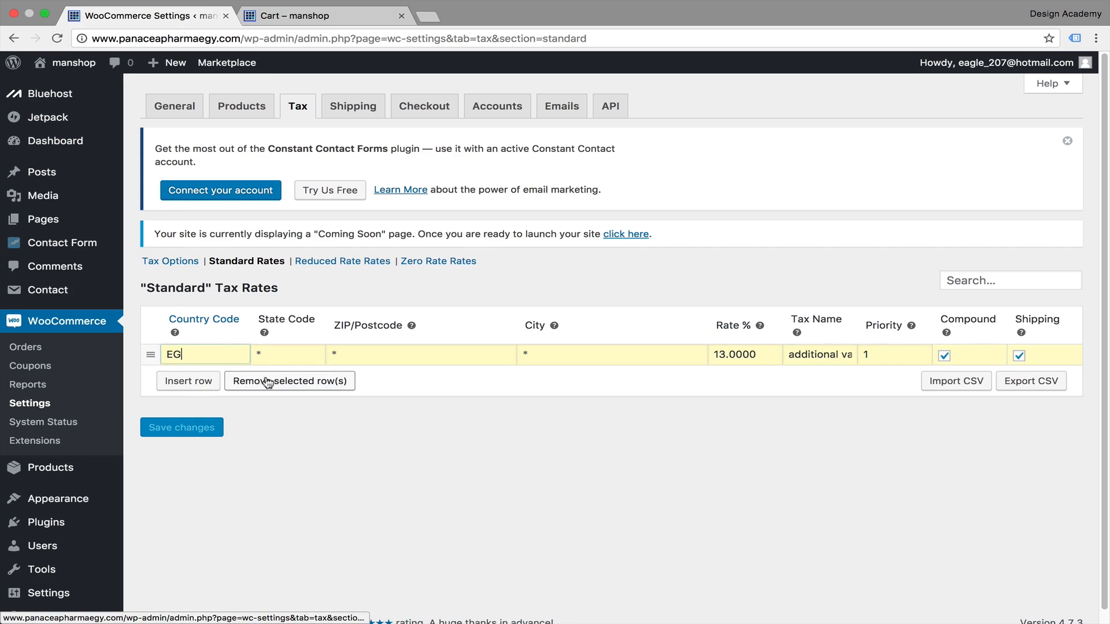
type("YPT")
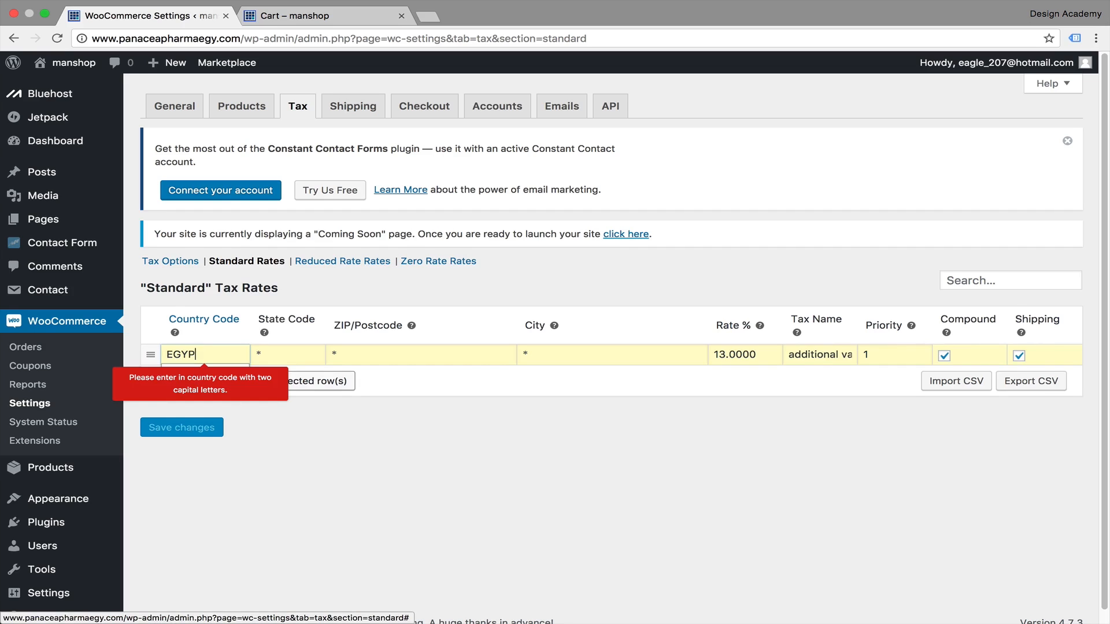
key("BackSpace")
key("BackSpace")
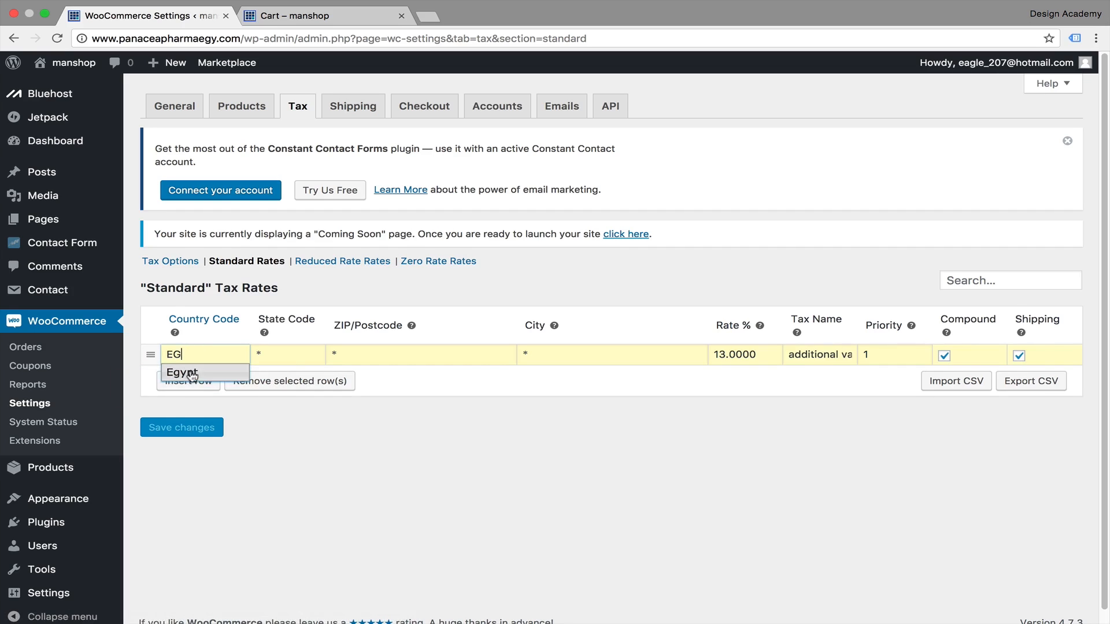
left_click(191, 374)
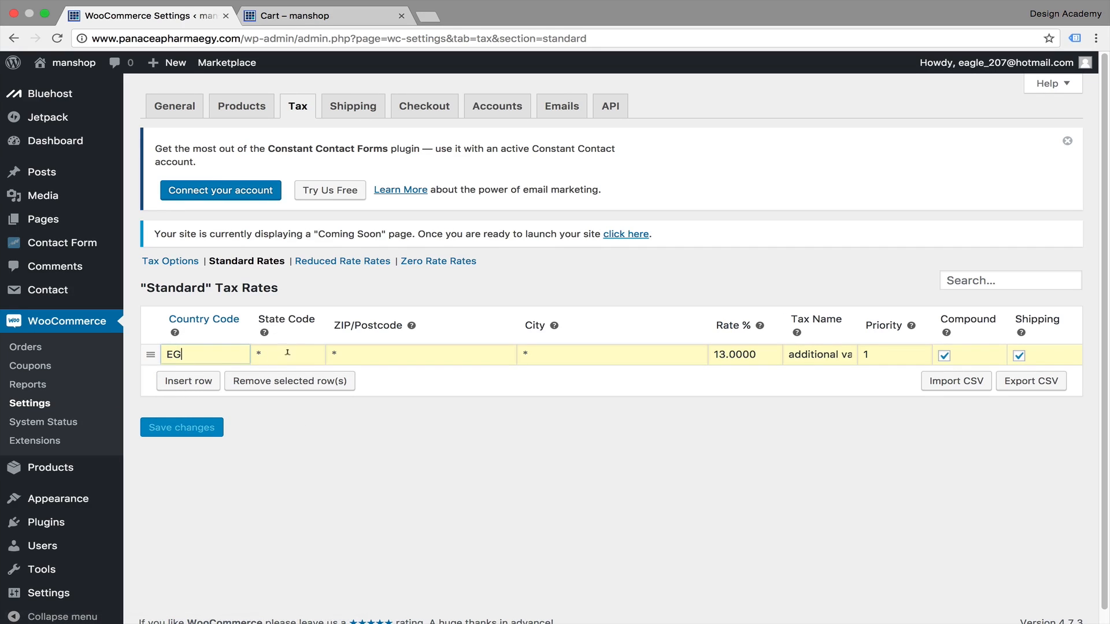
Check the State Code help and the full Tax Name of the standard tax rate for Egypt.
mouse_move(264, 331)
left_click_drag(787, 353, 867, 348)
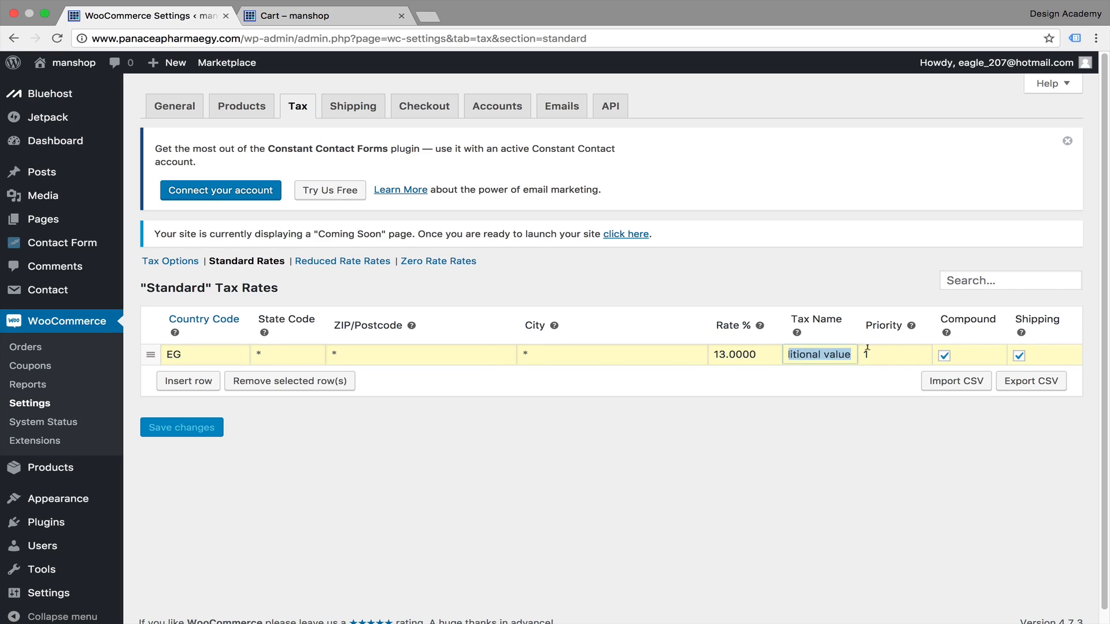
Switch to the store's cart page and examine the shipping, total and included tax in the cart totals.
left_click(833, 354)
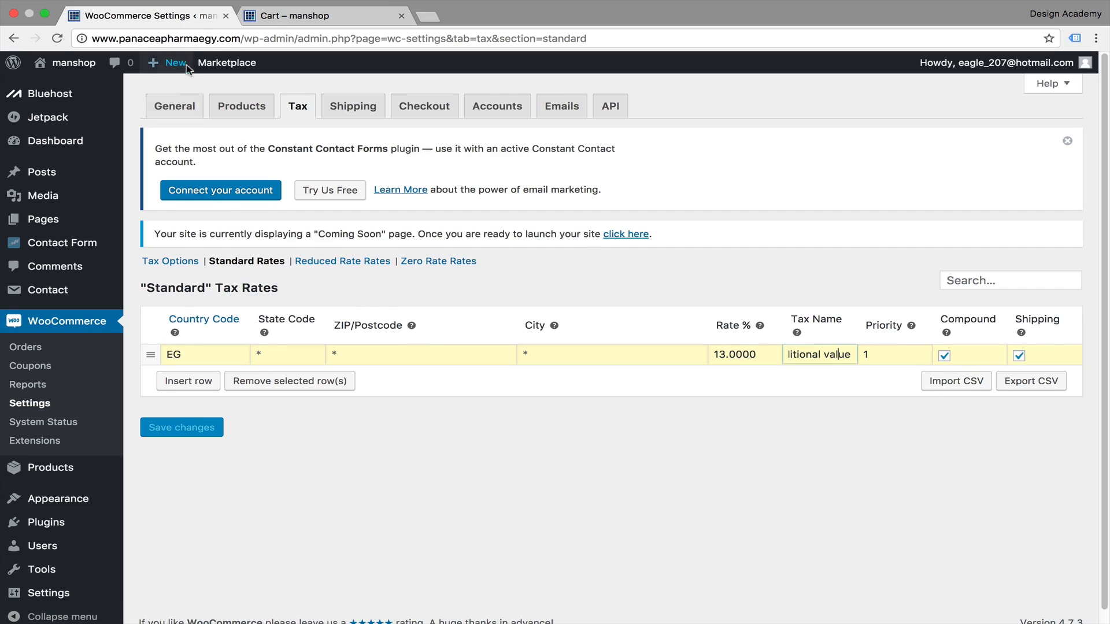
left_click(327, 19)
left_click_drag(1103, 228, 1070, 268)
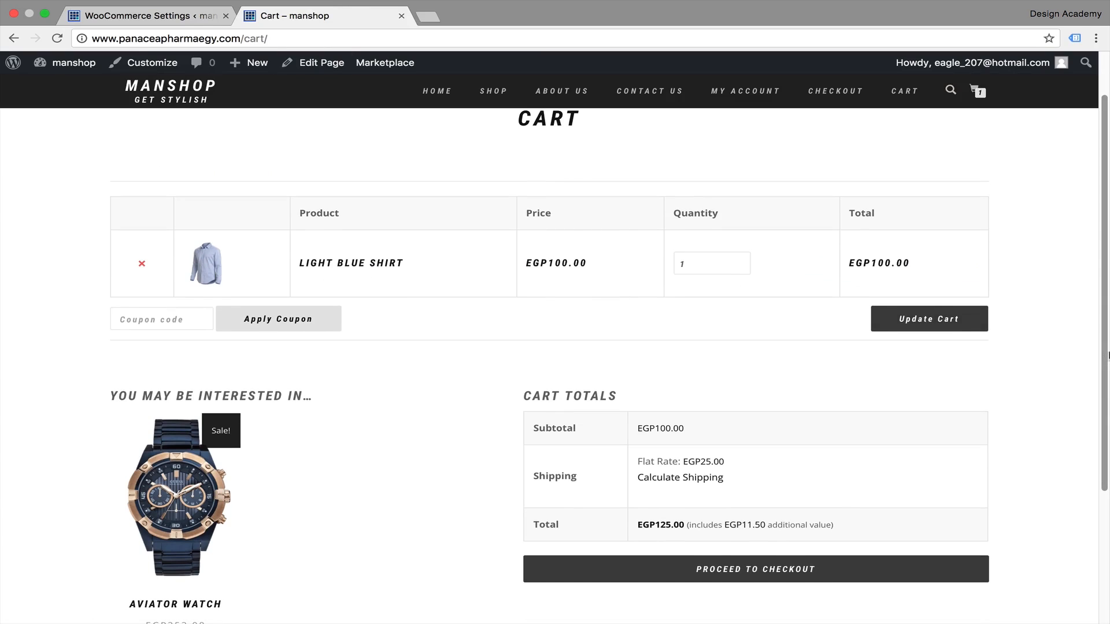
scroll(920, 412, "down", 3)
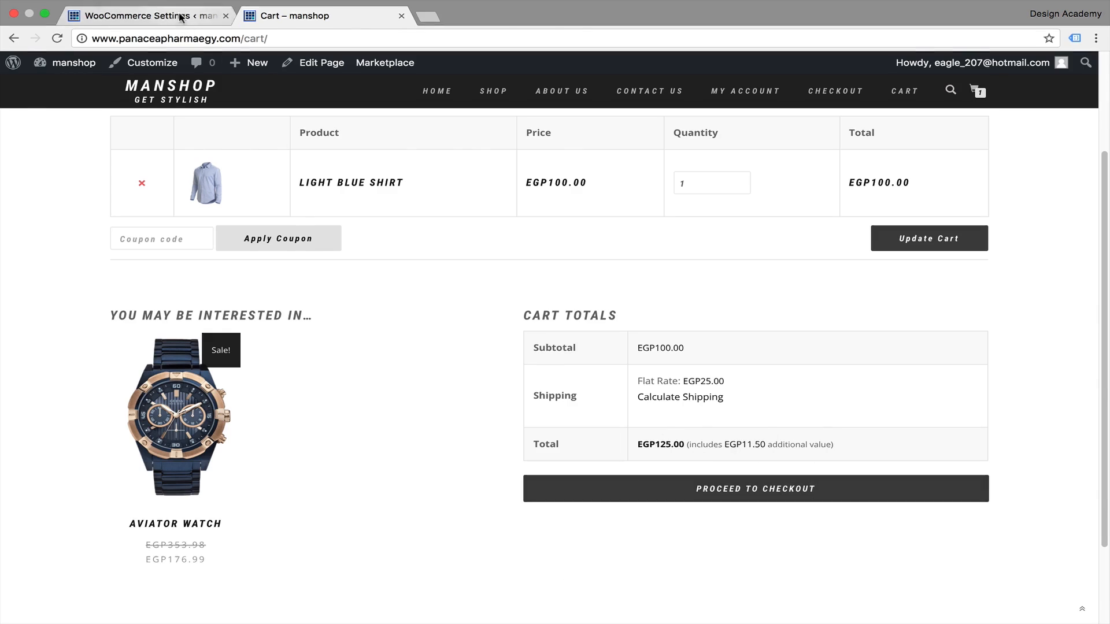
In the WooCommerce Tax Options, set Prices Entered With Tax to "No, I will enter prices exclusive of tax" and save the changes.
left_click(153, 15)
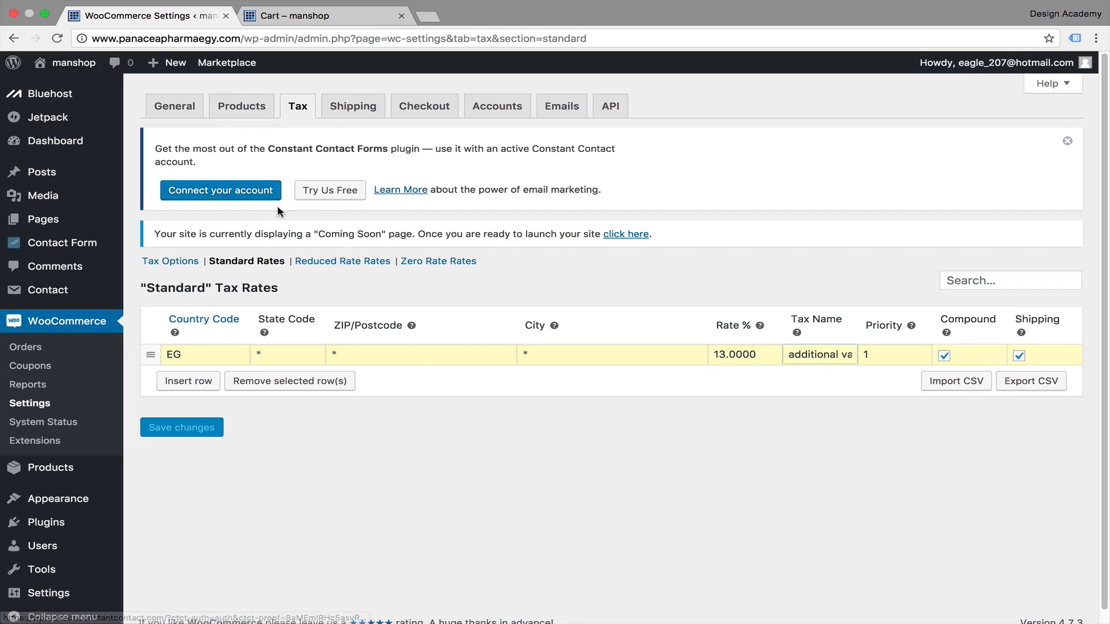
left_click(185, 263)
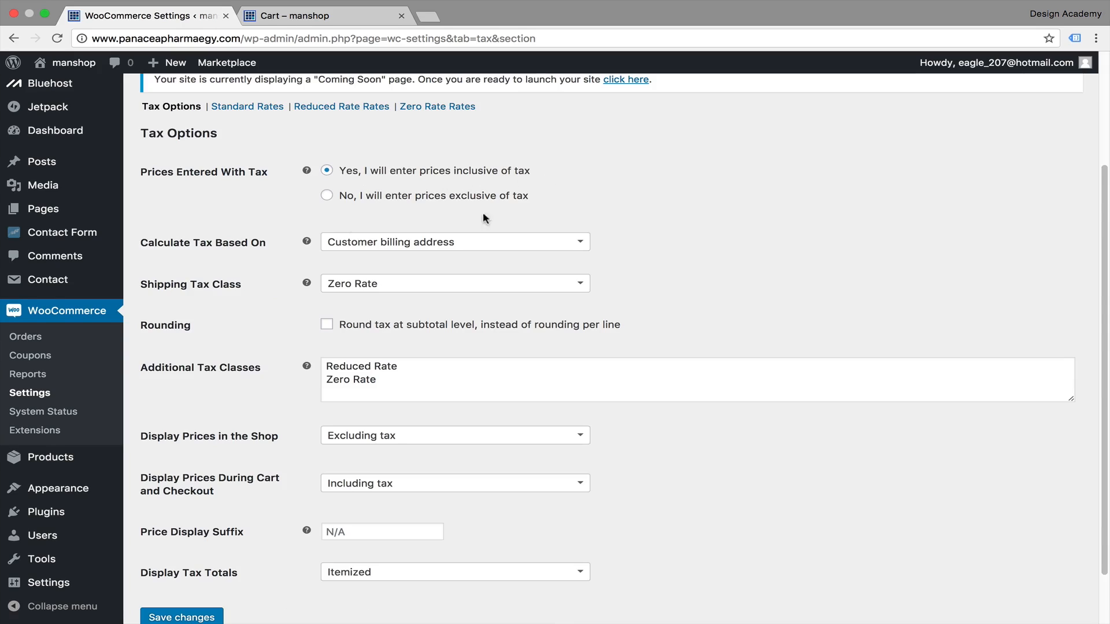
left_click(326, 195)
scroll(1089, 312, "down", 2)
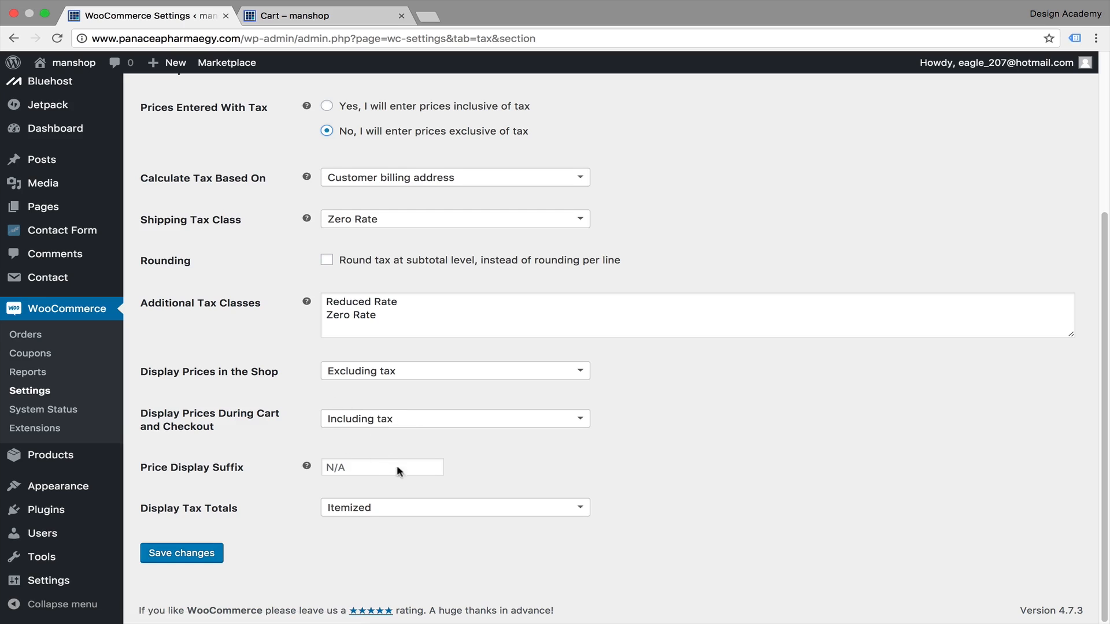
left_click(187, 556)
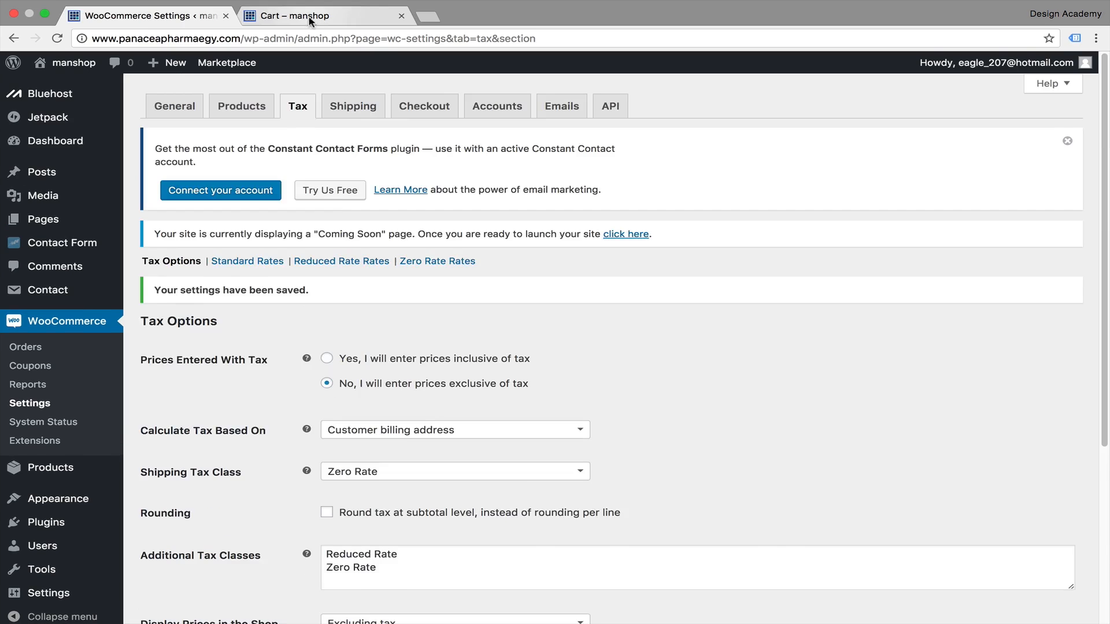
On the store site, add the light blue shirt to the cart again from its product page and view the cart.
left_click(311, 17)
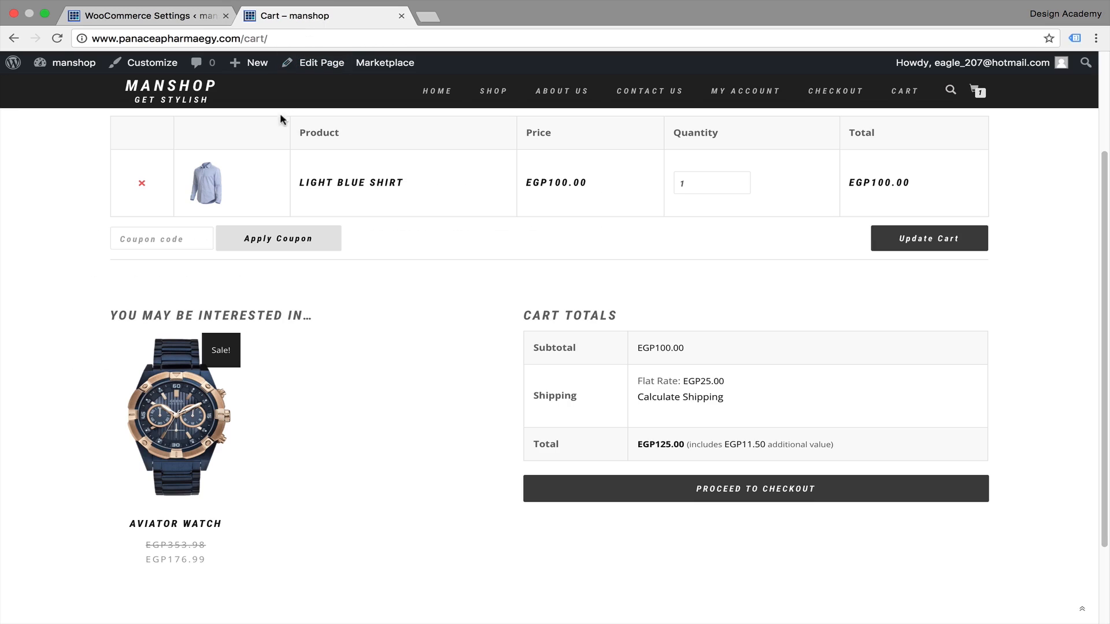
scroll(666, 167, "up", 3)
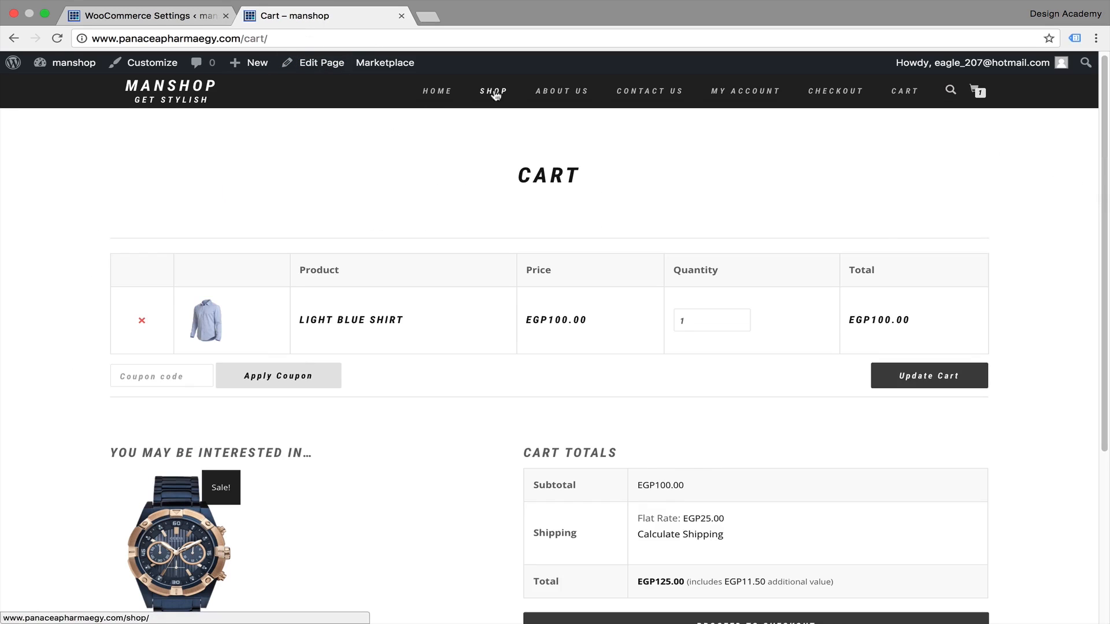
left_click(493, 91)
left_click(897, 361)
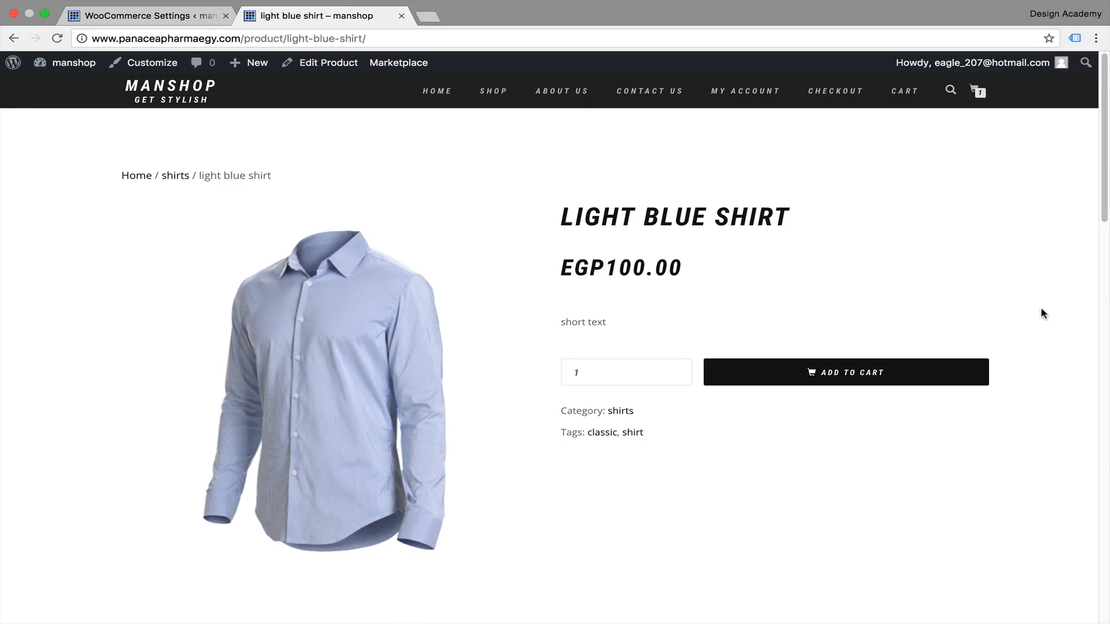
scroll(1087, 249, "down", 2)
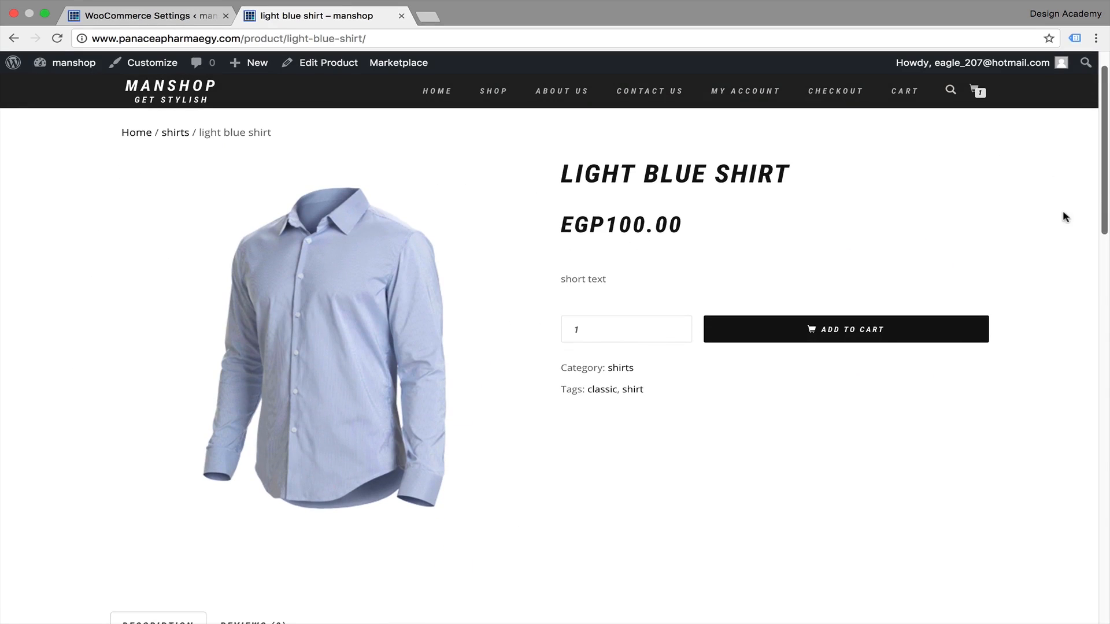
left_click(872, 331)
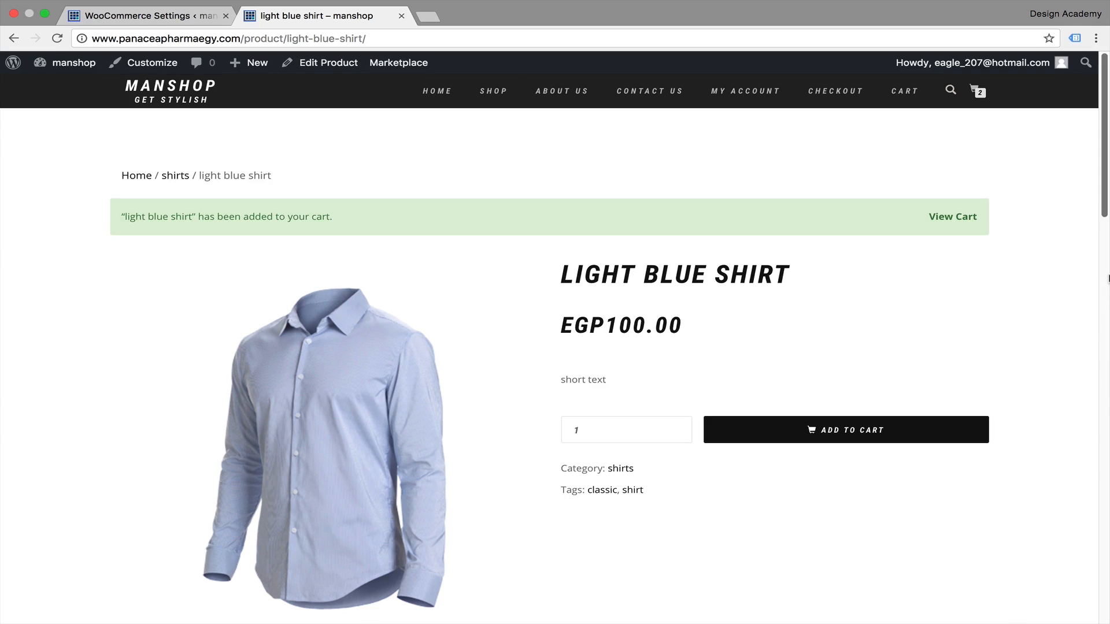
left_click(959, 215)
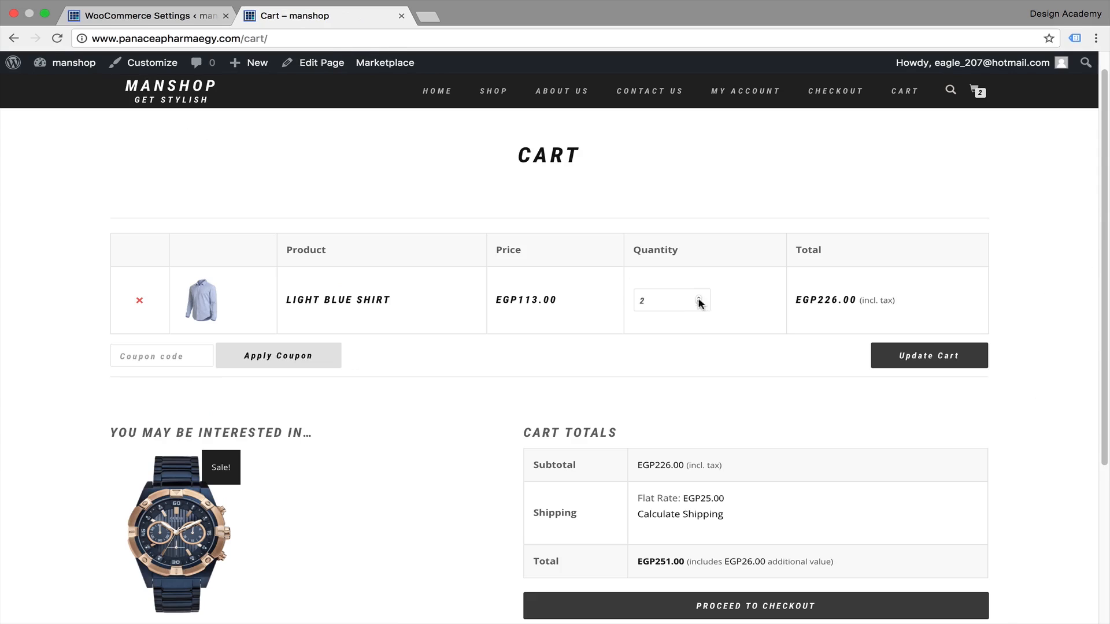
Set the light blue shirt's quantity to 1, update the cart and check the tax in the cart totals.
left_click(698, 303)
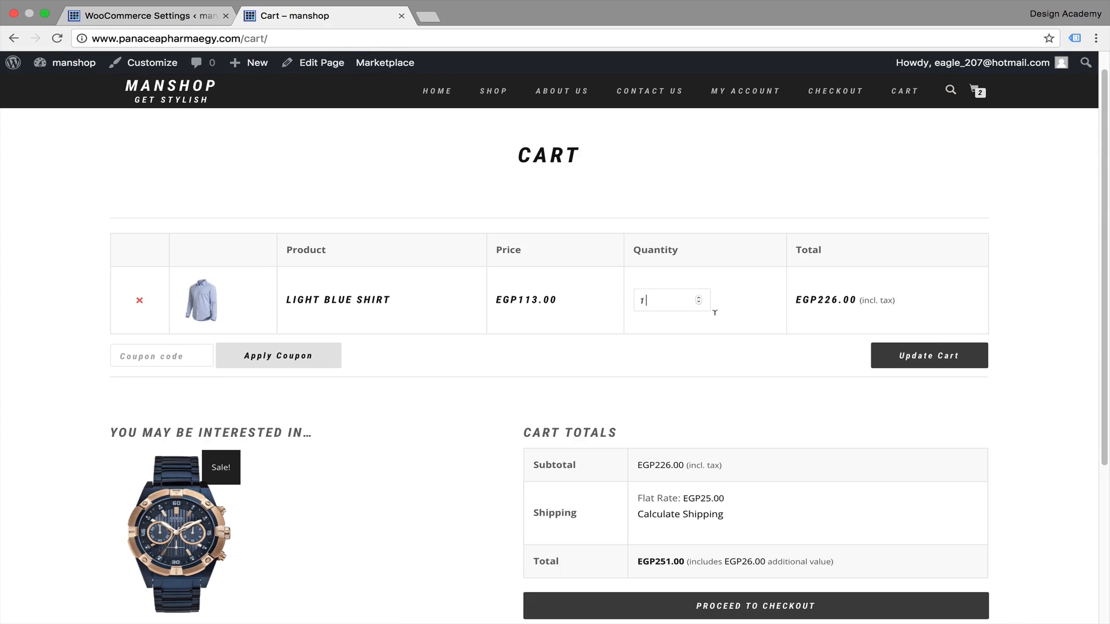
left_click(902, 362)
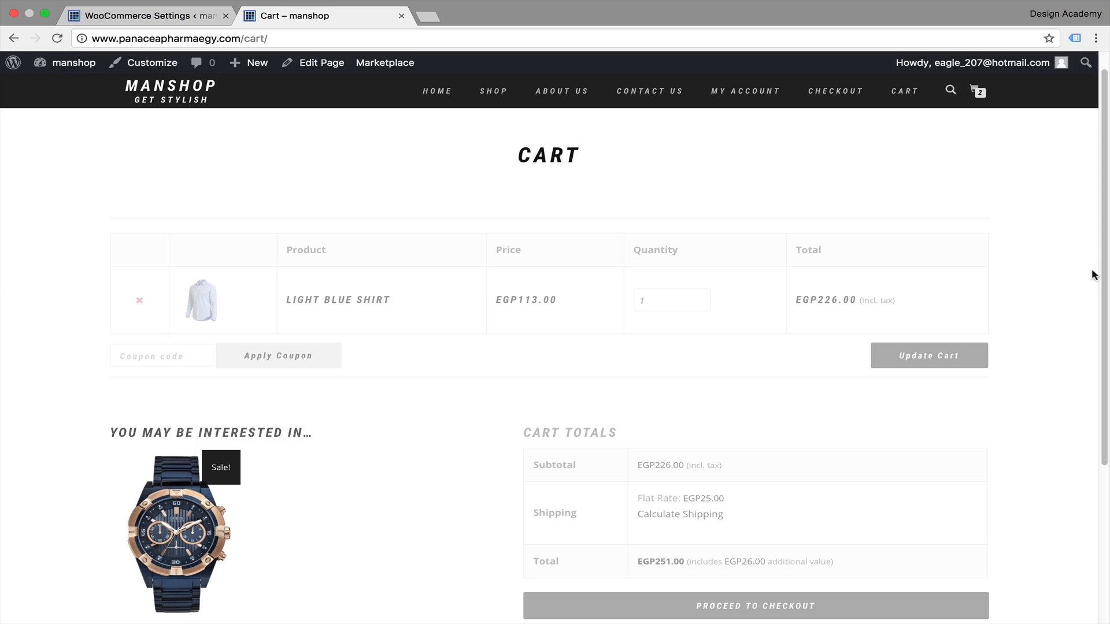
left_click_drag(1104, 253, 1104, 283)
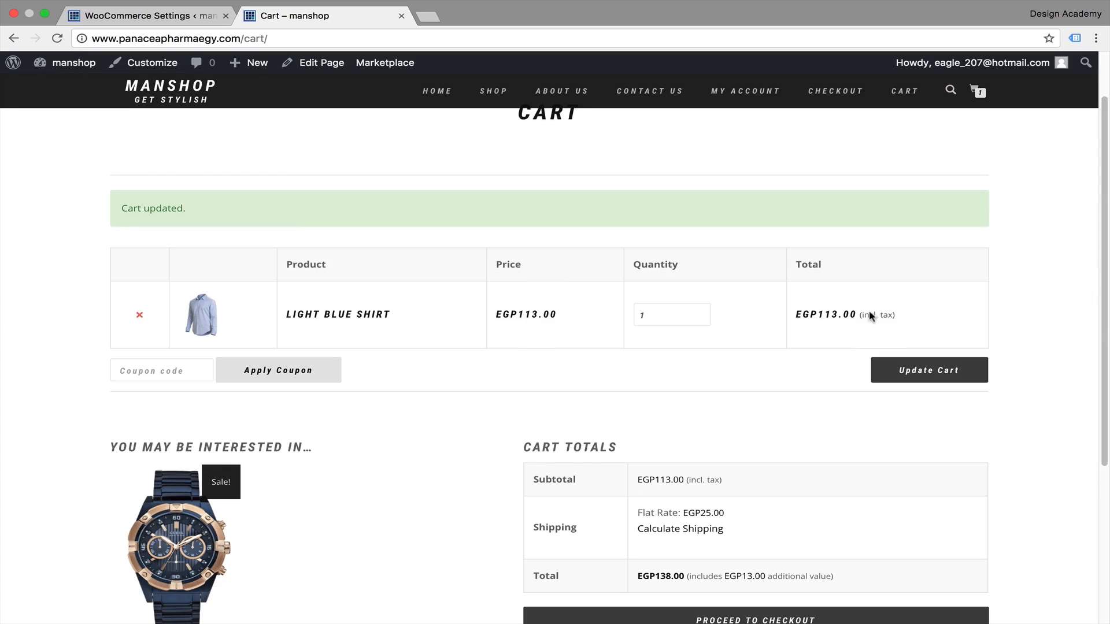
scroll(1103, 347, "down", 4)
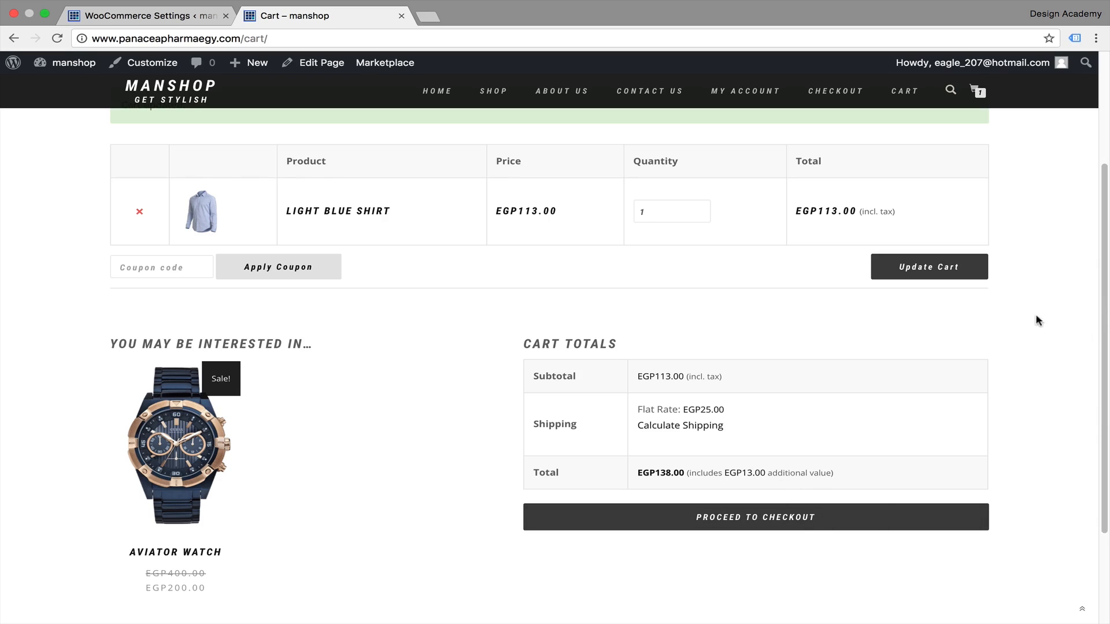
Raise the light blue shirt's quantity to 5, update the cart and choose Free Shipping as the shipping method.
left_click(698, 208)
left_click(698, 209)
left_click(698, 208)
left_click(698, 209)
left_click(942, 275)
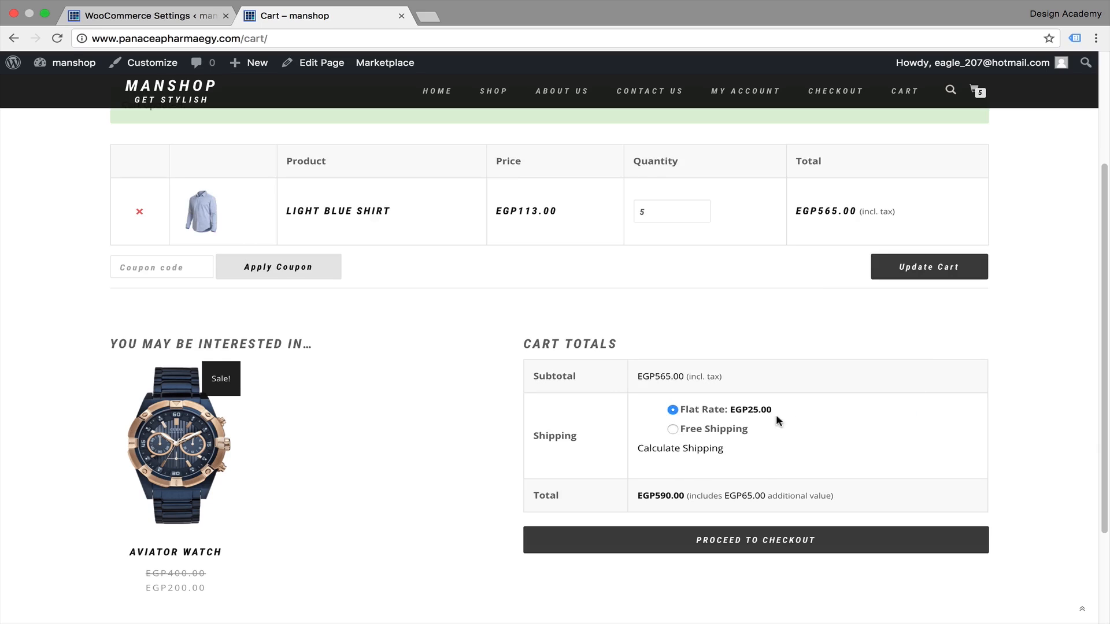
left_click(673, 428)
Return to the WooCommerce settings, look over the Tax Options and open the Checkout settings.
left_click(151, 18)
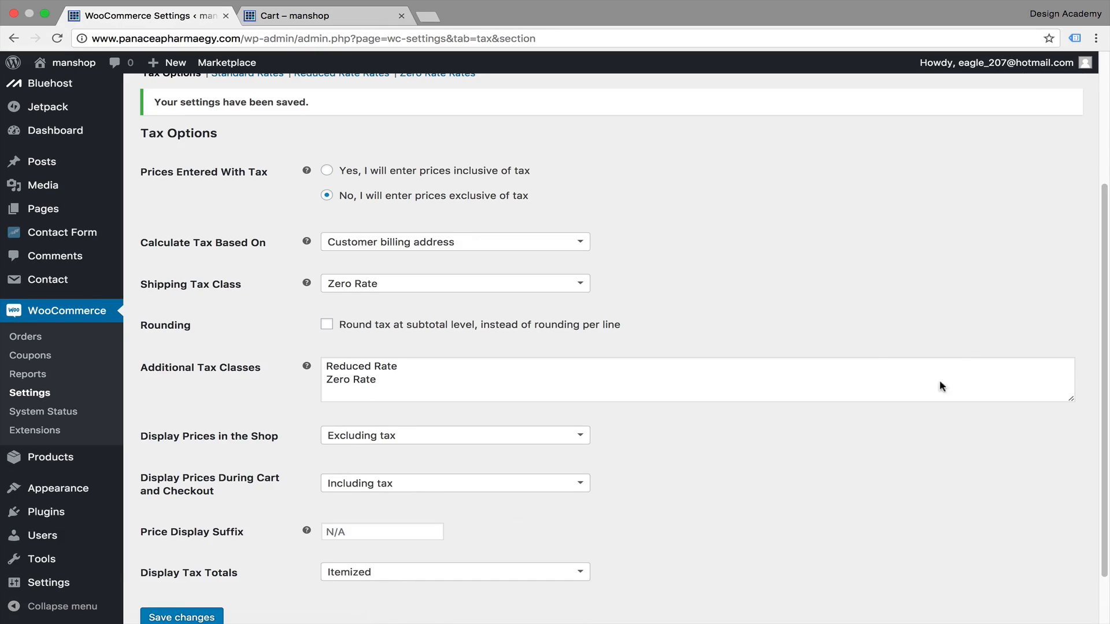
scroll(1105, 335, "down", 2)
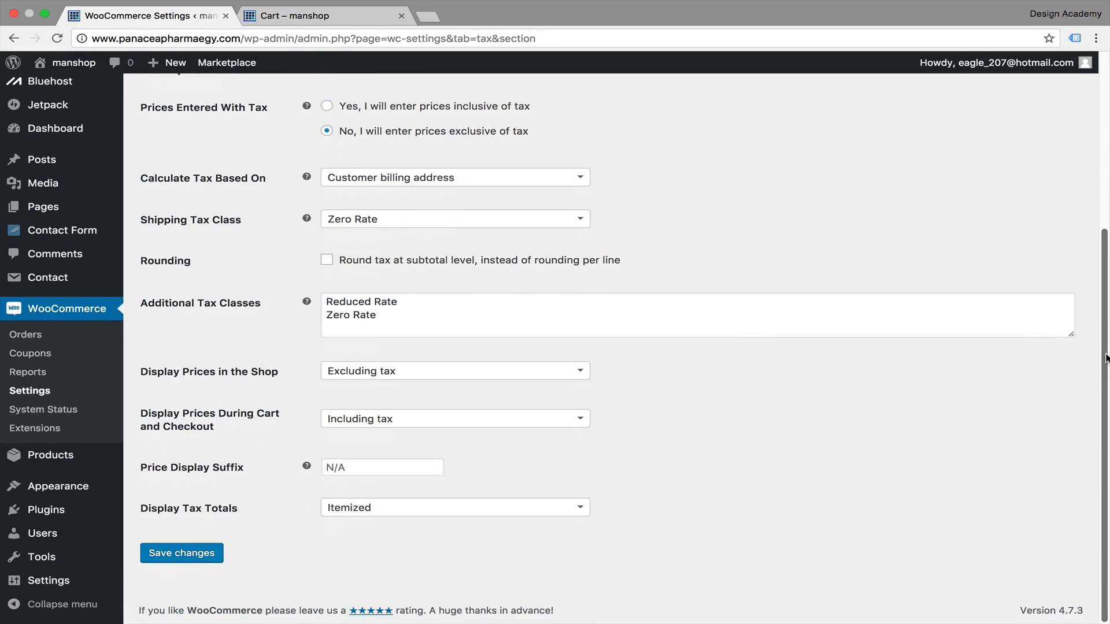
scroll(768, 309, "up", 5)
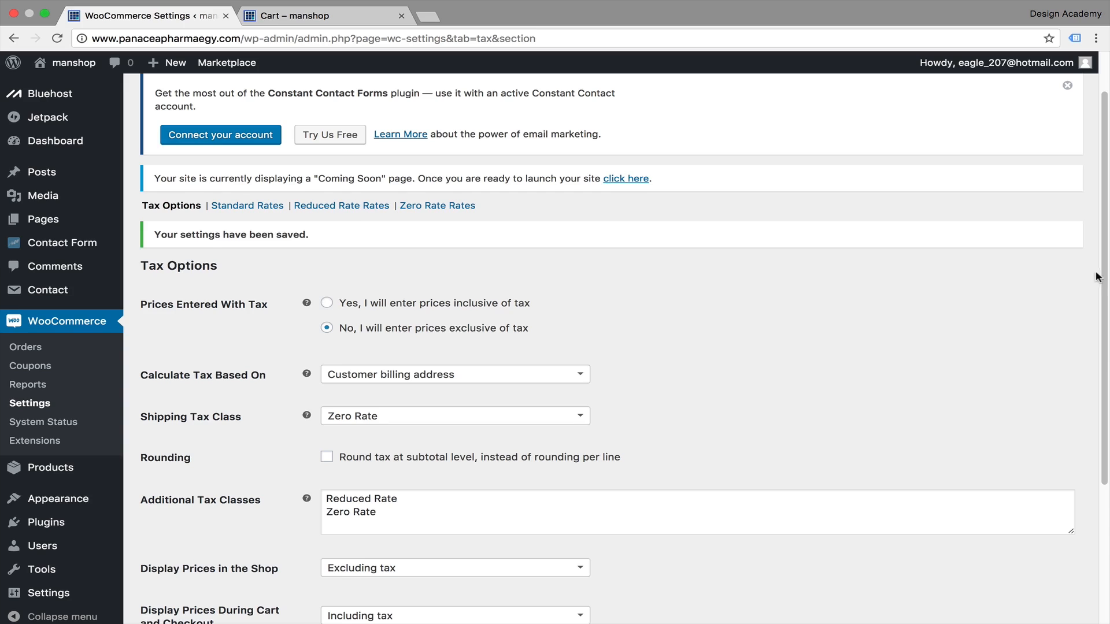
scroll(1099, 279, "up", 2)
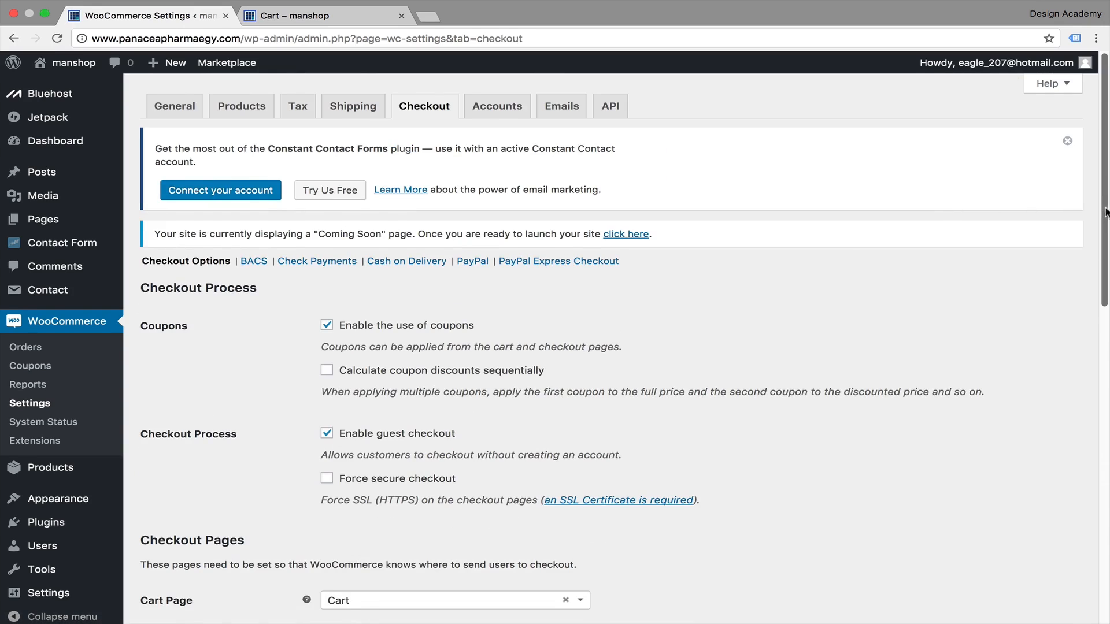
Examine the Checkout Options, covering coupons, guest and secure checkout, checkout pages, endpoints and the payment gateway list.
scroll(1062, 243, "down", 4)
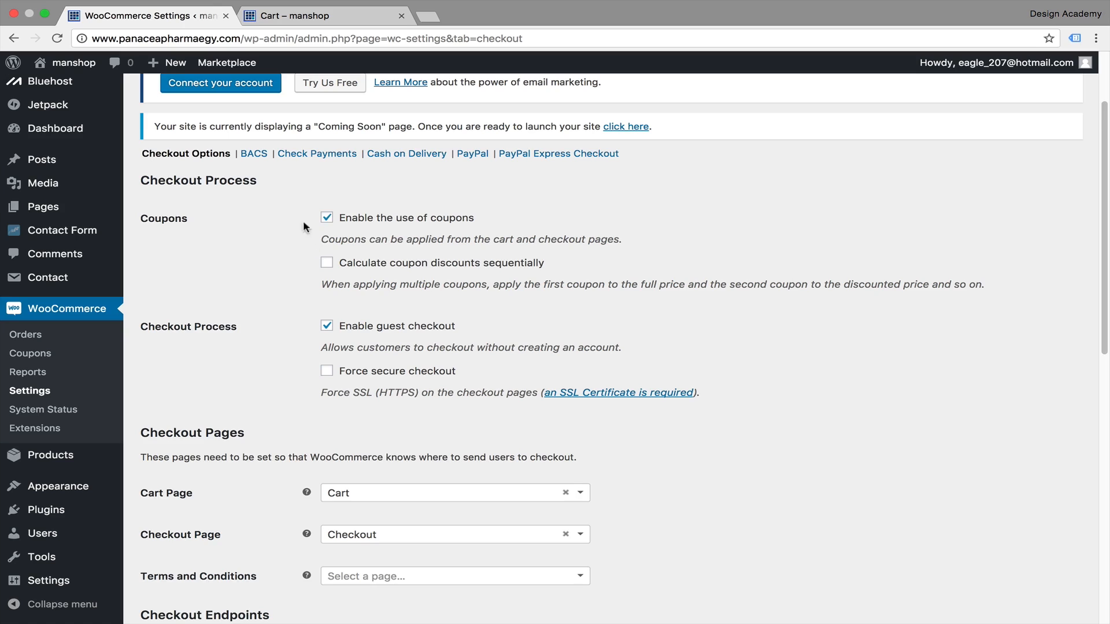
scroll(415, 233, "down", 2)
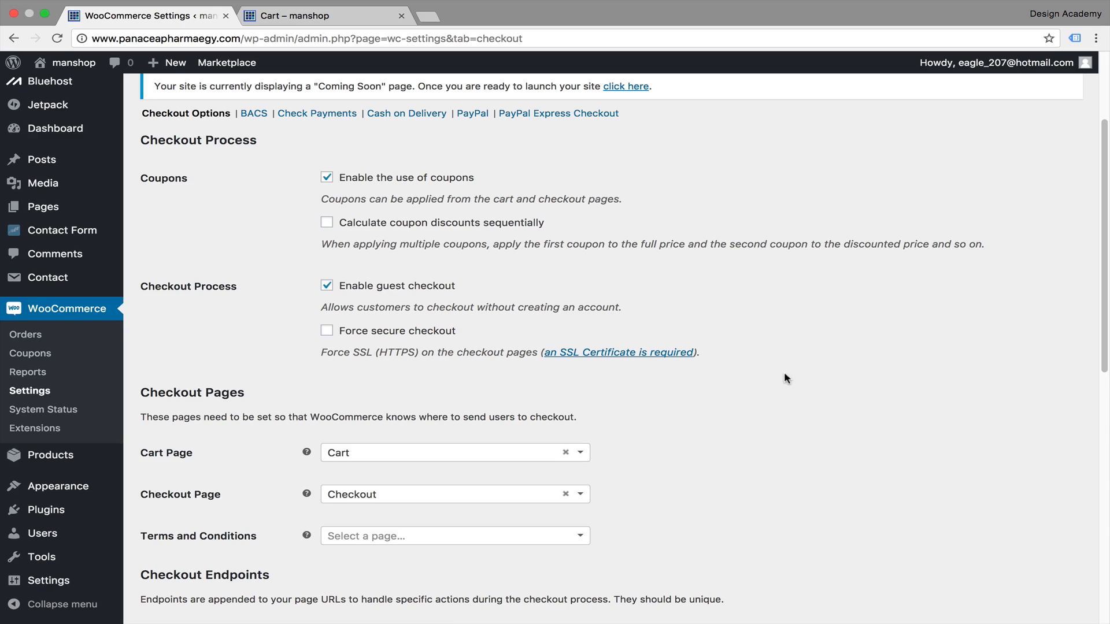
scroll(785, 378, "down", 1)
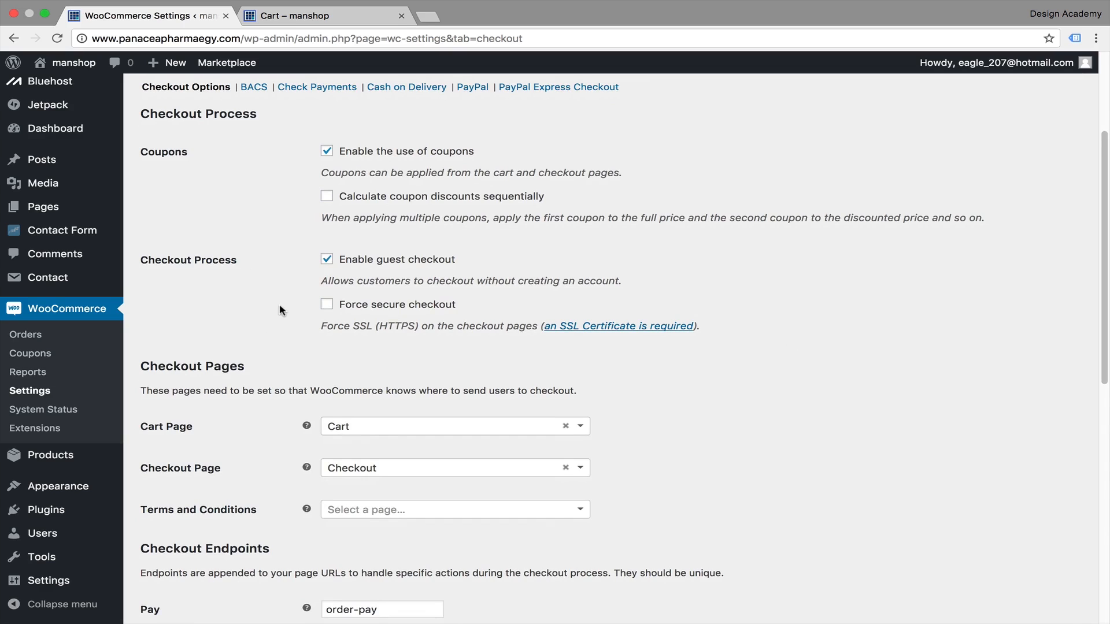
scroll(279, 304, "down", 2)
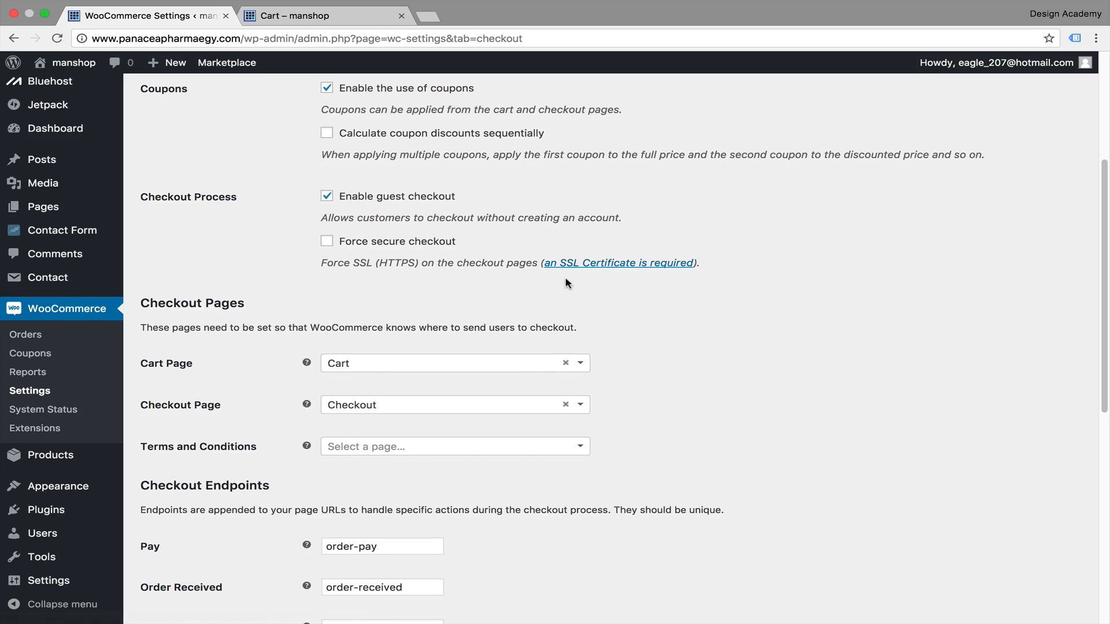
scroll(604, 193, "down", 2)
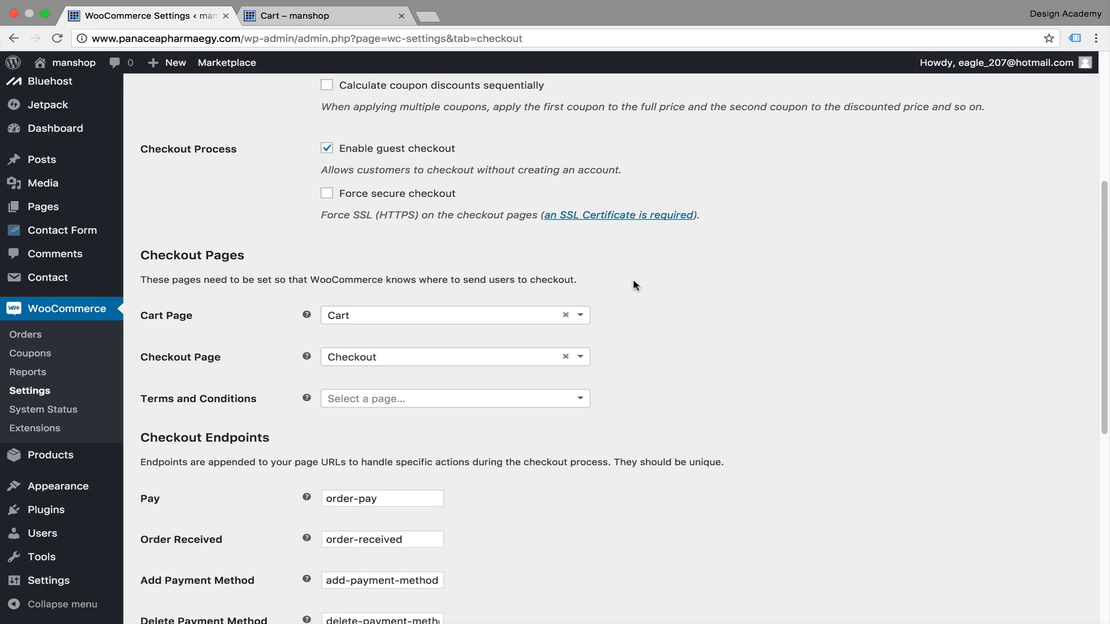
scroll(633, 280, "down", 3)
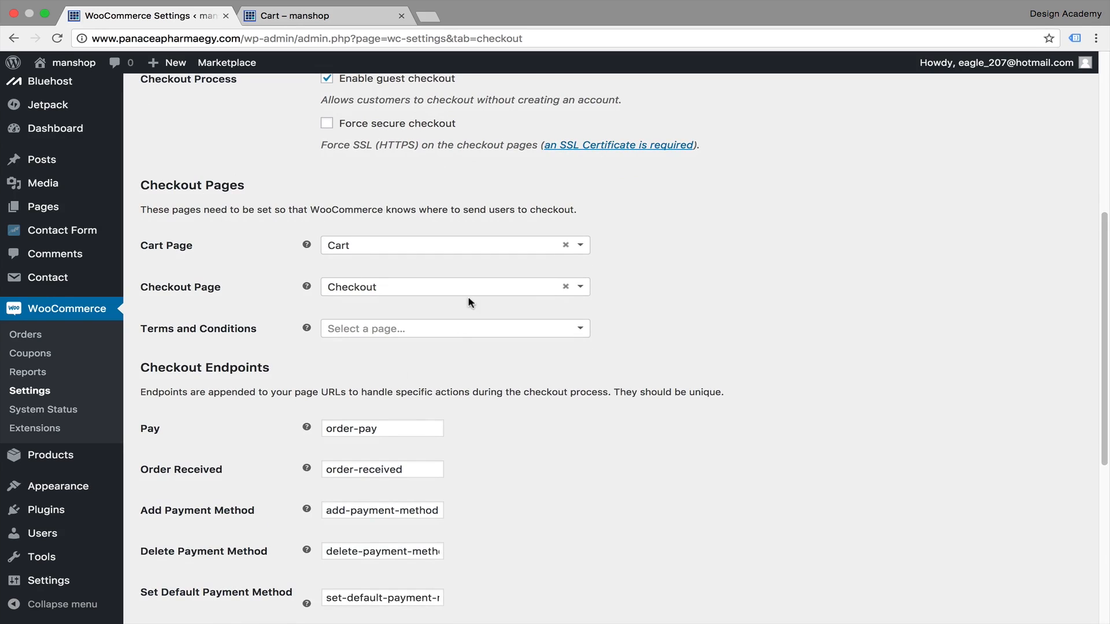
scroll(470, 302, "down", 8)
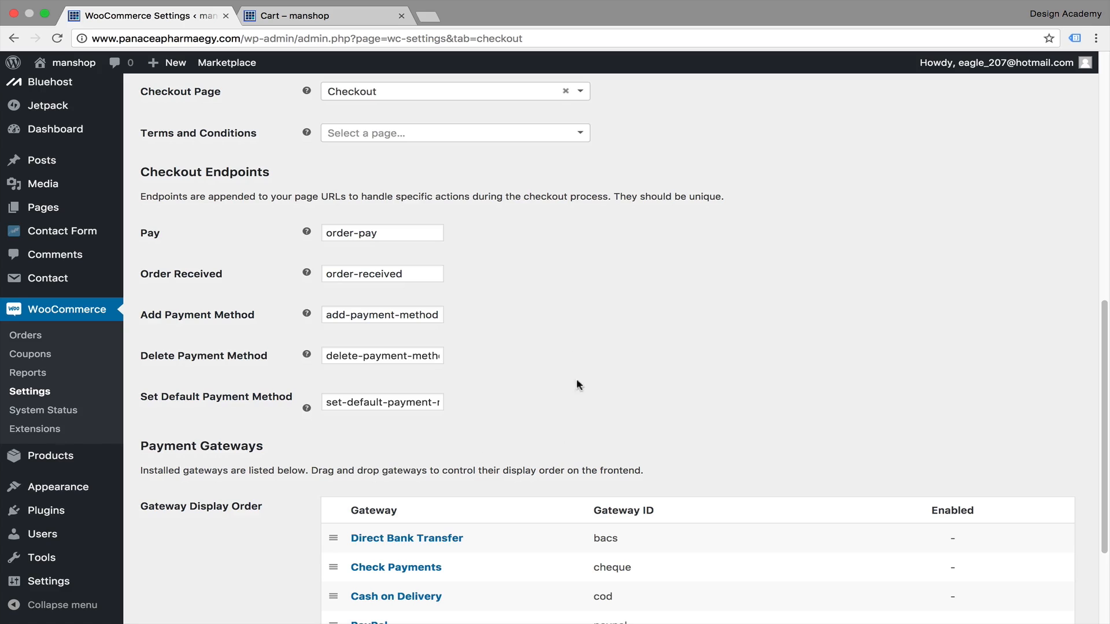
scroll(530, 448, "down", 5)
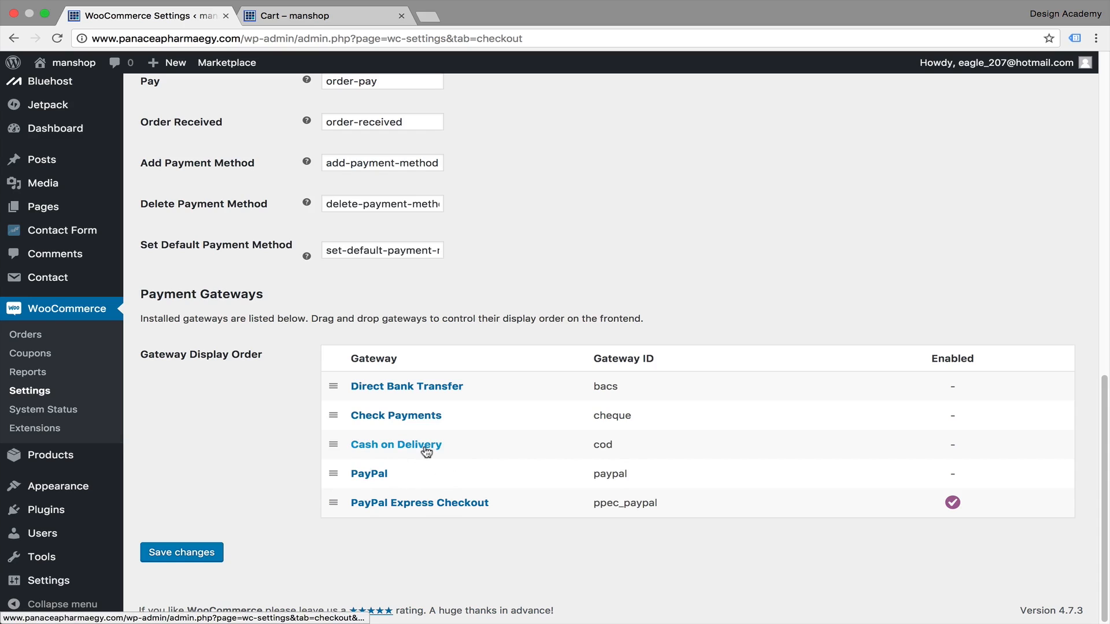
Look through the settings of the Direct Bank Transfer, PayPal and Cash on Delivery payment gateways.
left_click(442, 392)
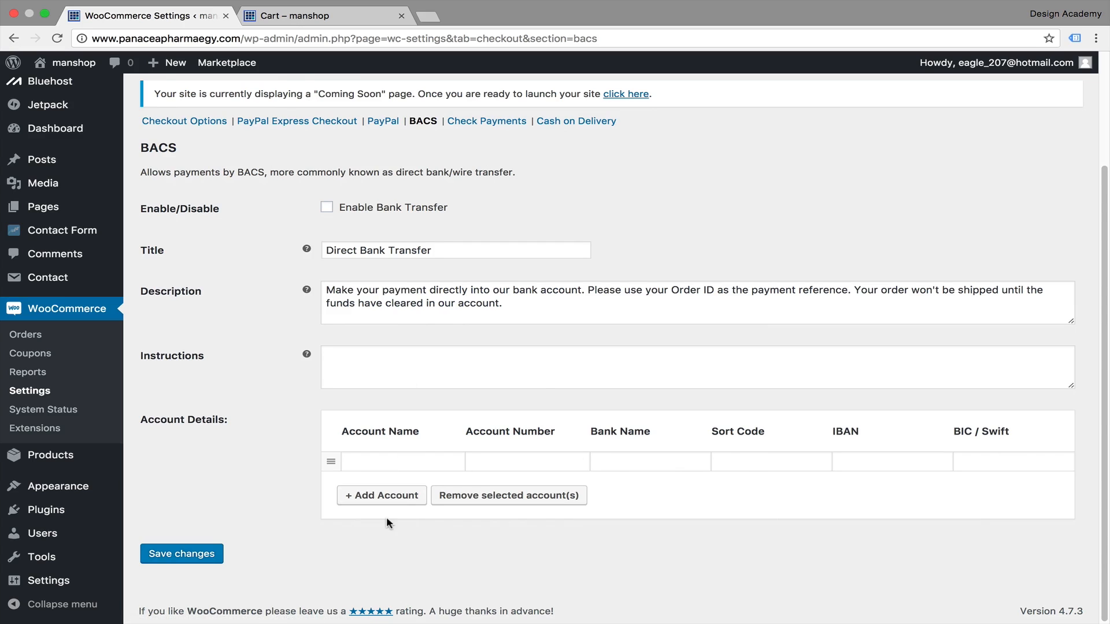
scroll(256, 555, "up", 5)
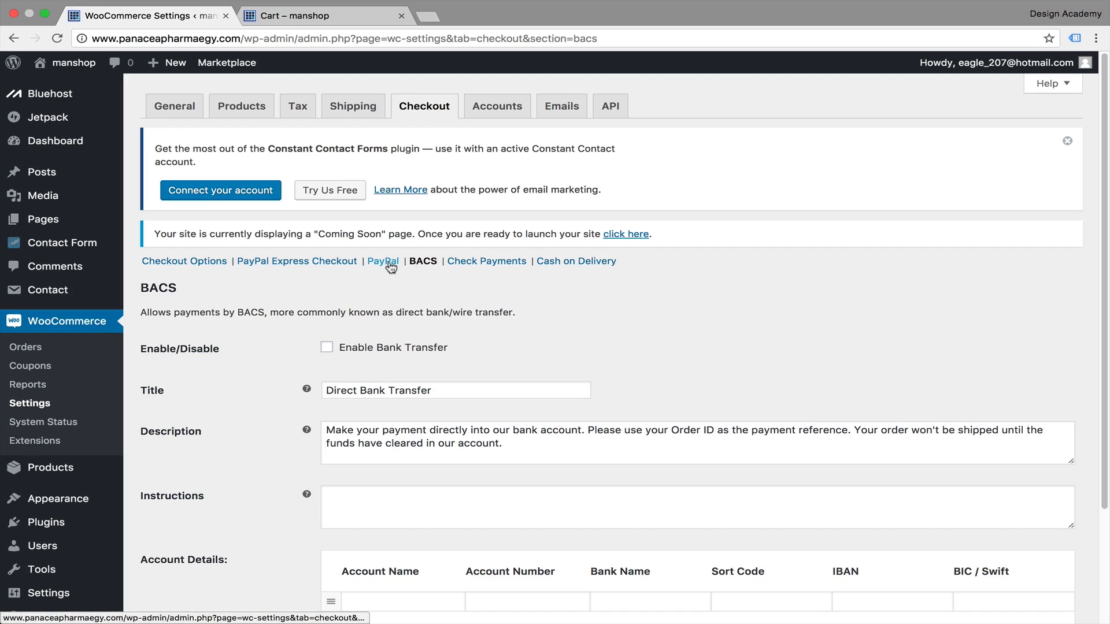
left_click(390, 263)
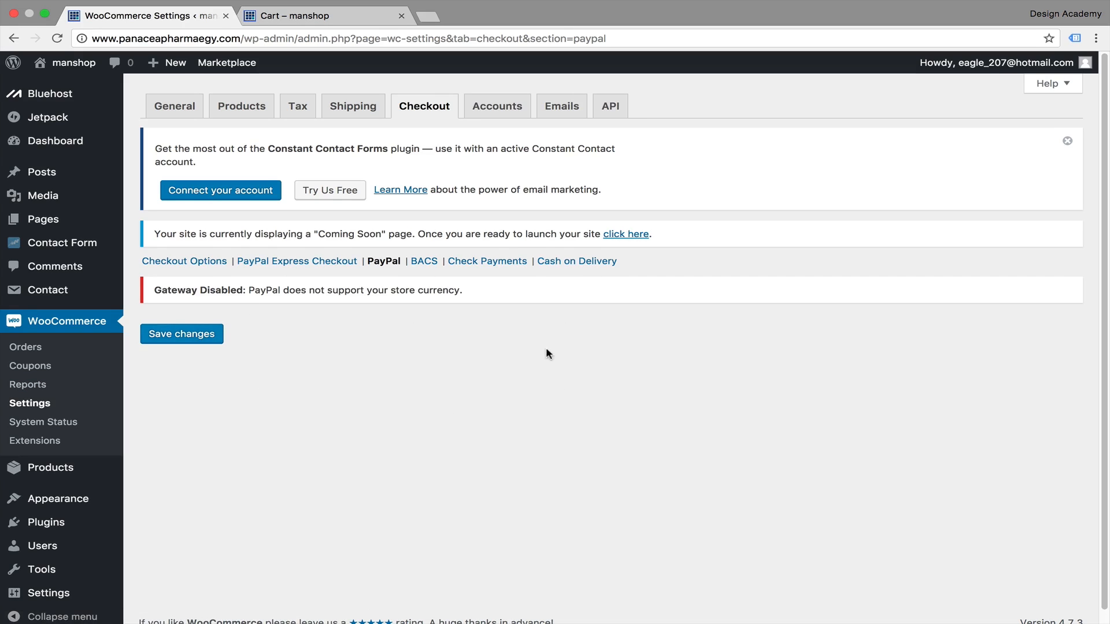
left_click(560, 263)
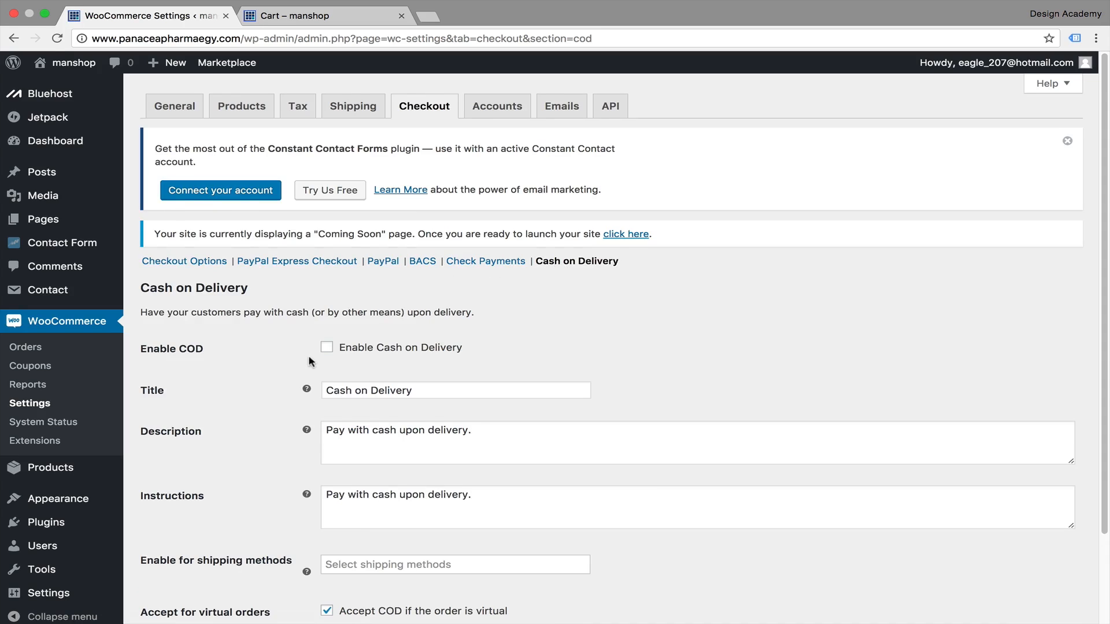
scroll(557, 332, "down", 3)
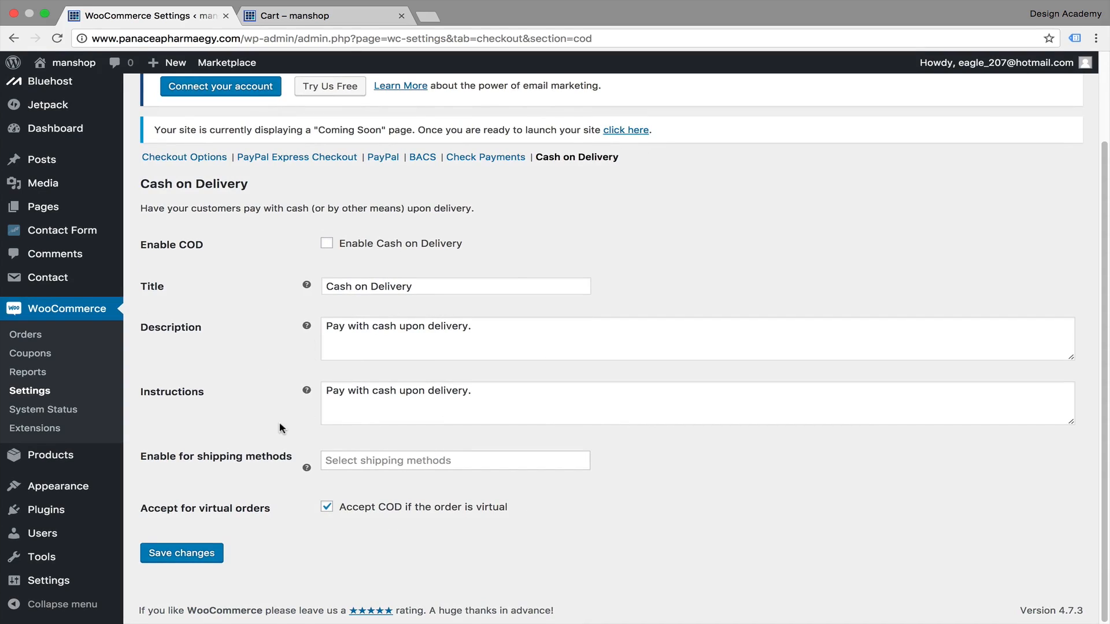
Look at the shipping methods for which Cash on Delivery can be enabled.
left_click(282, 456)
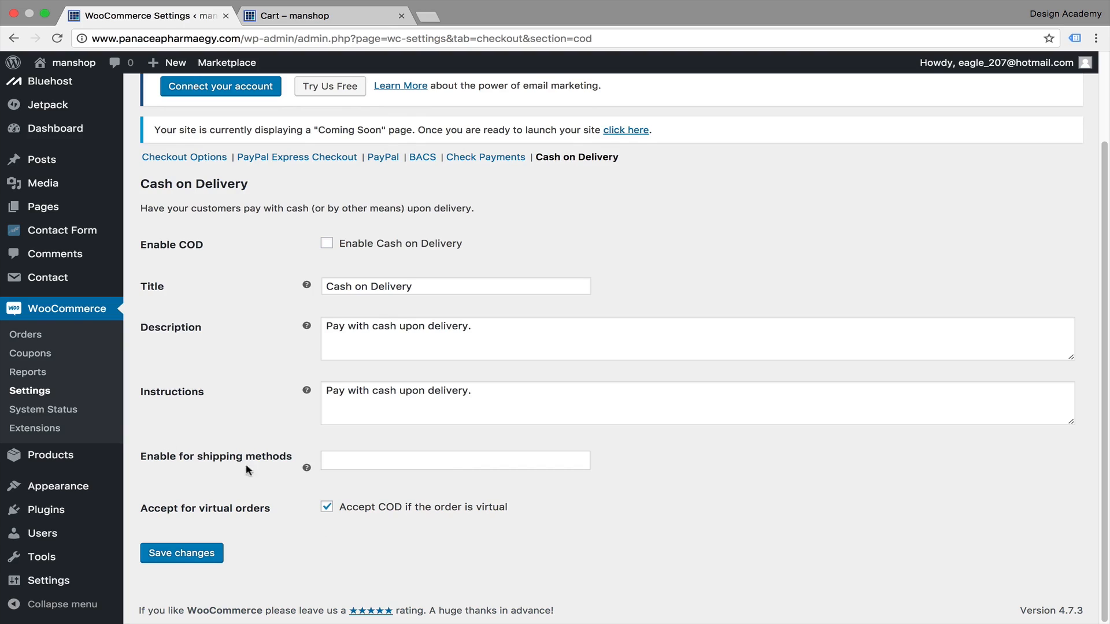
left_click(349, 459)
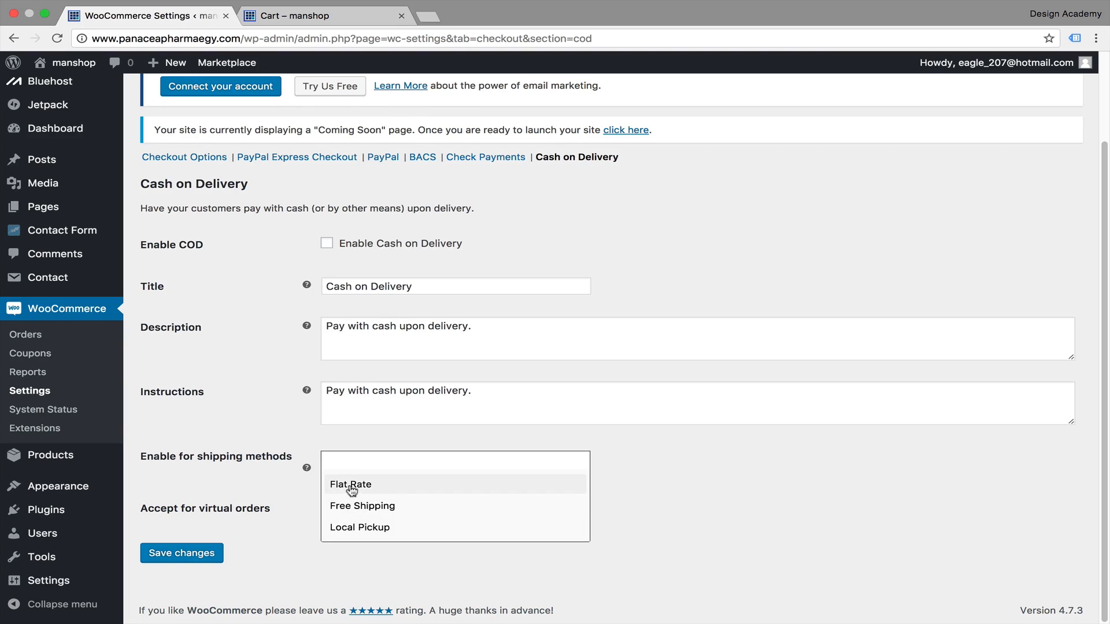
scroll(532, 92, "up", 3)
Open the Accounts settings and examine the account page, registration, login, account creation and My Account endpoint options.
left_click(506, 107)
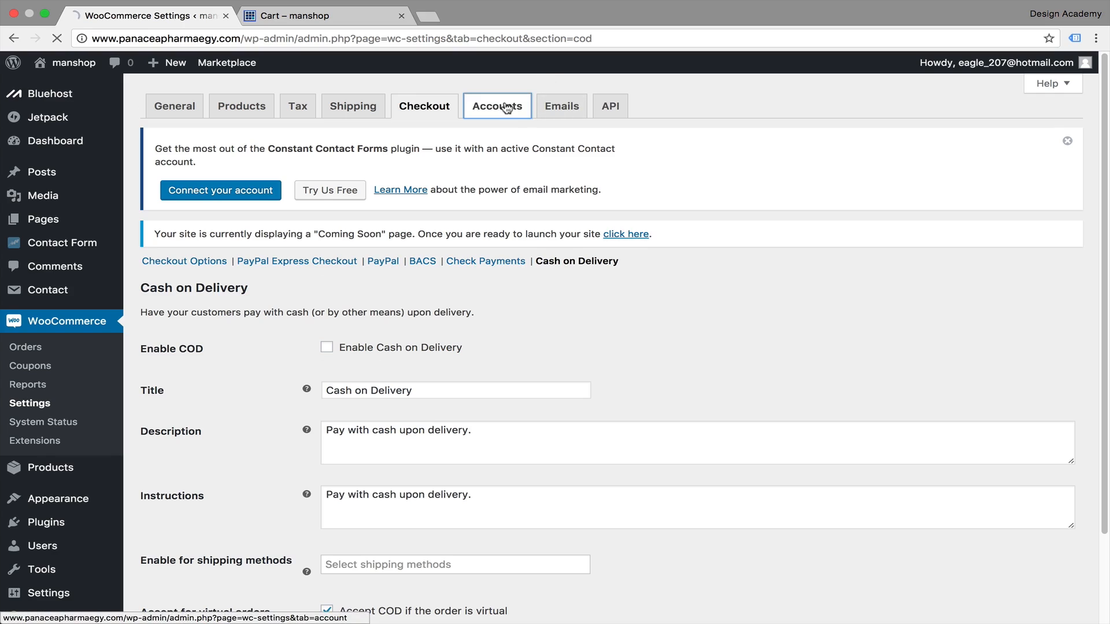
scroll(666, 255, "down", 2)
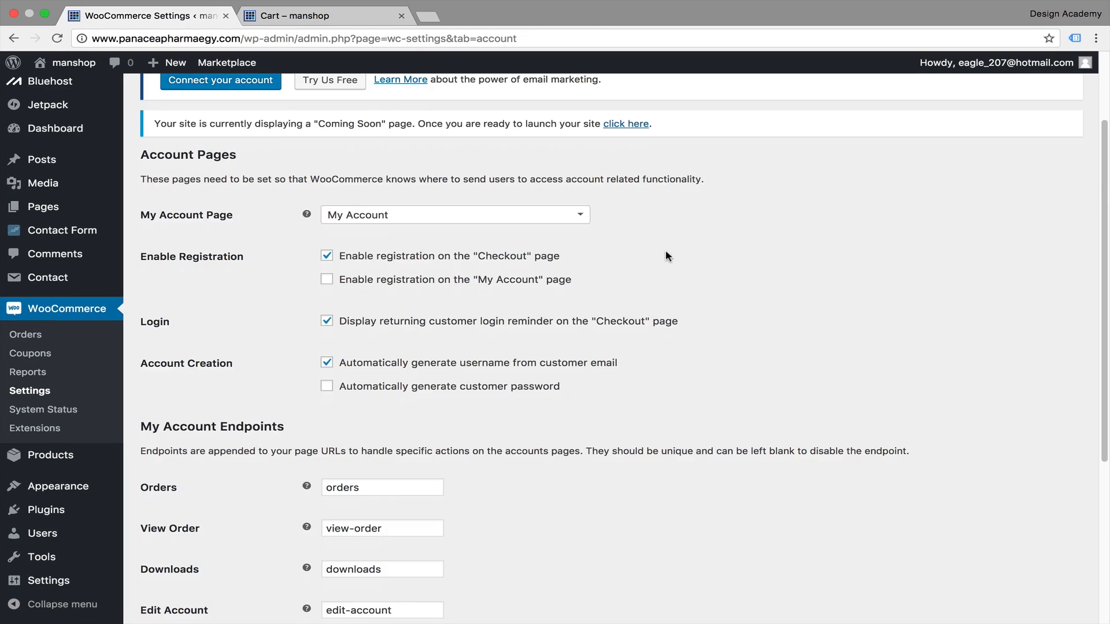
left_click(580, 215)
left_click(719, 240)
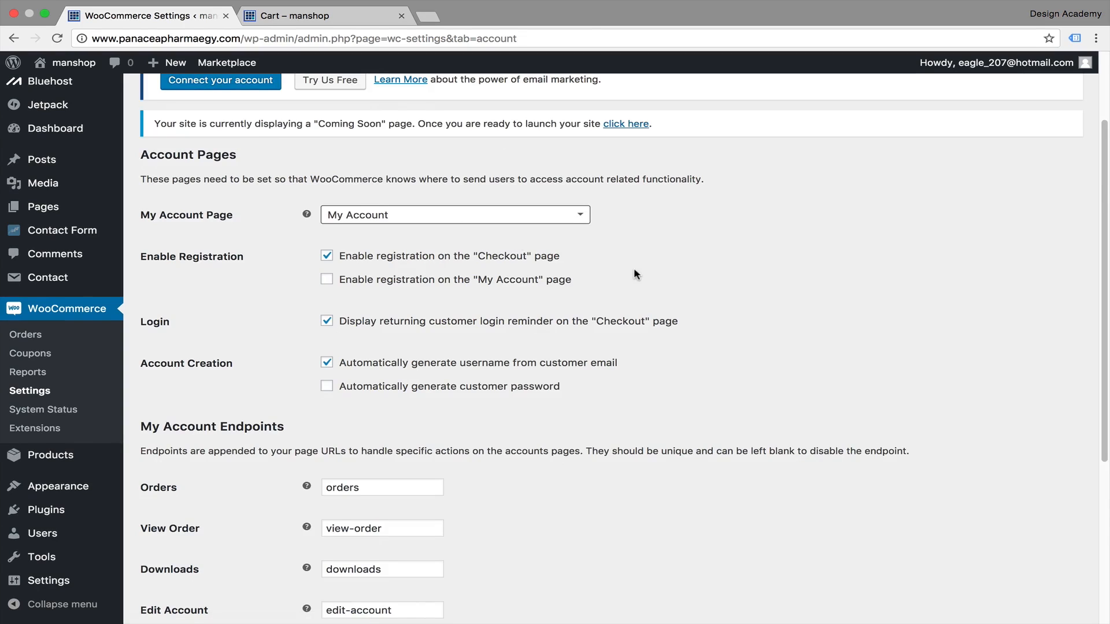
scroll(577, 273, "down", 1)
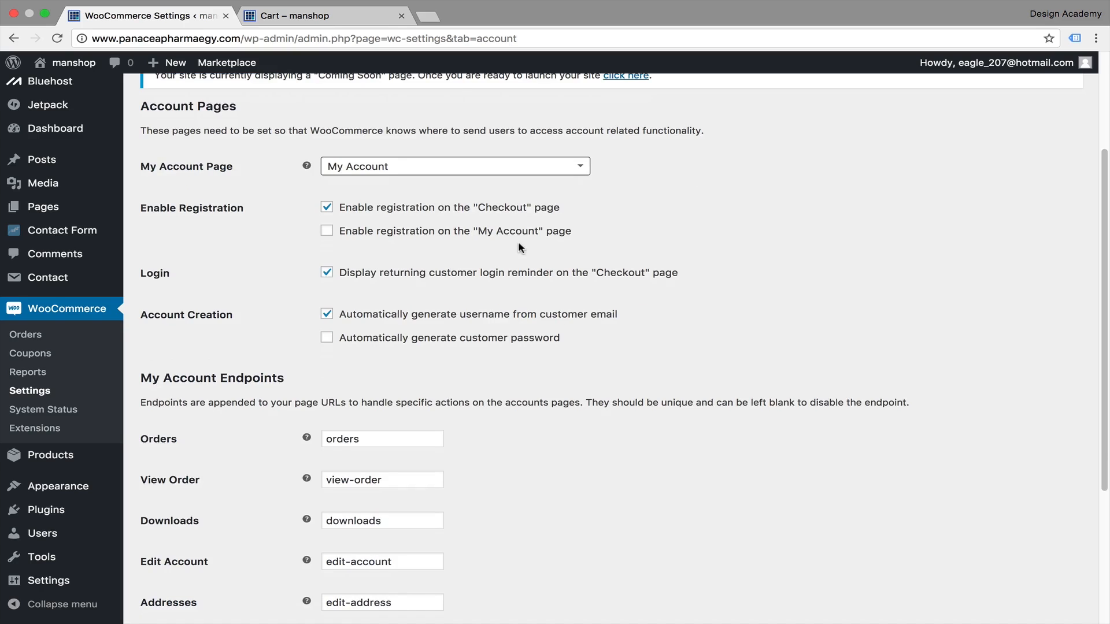
scroll(730, 257, "down", 3)
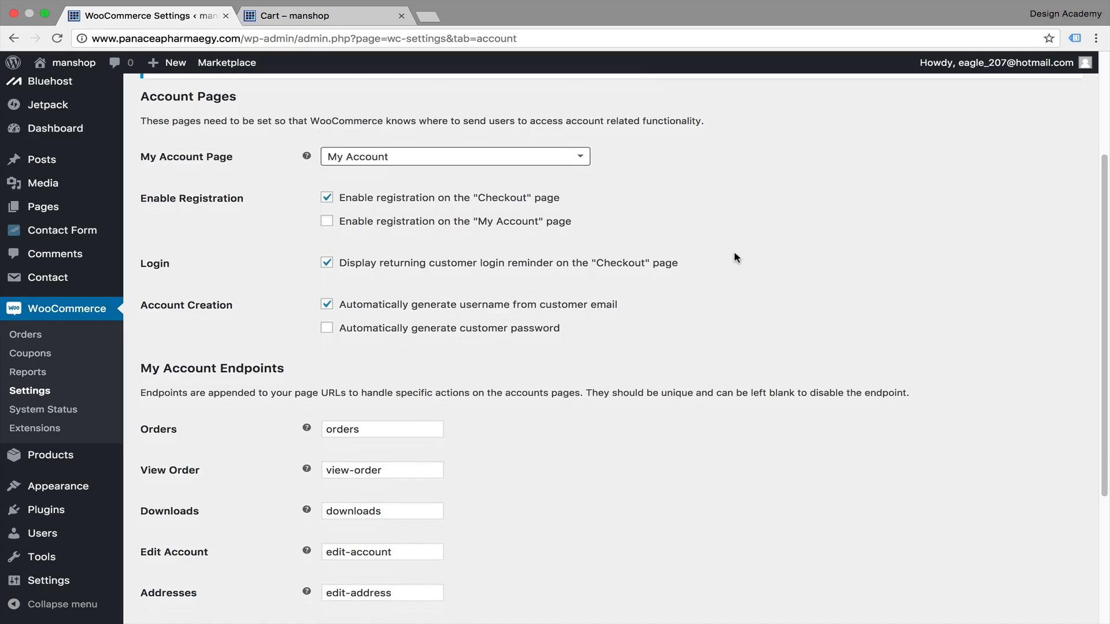
scroll(614, 333, "up", 6)
scroll(615, 330, "down", 4)
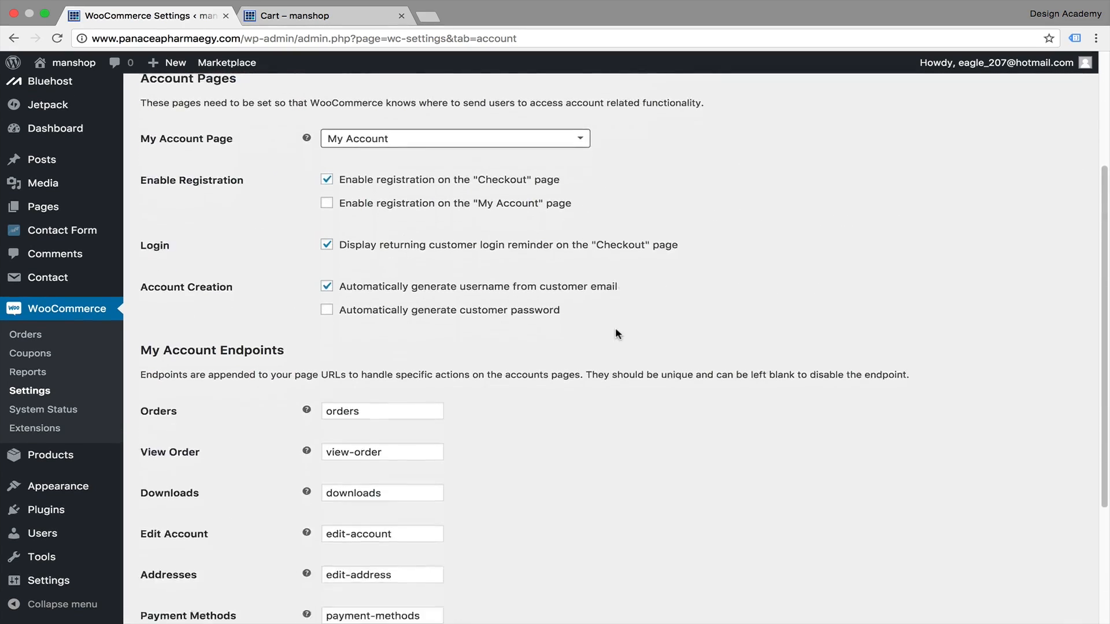
scroll(616, 330, "up", 5)
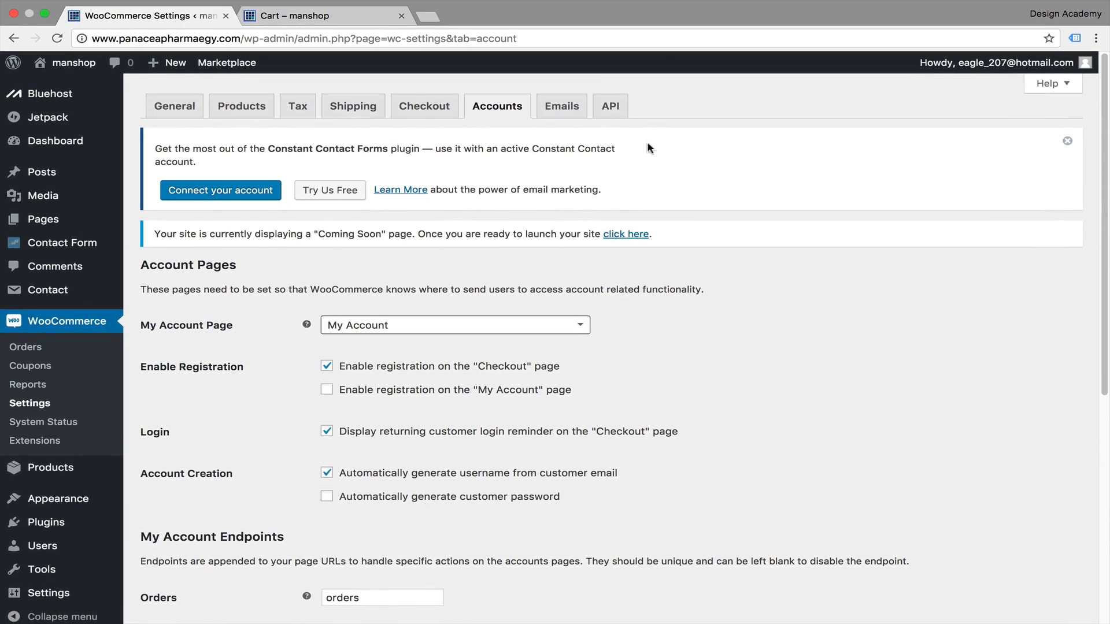
Open the Emails settings and look through the list of email notifications.
left_click(561, 106)
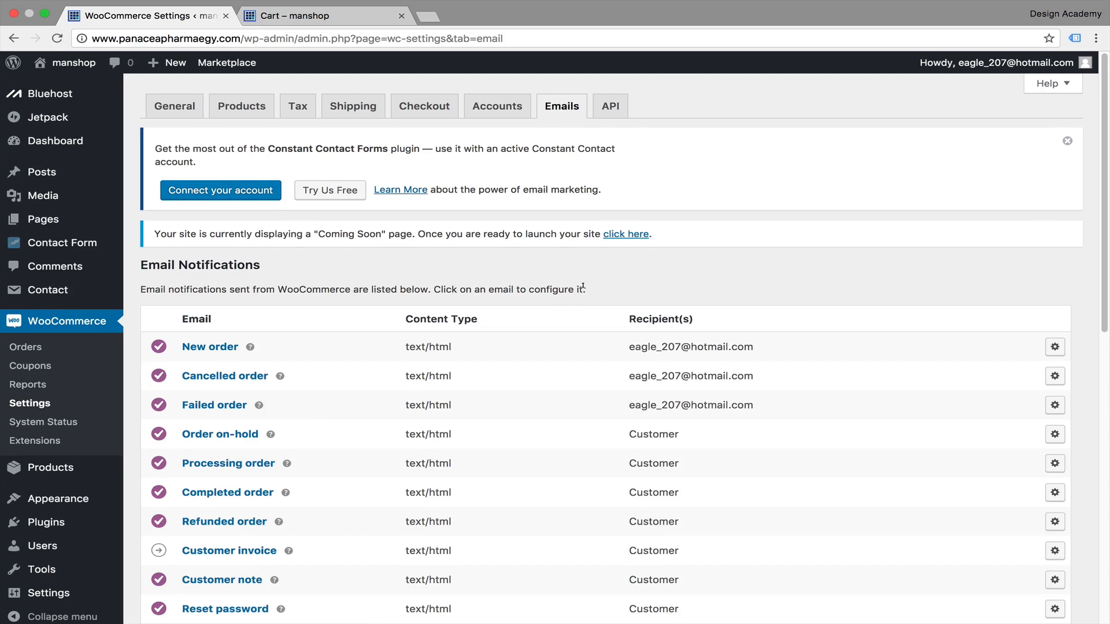
scroll(583, 286, "down", 2)
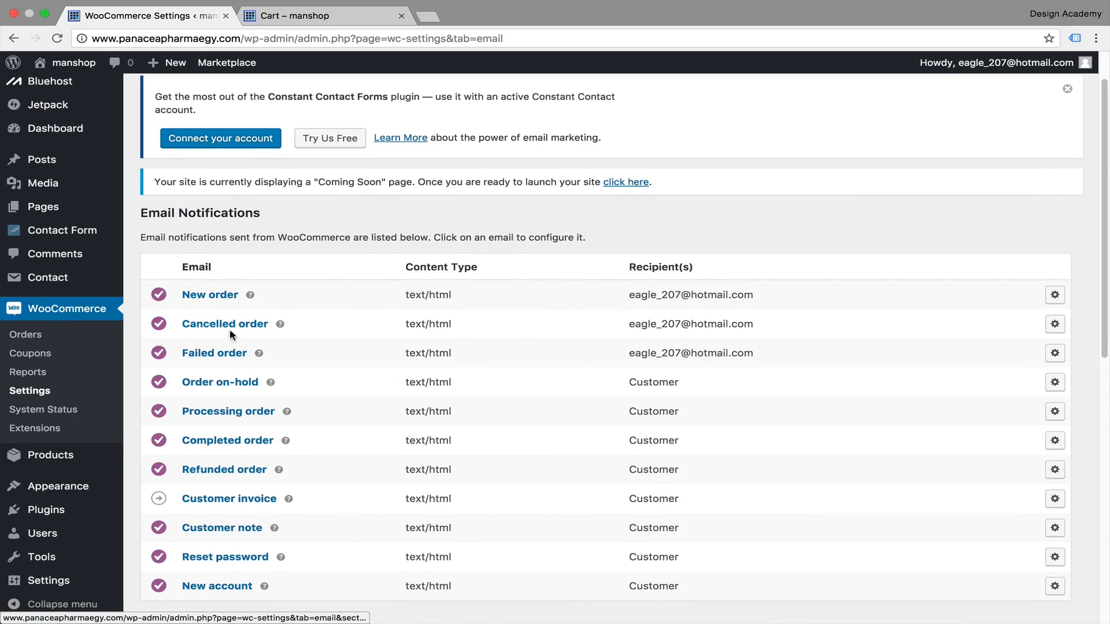
scroll(266, 338, "down", 2)
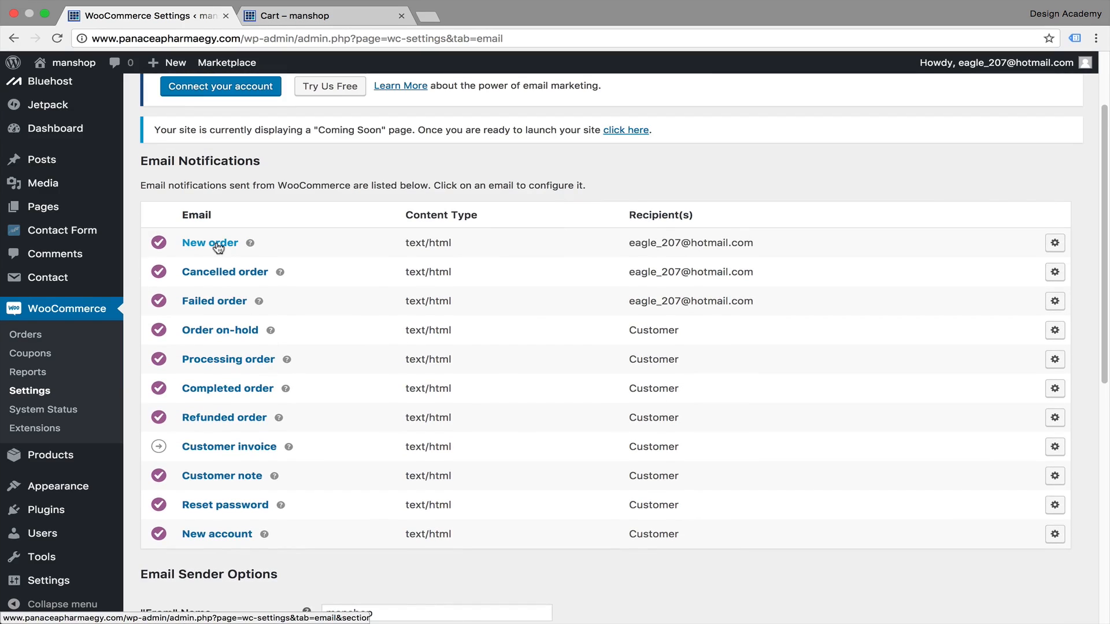
Open the New order email notification and review its recipient, subject, heading and email type.
left_click(217, 249)
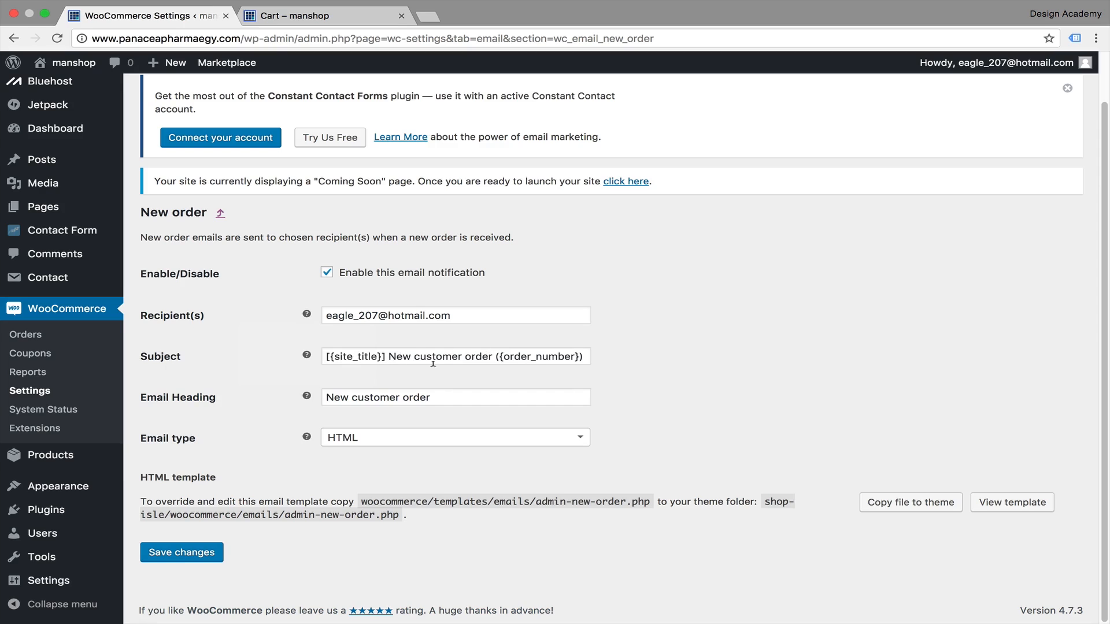
left_click_drag(388, 353, 462, 353)
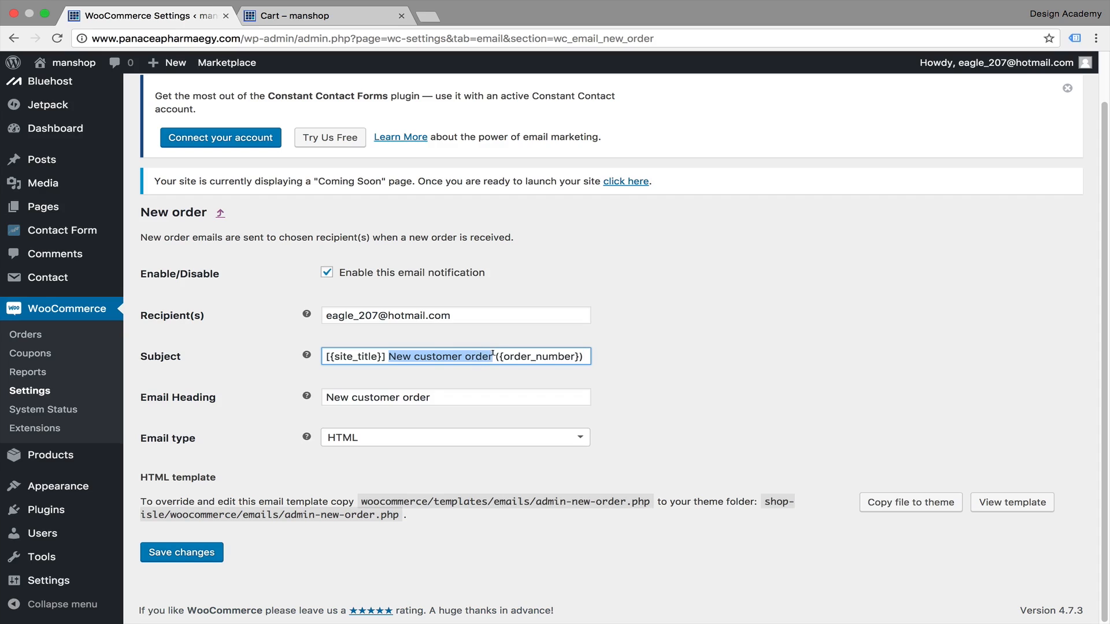
left_click(263, 403)
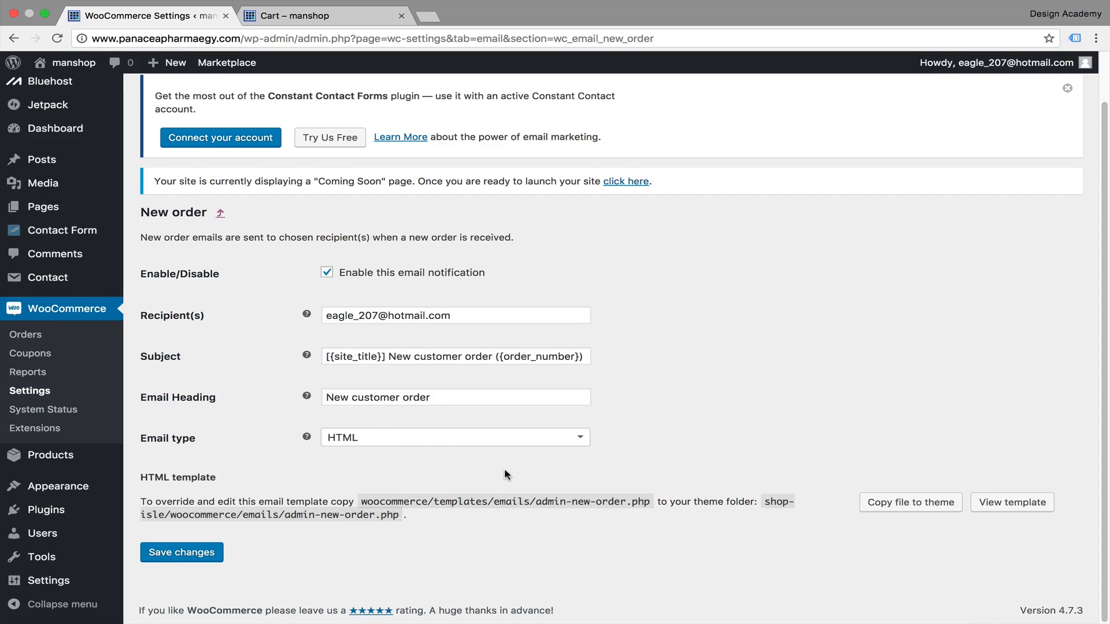
scroll(504, 469, "up", 1)
scroll(504, 469, "down", 1)
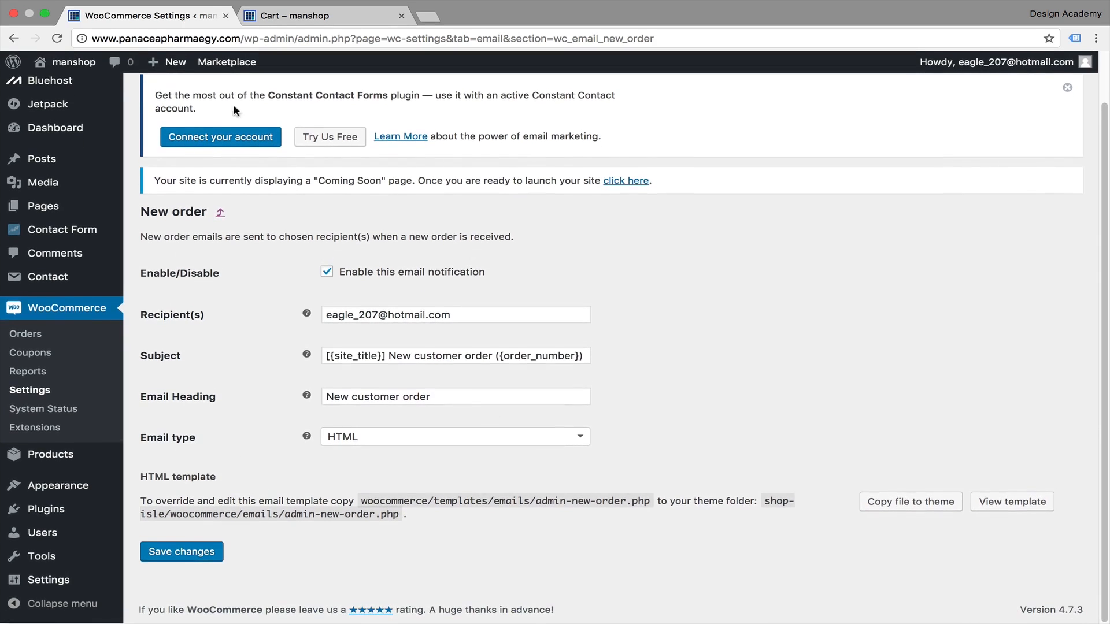
Return to the email settings and look over the Email Sender Options and Email Template sections.
left_click(14, 38)
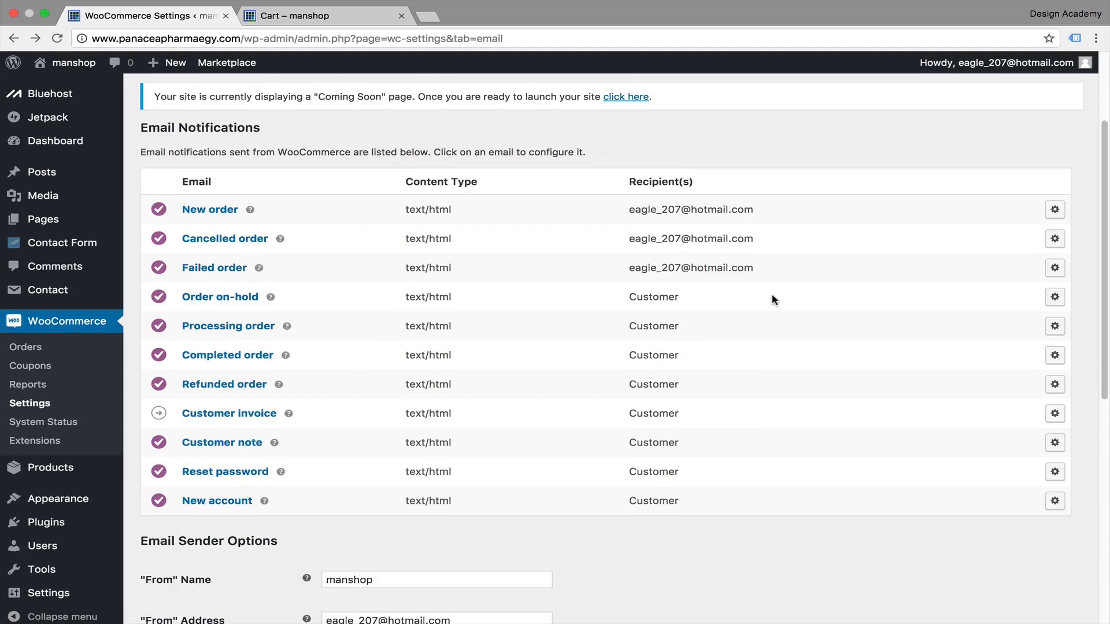
scroll(773, 300, "down", 7)
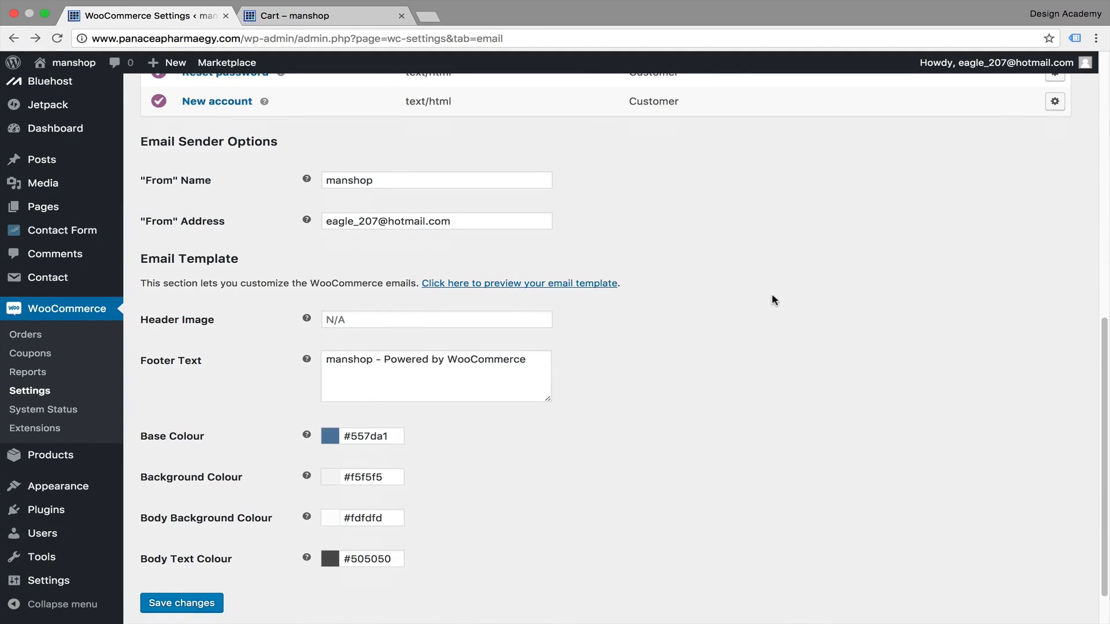
scroll(772, 300, "down", 2)
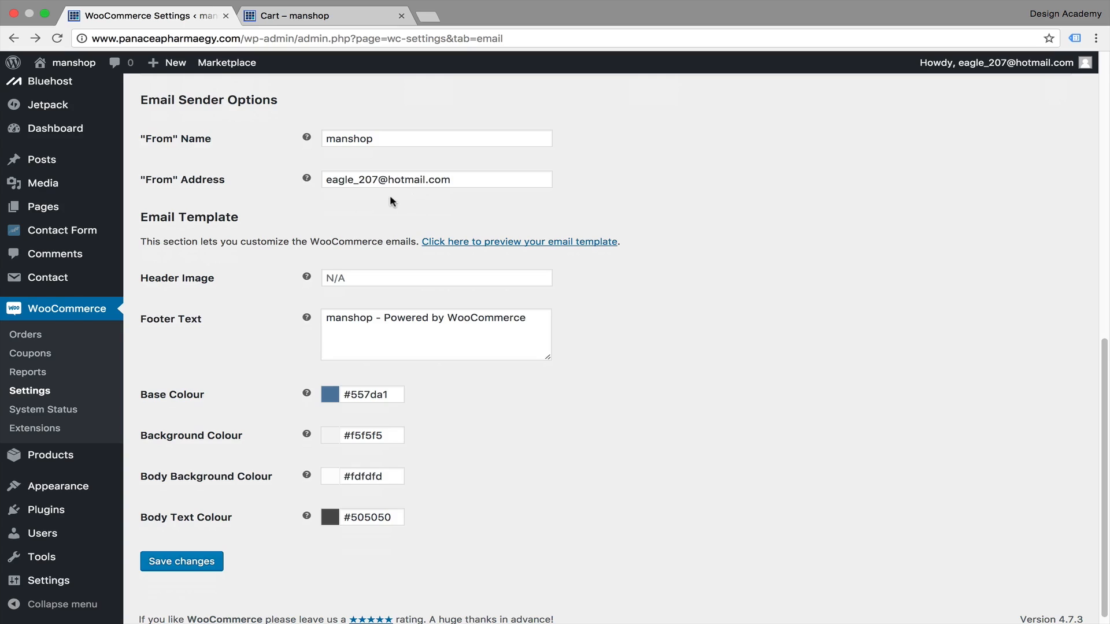
scroll(301, 223, "down", 1)
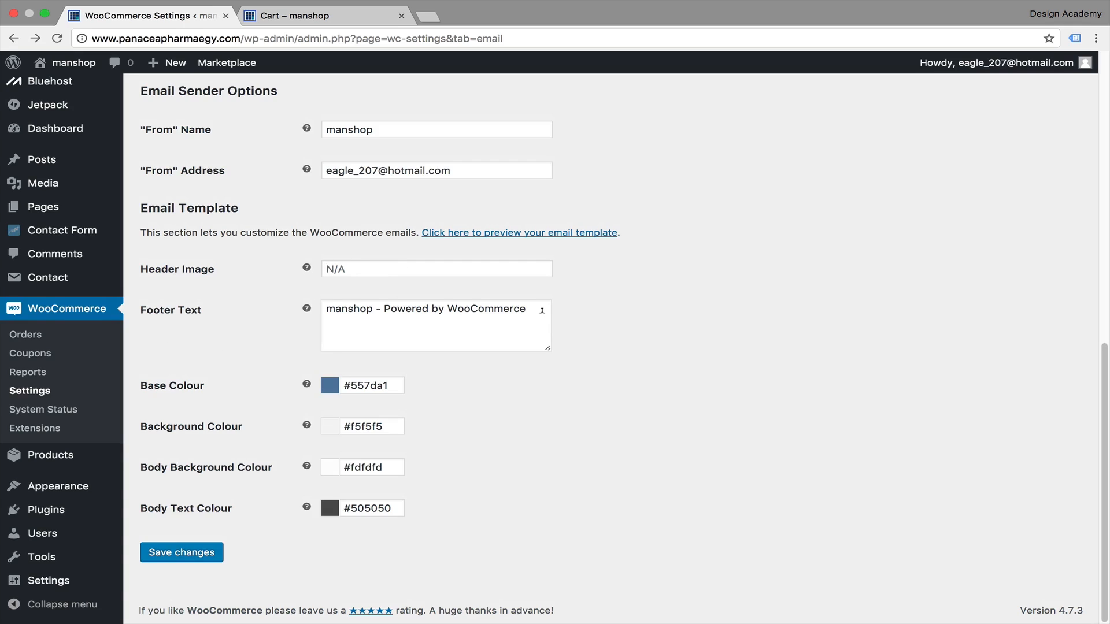
left_click_drag(542, 310, 375, 303)
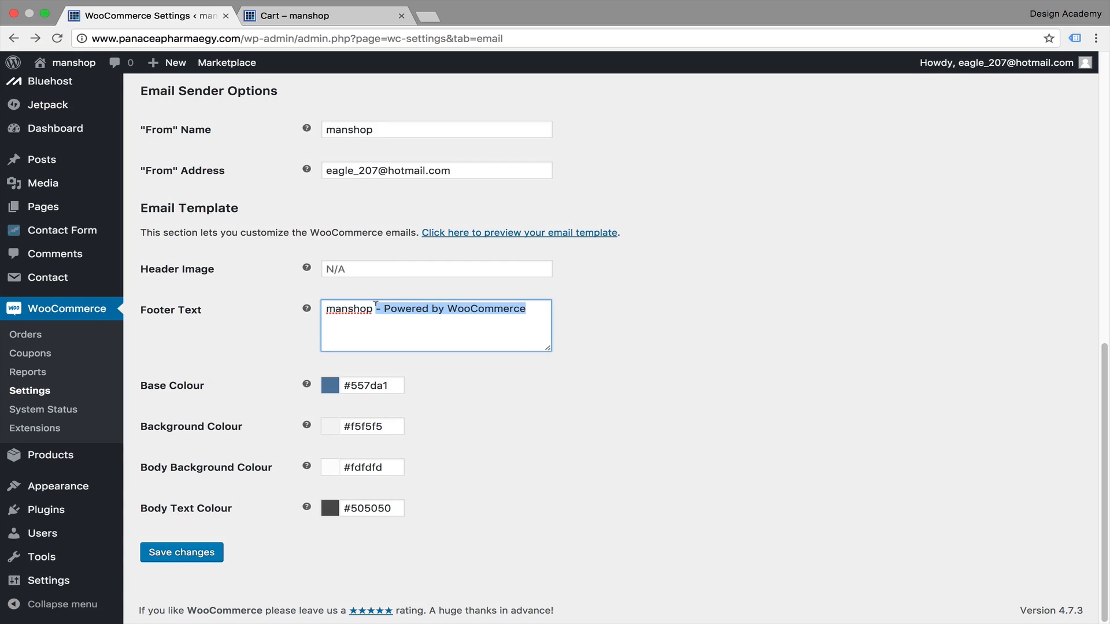
key("BackSpace")
type(".com")
left_click(325, 308)
type("www.")
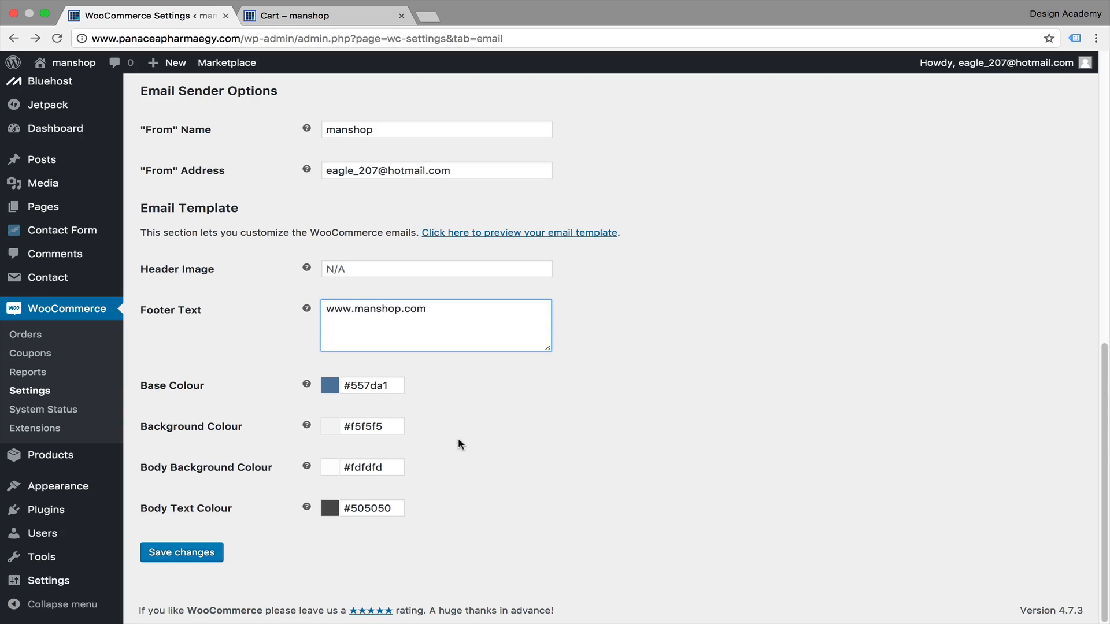
Open the email template preview in a new browser tab and view it.
left_click(332, 387)
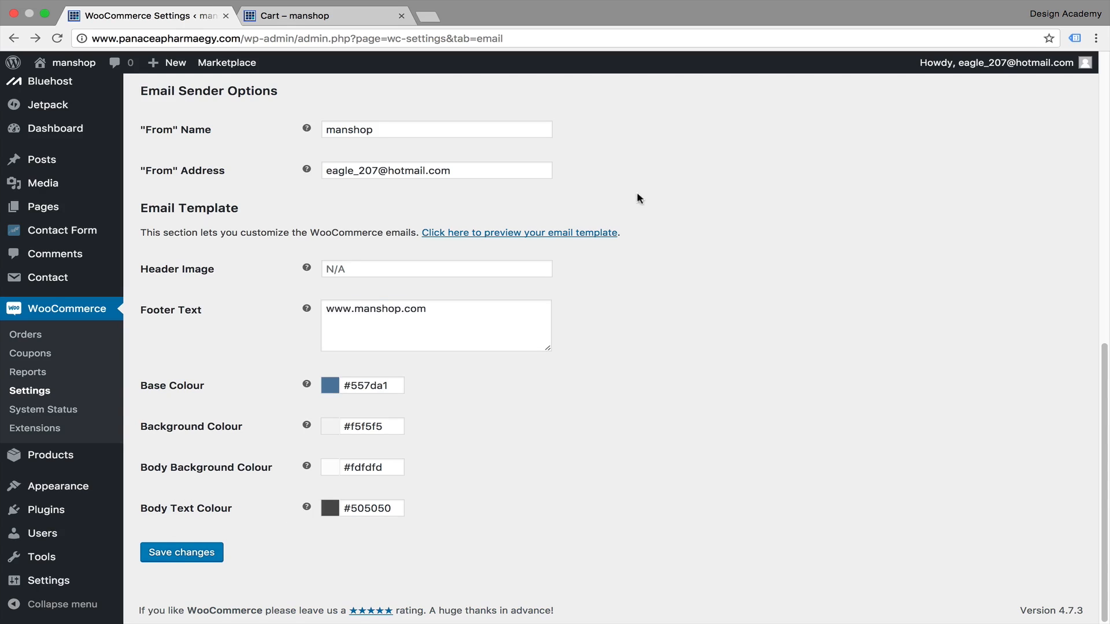
right_click(542, 237)
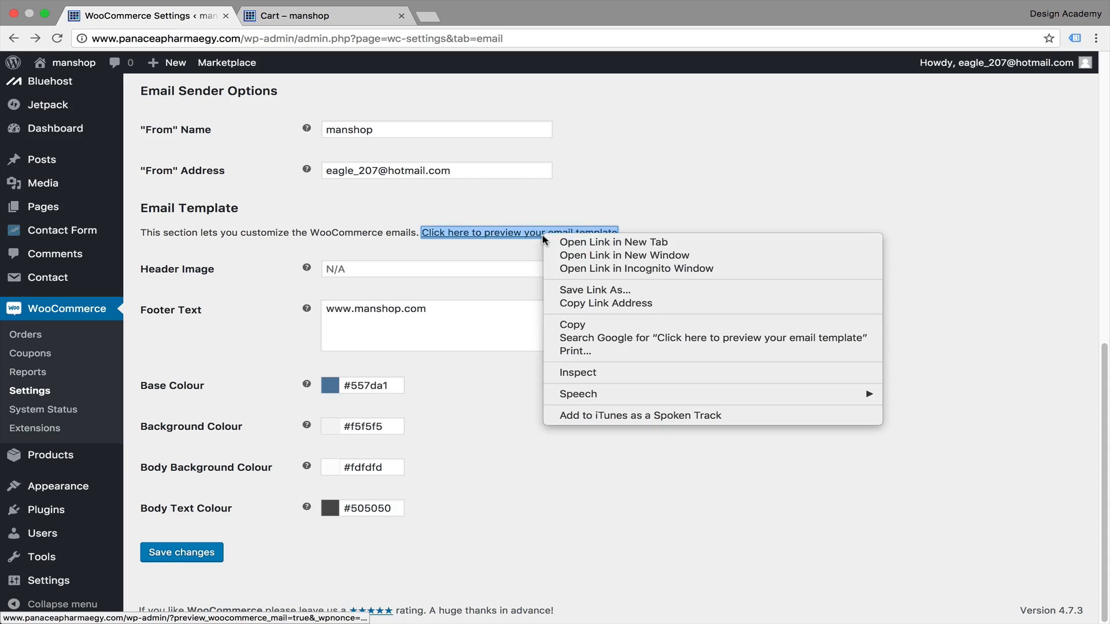
left_click(557, 240)
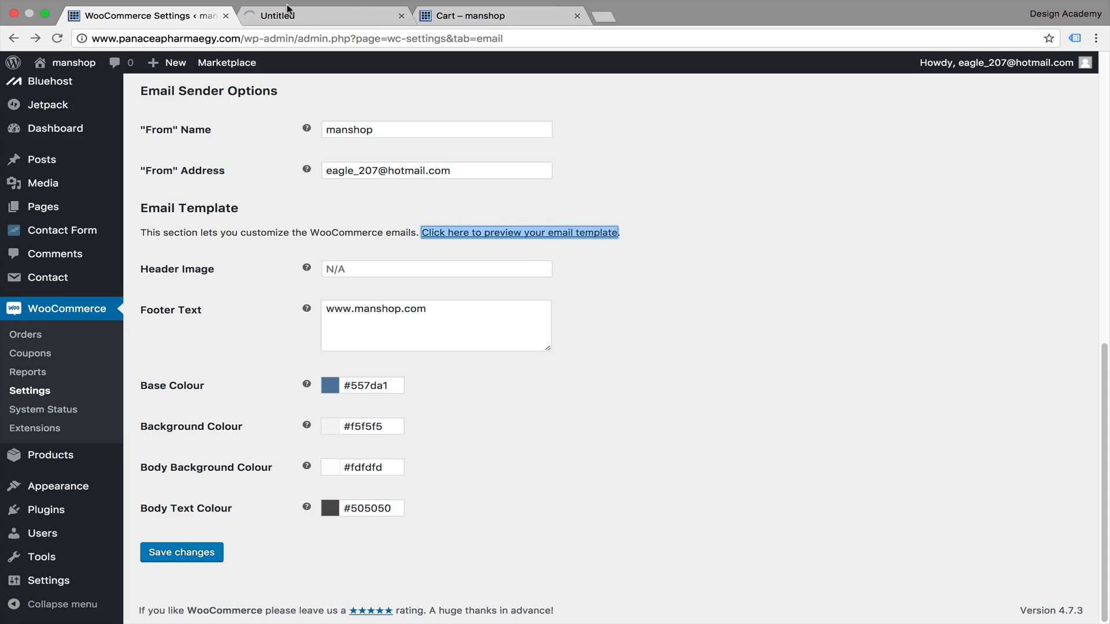
left_click(321, 21)
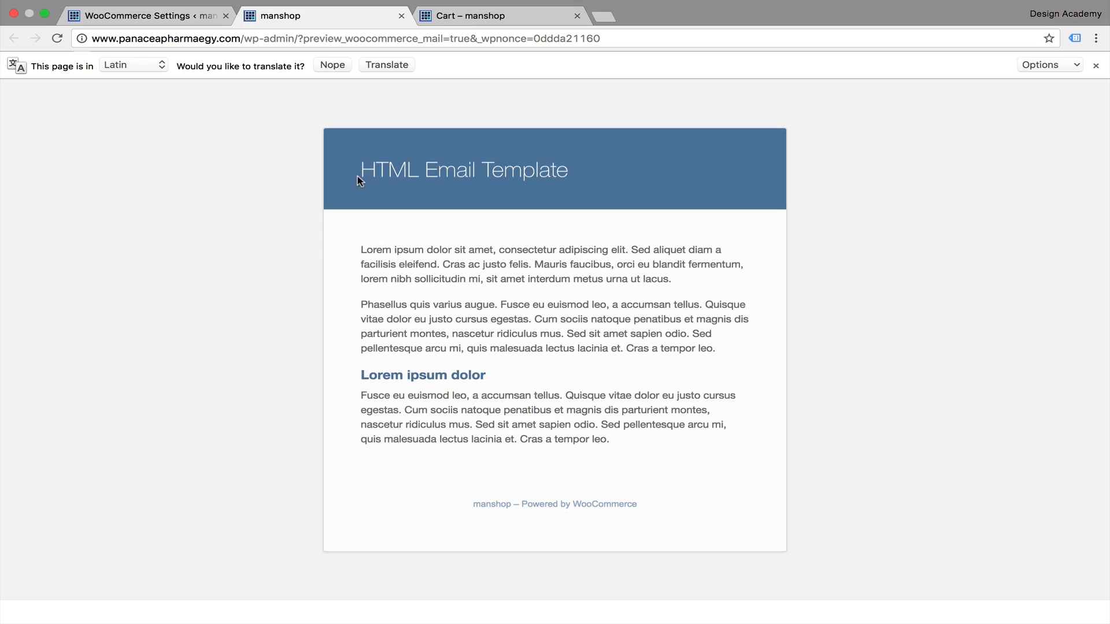
Return to the WooCommerce email settings and set the template's base colour to the turquoise #36c5d2.
left_click(161, 18)
left_click(355, 385)
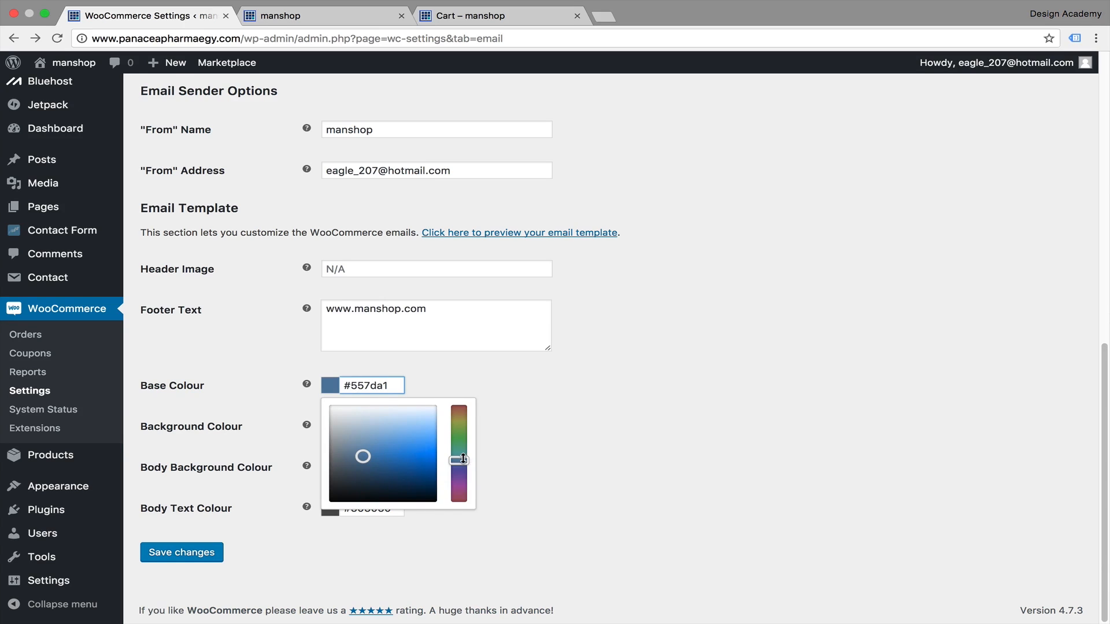
mouse_move(463, 459)
left_mouse_down()
mouse_move(466, 431)
mouse_move(468, 455)
left_mouse_up()
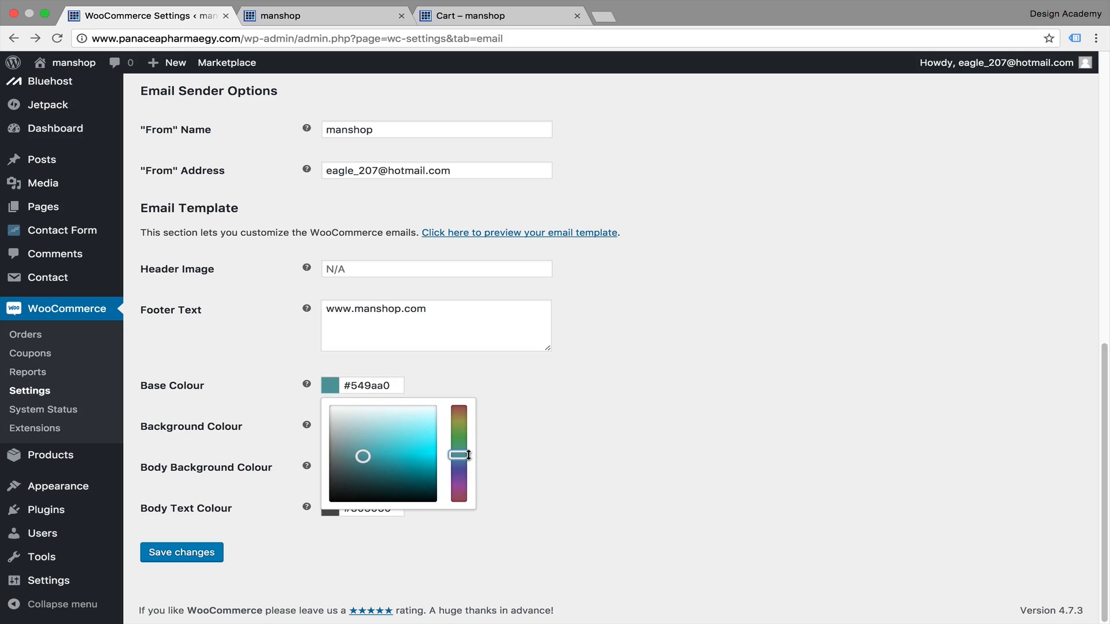
left_click(393, 451)
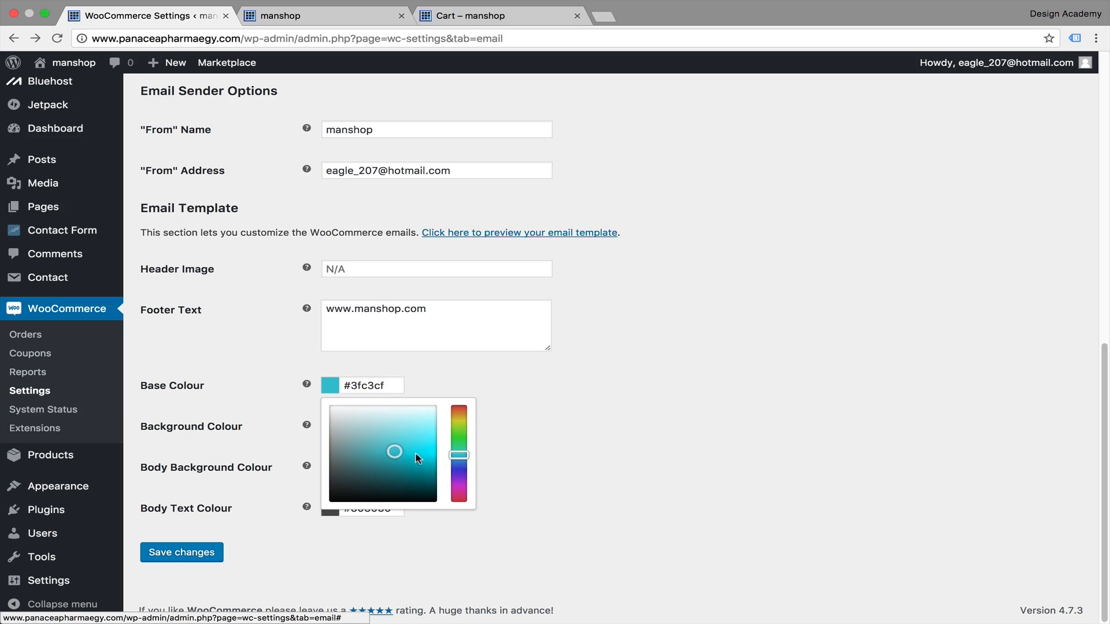
mouse_move(417, 458)
left_mouse_down()
mouse_move(385, 456)
mouse_move(398, 452)
left_mouse_up()
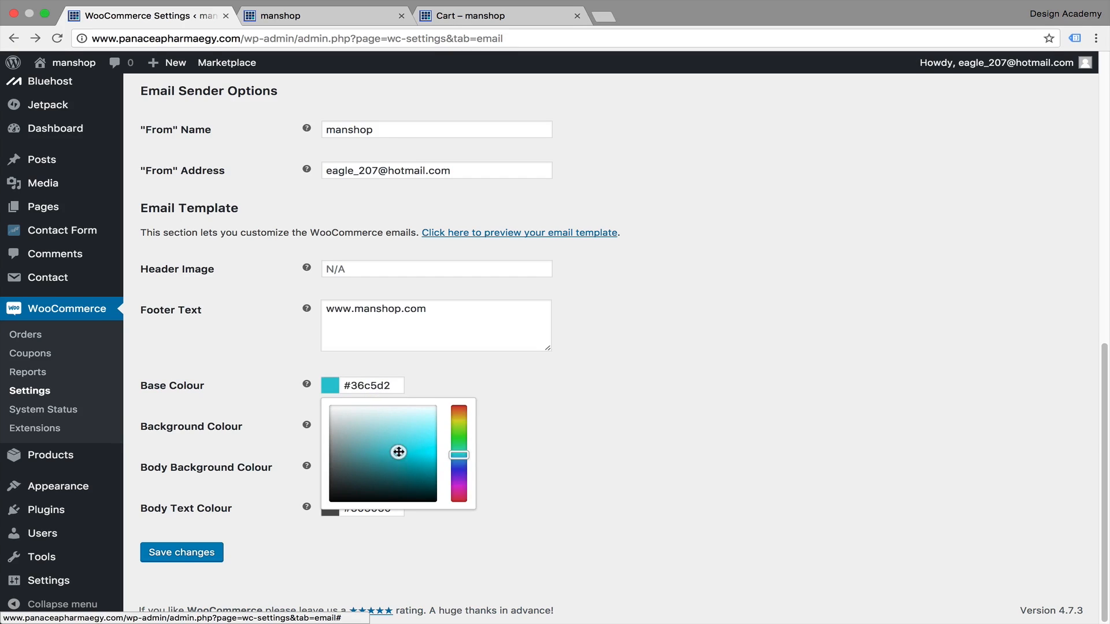
left_click(550, 407)
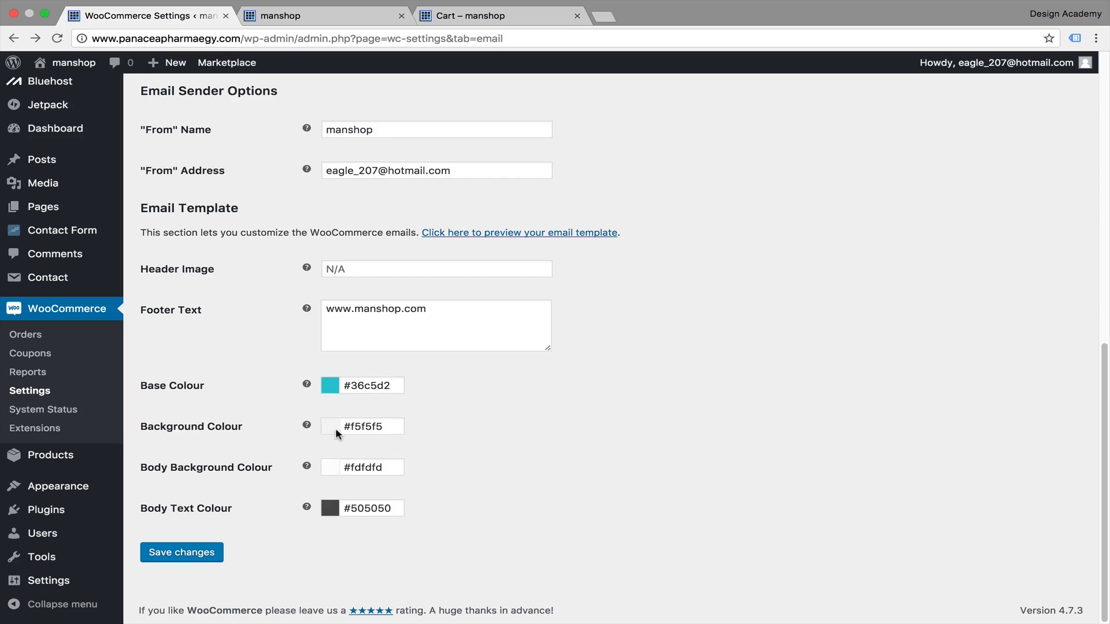
Switch to Photoshop and copy the hex code cfa101 of the logo's gold foreground colour, leaving the colour unchanged.
left_click(367, 426)
key("ctrl+Left")
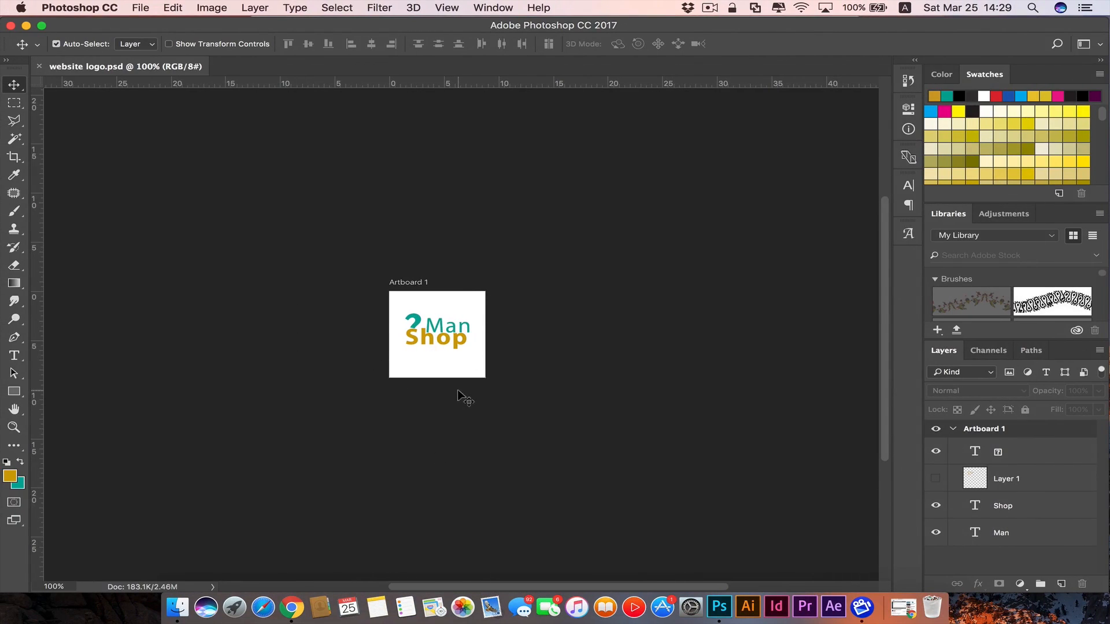
left_click(14, 475)
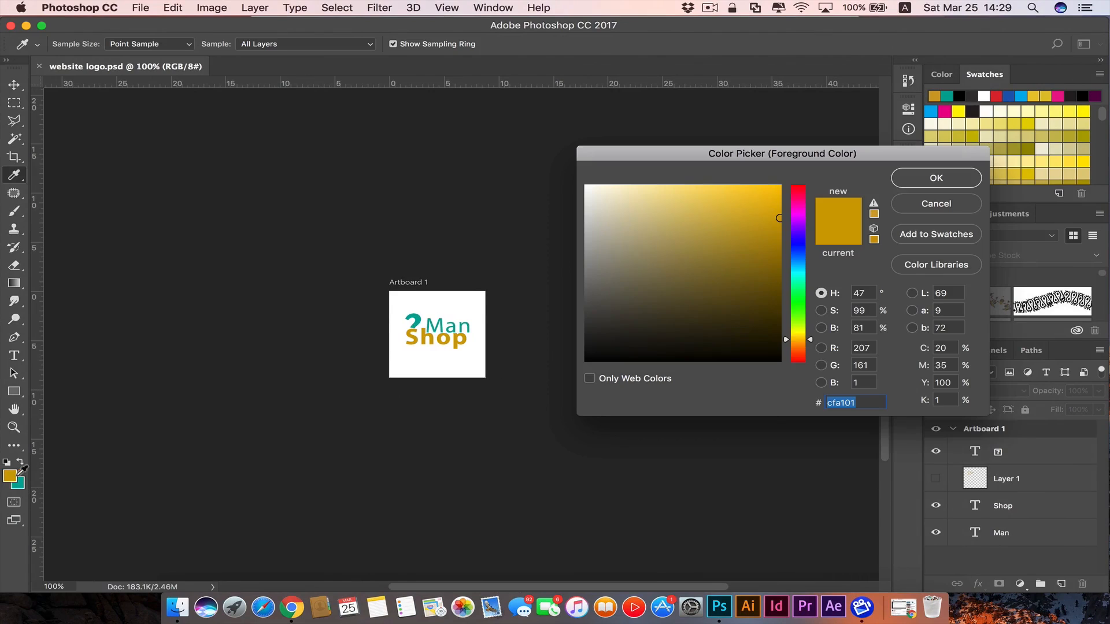
right_click(847, 396)
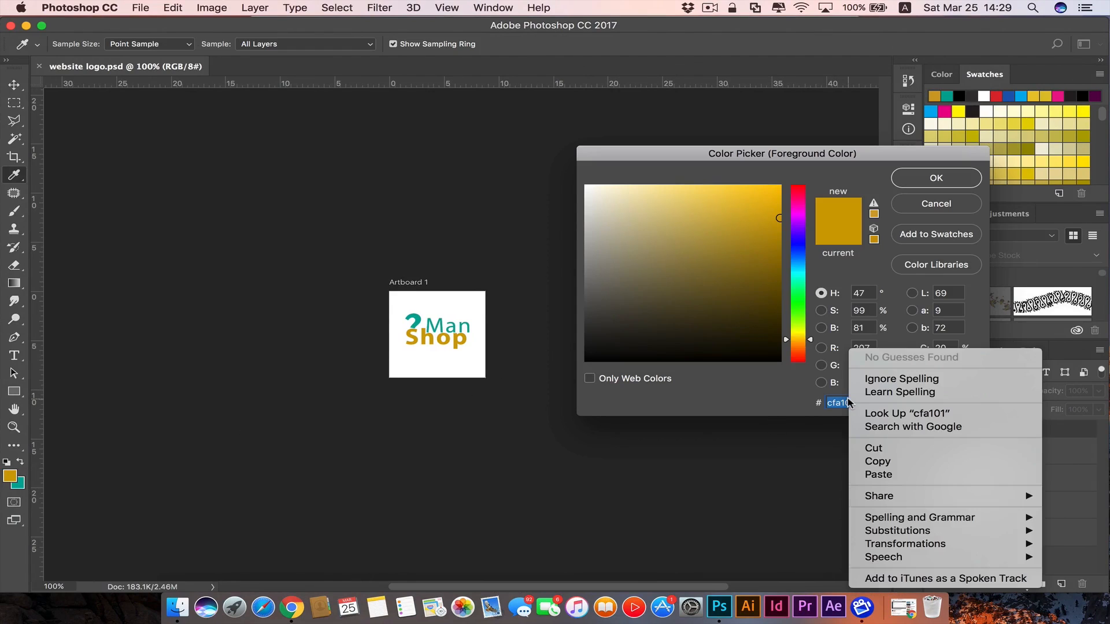
left_click(893, 461)
right_click(844, 400)
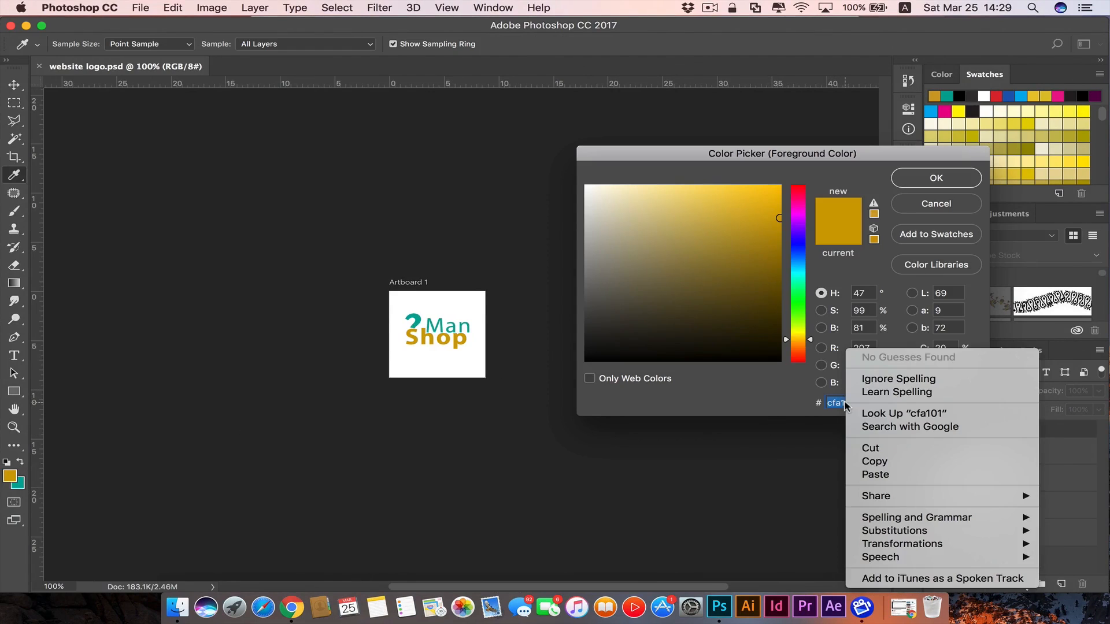
left_click(887, 470)
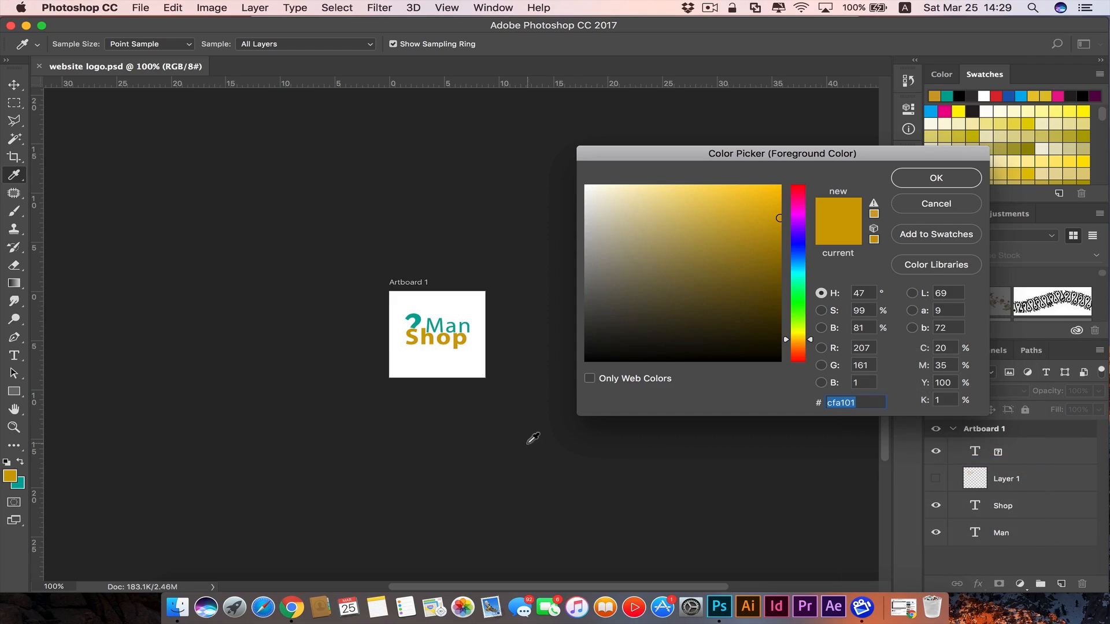
left_click(935, 204)
key("v")
key("ctrl+Right")
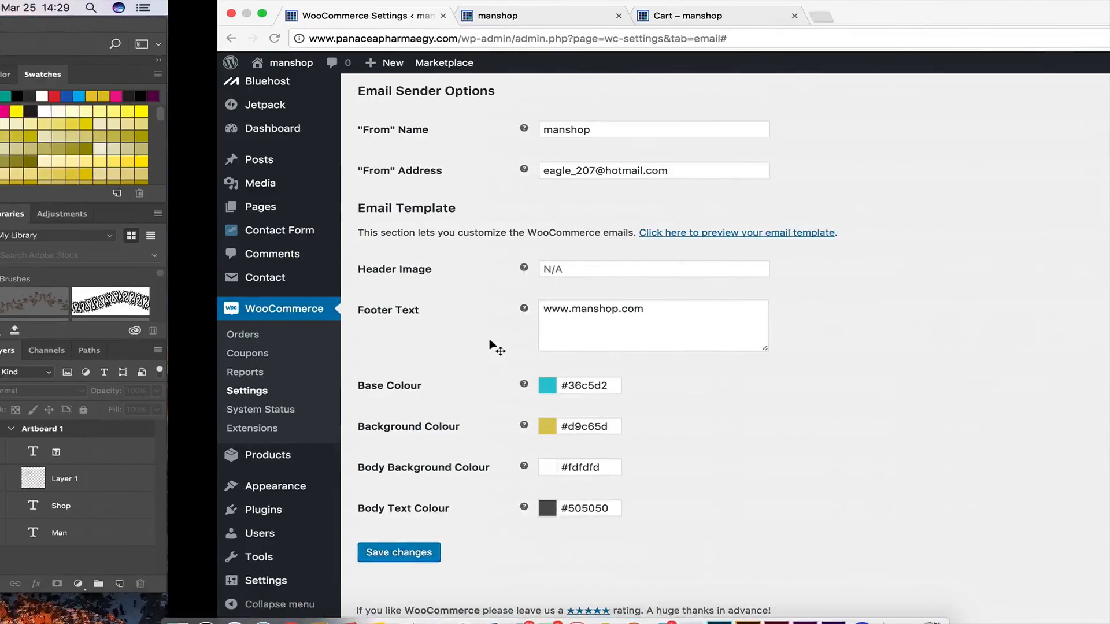
Replace the email template's background colour with the copied gold code #cfa101.
left_click(380, 426)
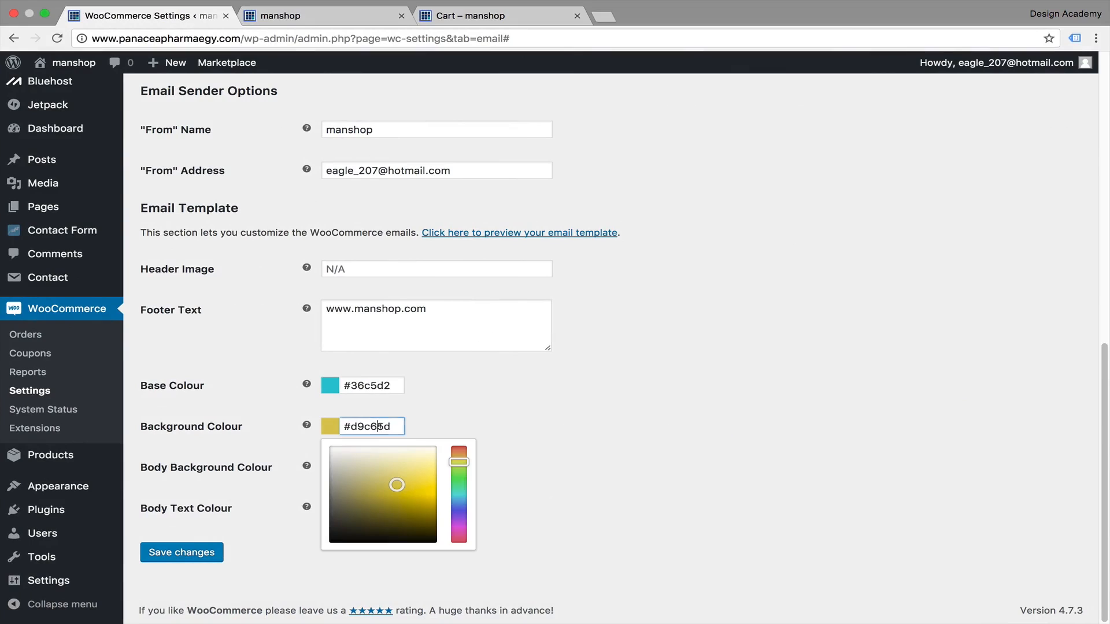
key("super+a")
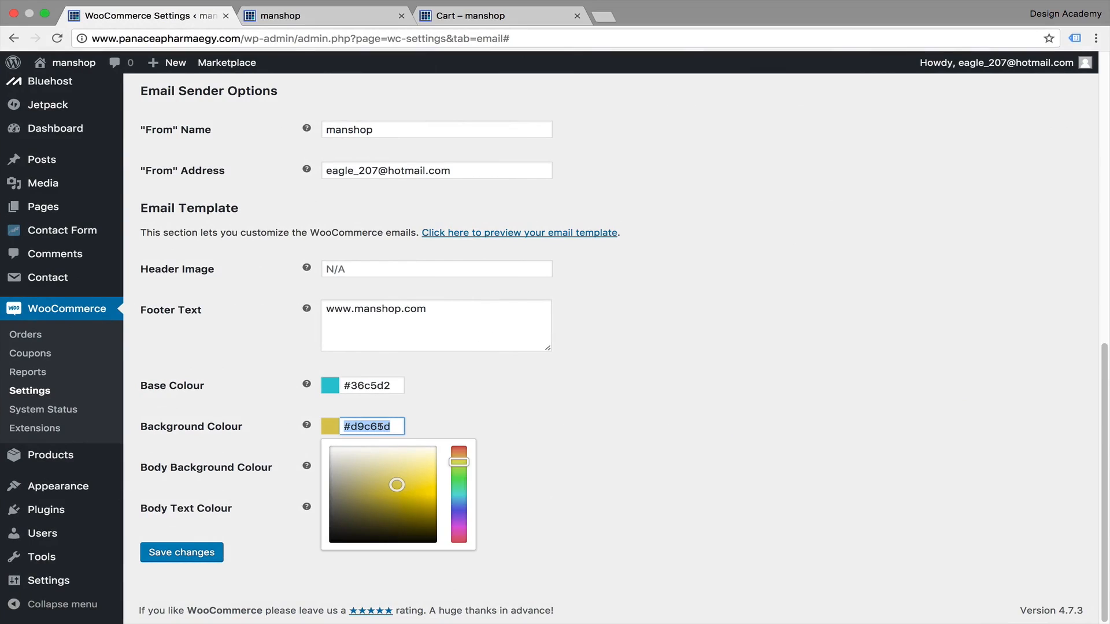
key("super+v")
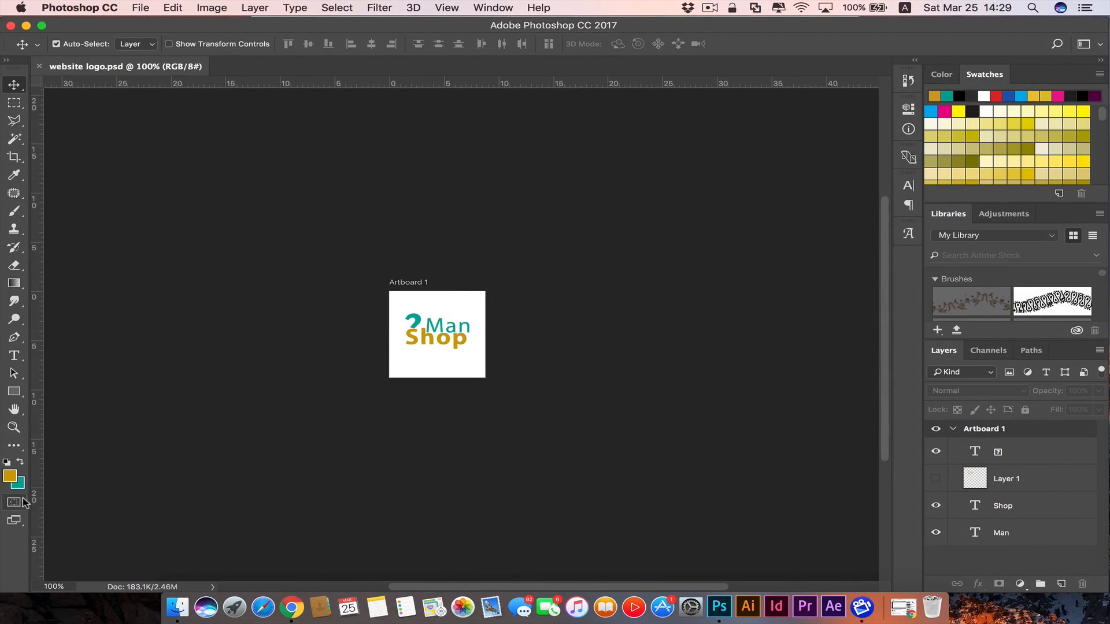
Take the teal background colour code from Photoshop, set the email template's base colour to #00a998 and save the changes.
left_click(20, 484)
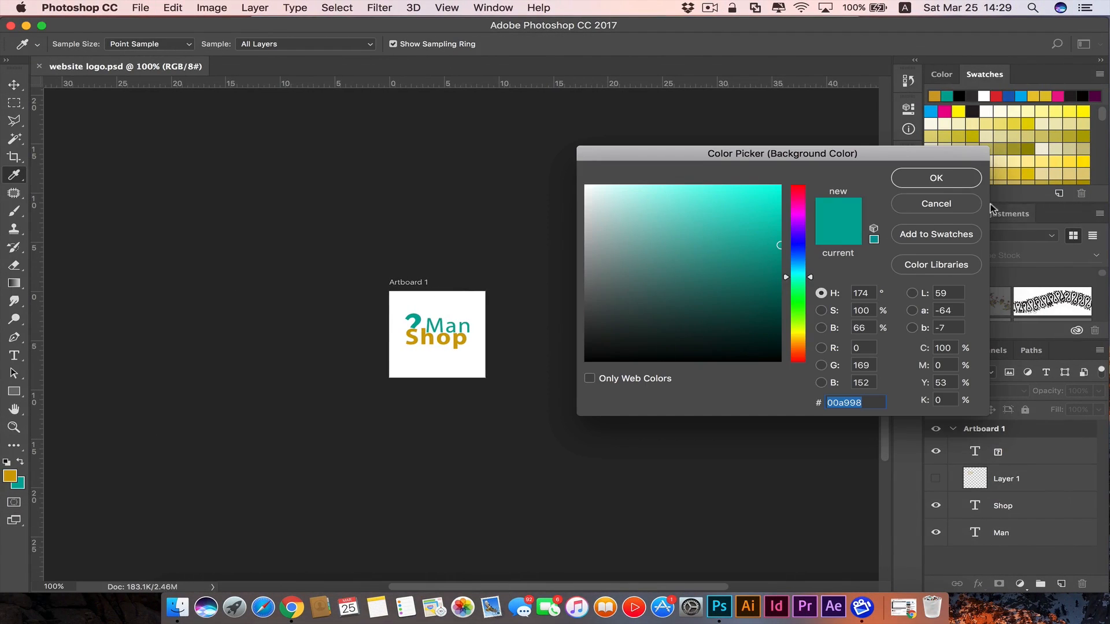
left_click(966, 207)
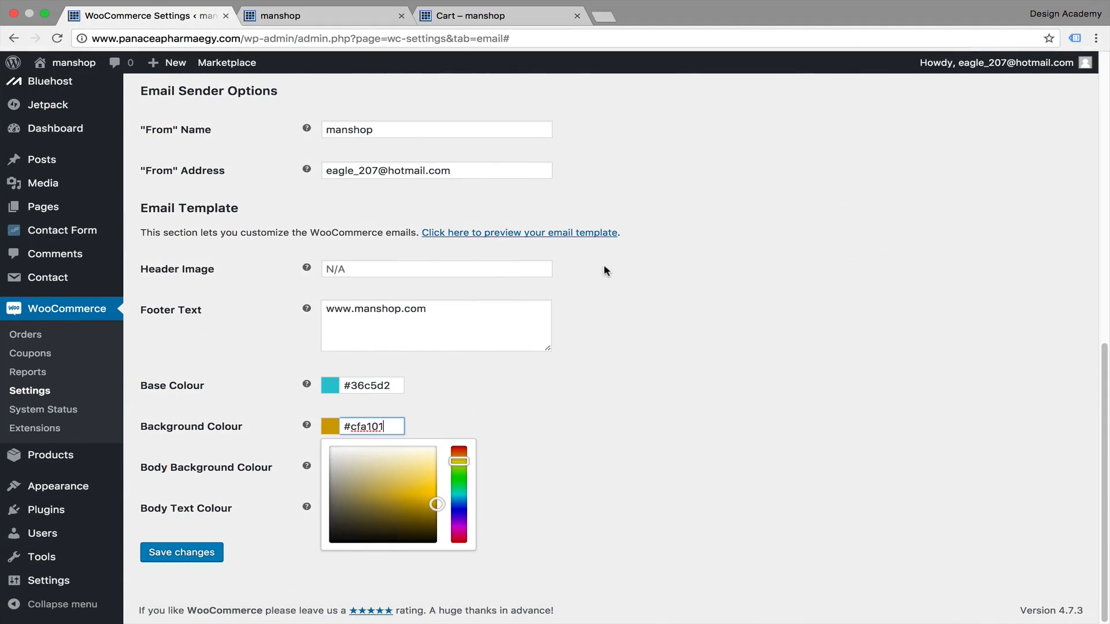
left_click(354, 384)
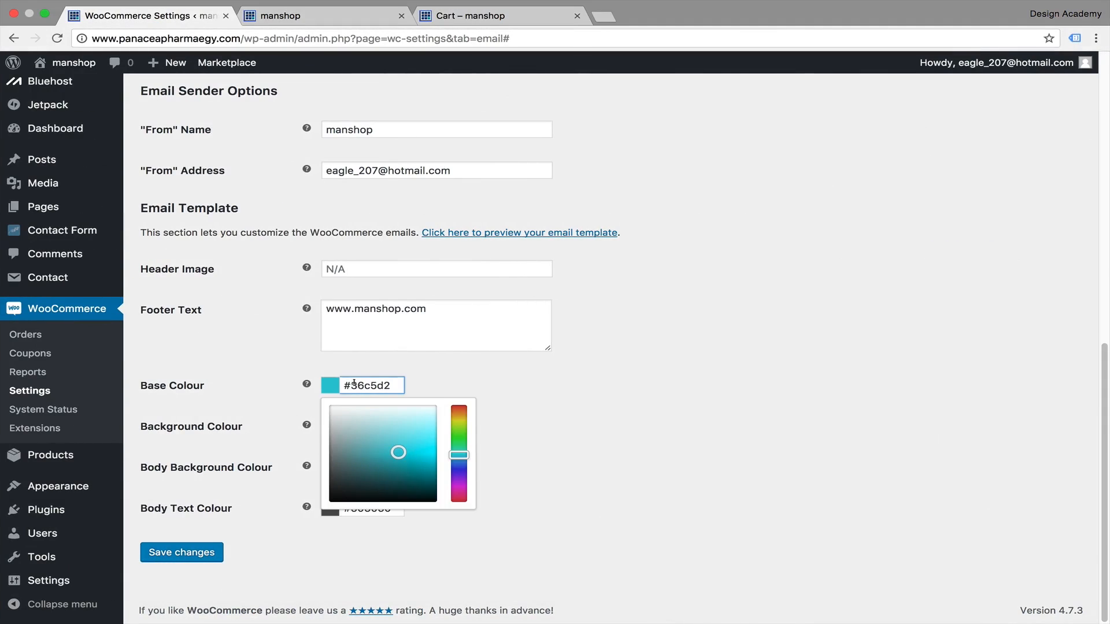
key("super+a")
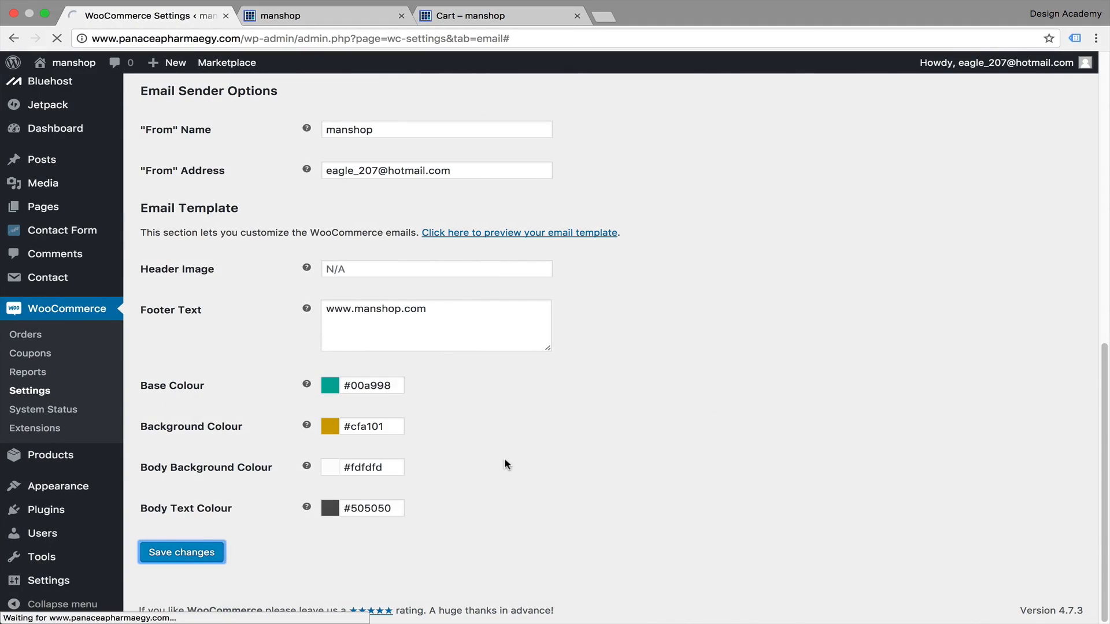
Open the email template preview in a new browser tab, close the outdated preview tab and view the new one.
scroll(504, 460, "down", 10)
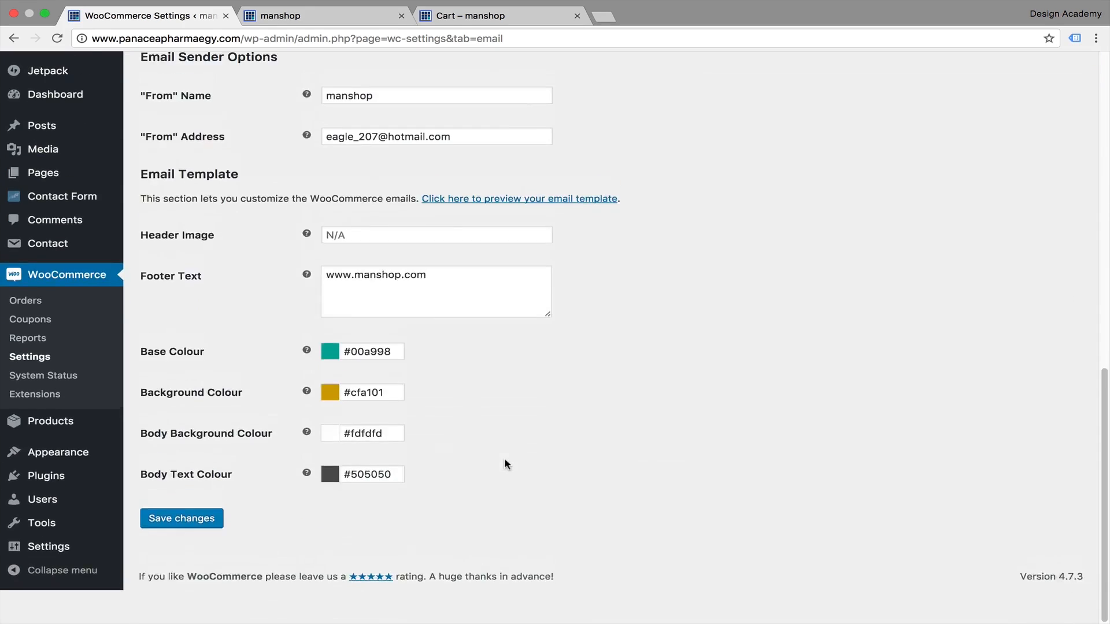
right_click(492, 233)
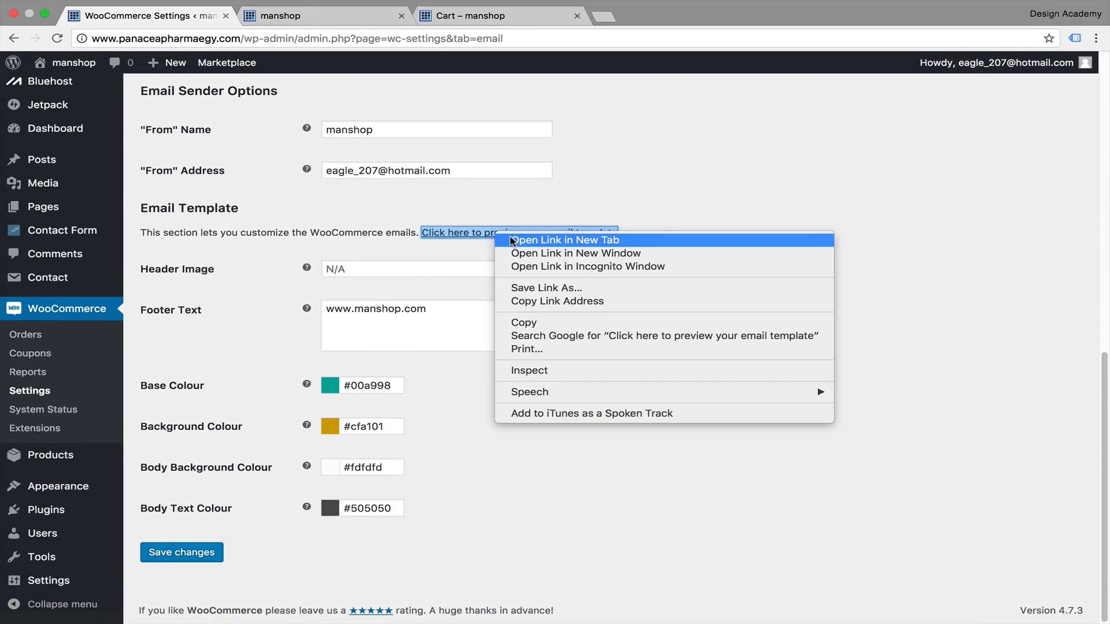
left_click(520, 240)
left_click(576, 16)
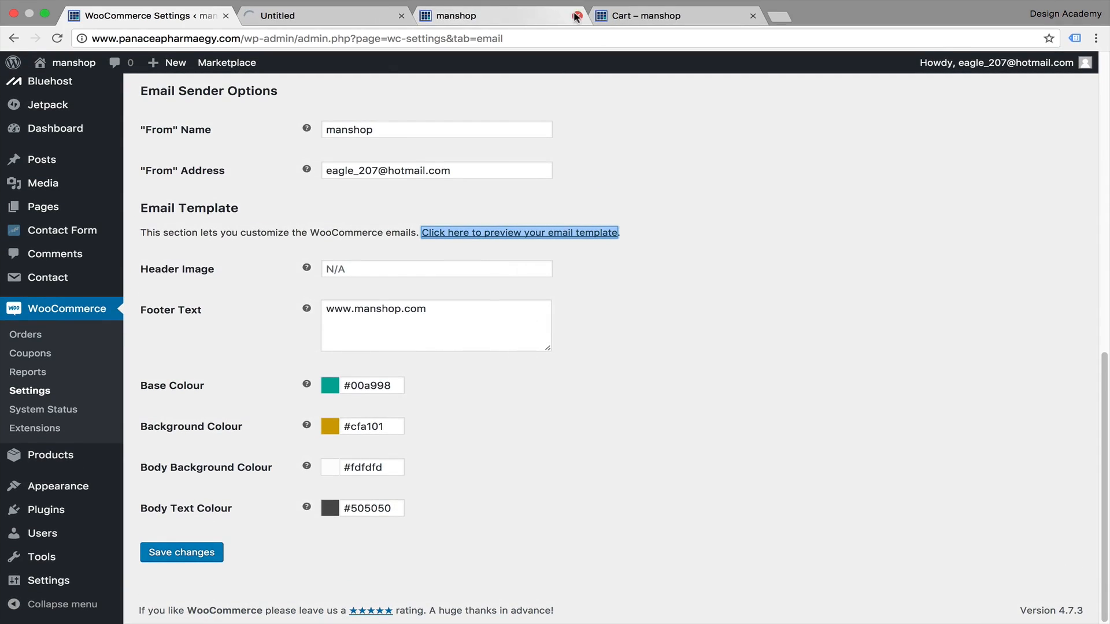
left_click(319, 18)
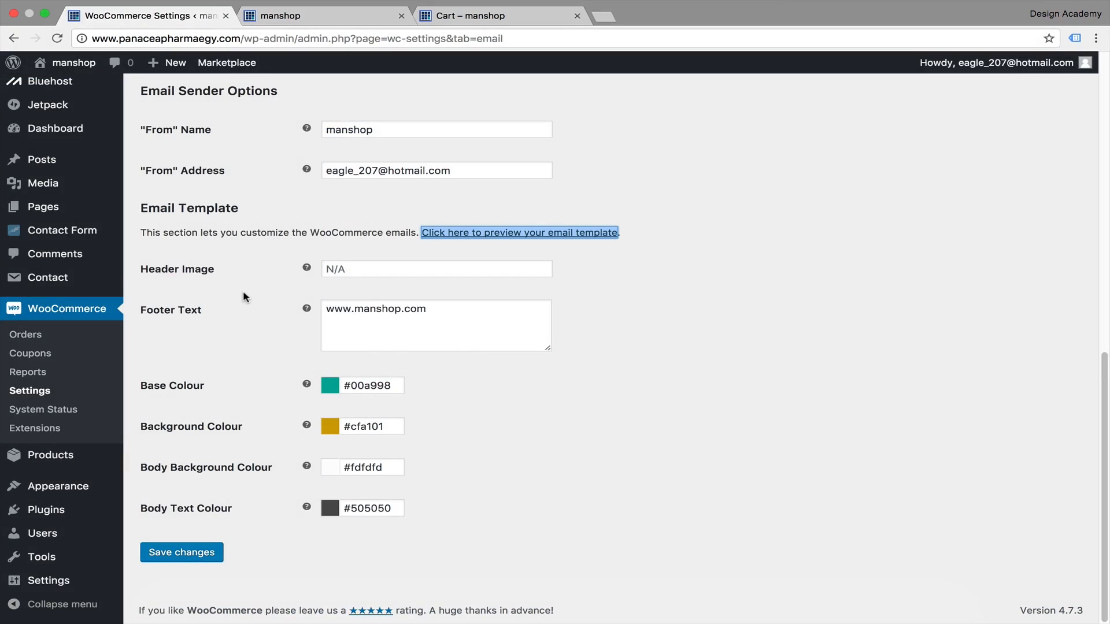
Open the page for adding new media in a separate tab and upload the file website logo.png.
mouse_move(68, 186)
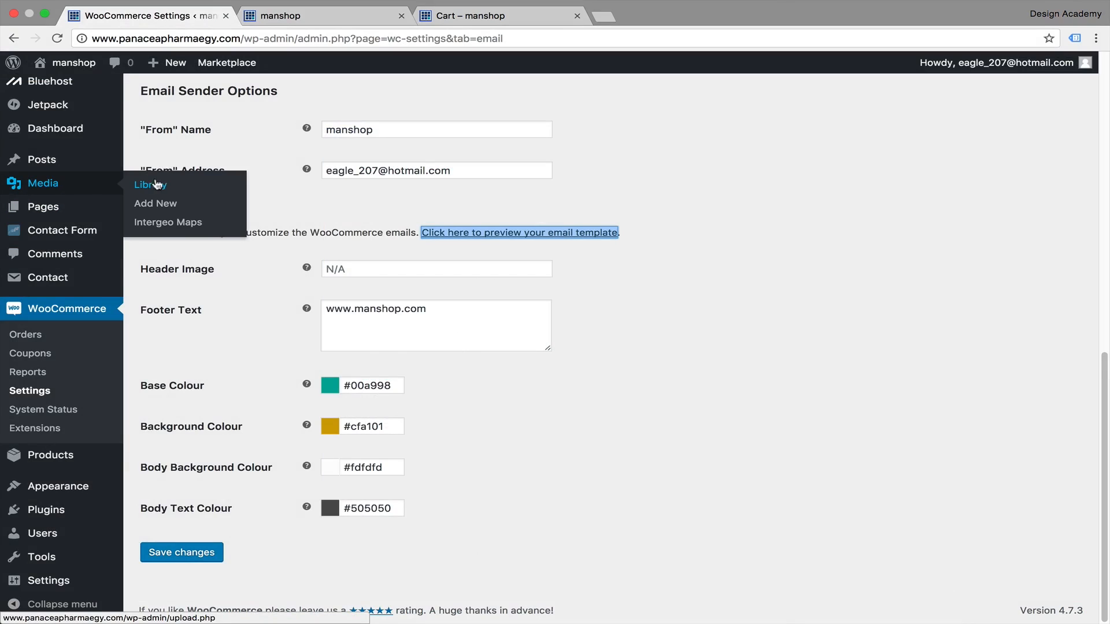
right_click(161, 207)
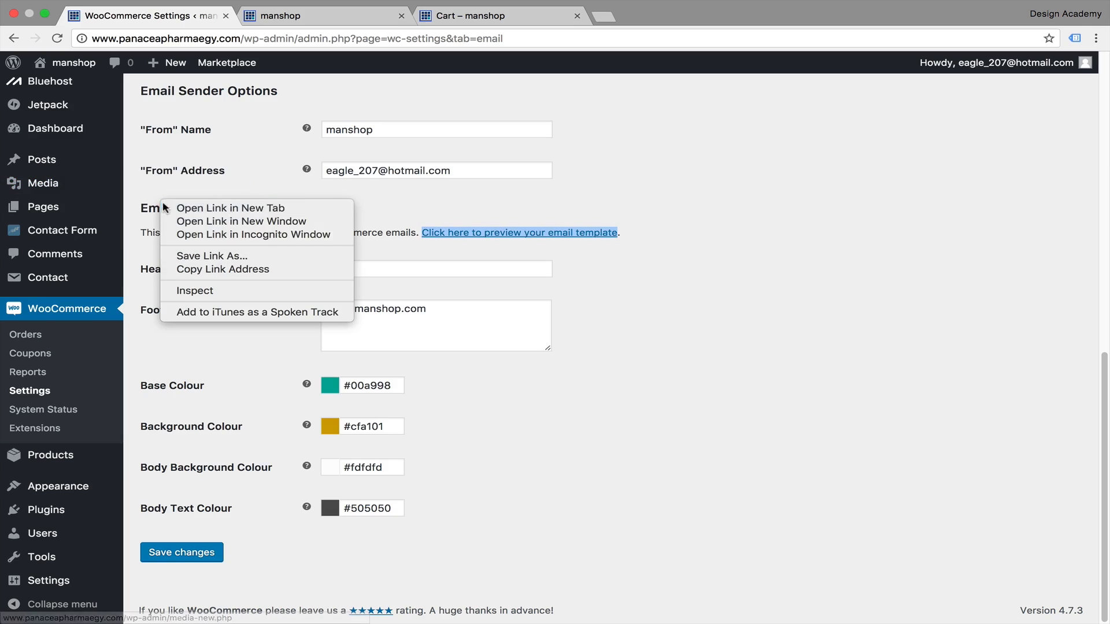
left_click(191, 210)
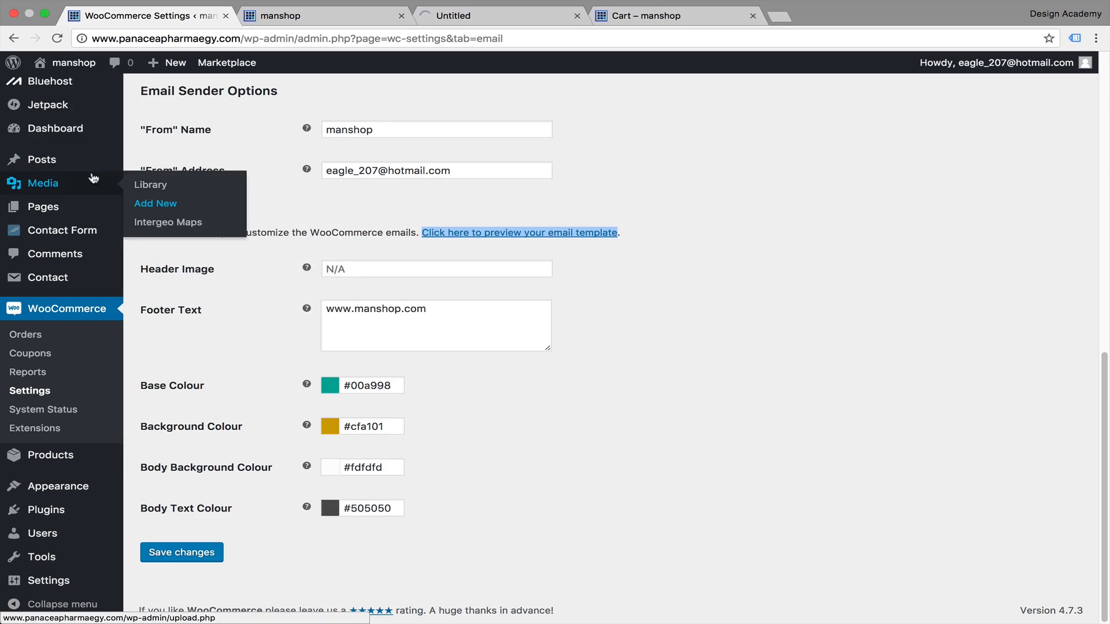
left_click(467, 16)
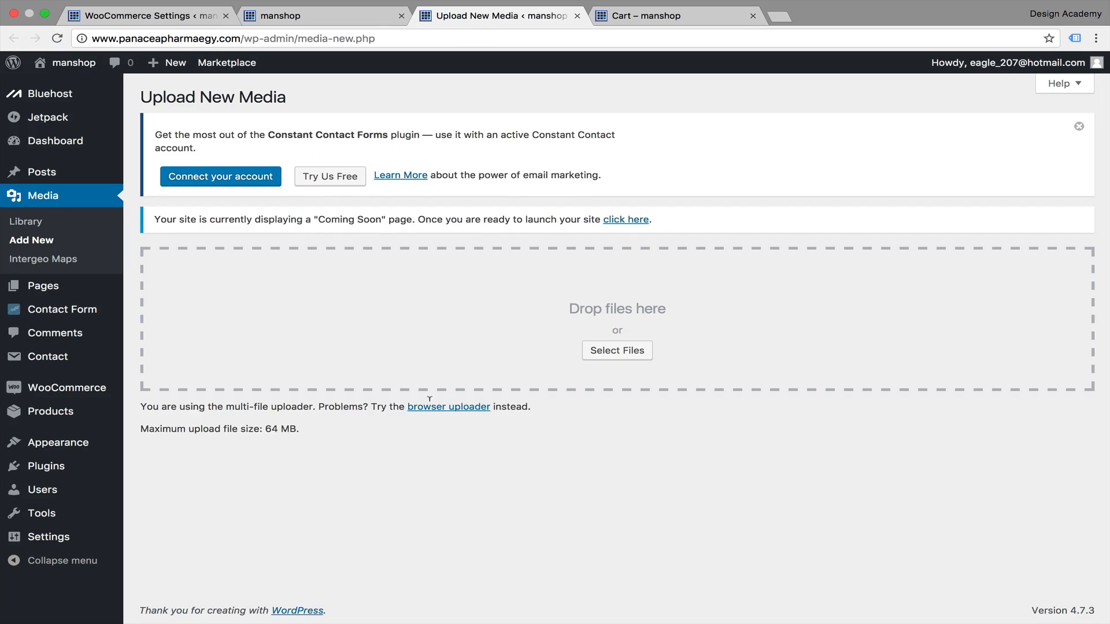
left_click(638, 351)
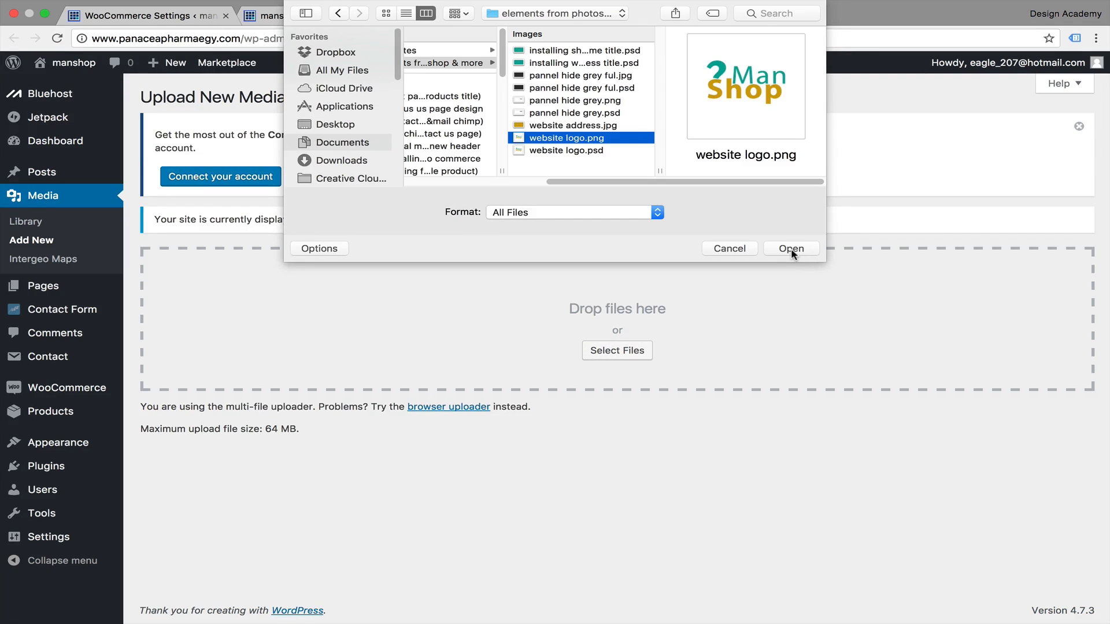
left_click(790, 249)
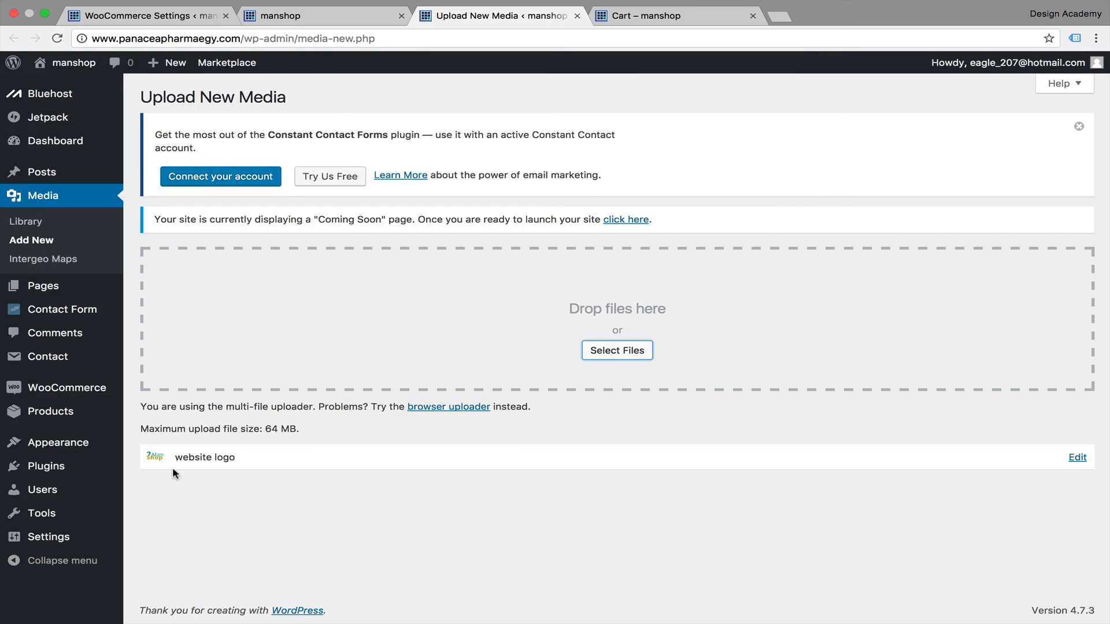
Open the uploaded website logo for editing and copy its file URL.
left_click(1078, 457)
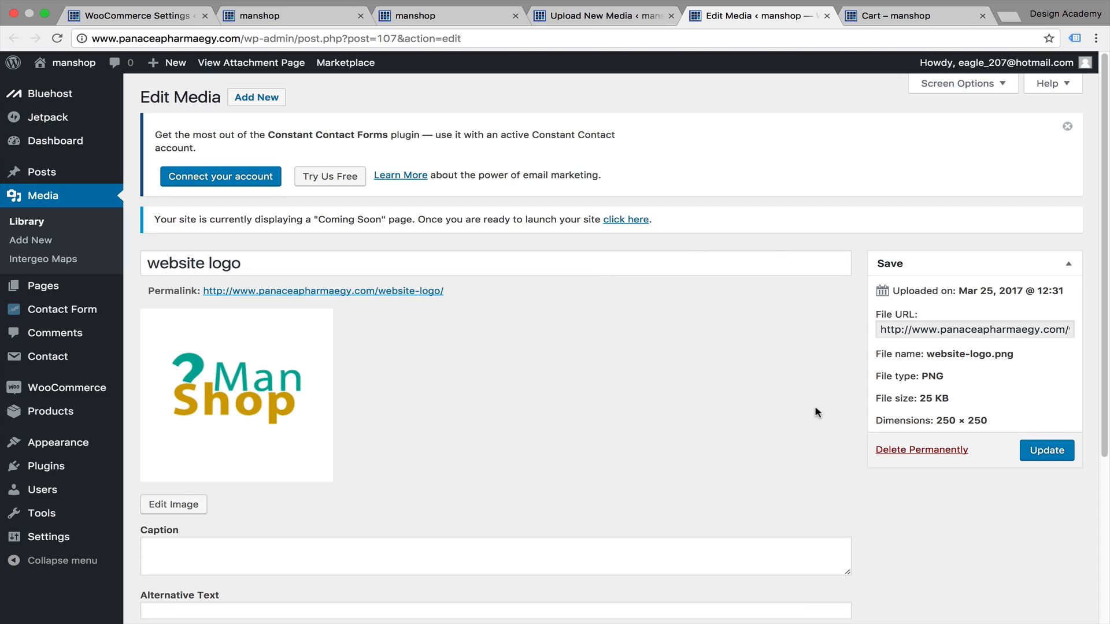
scroll(692, 457, "down", 2)
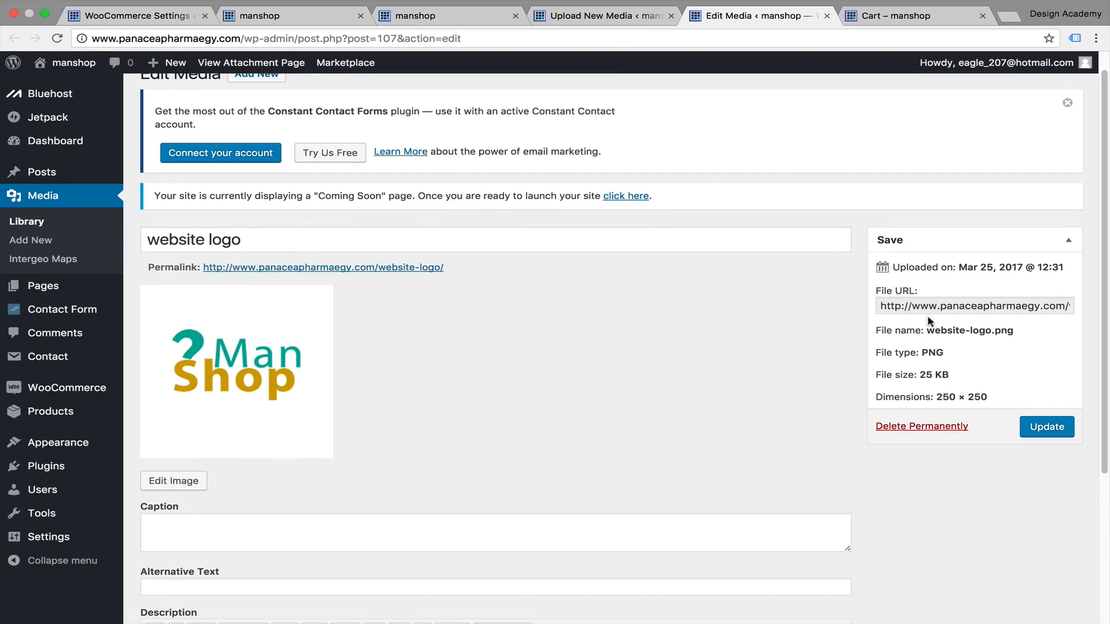
left_click(934, 302)
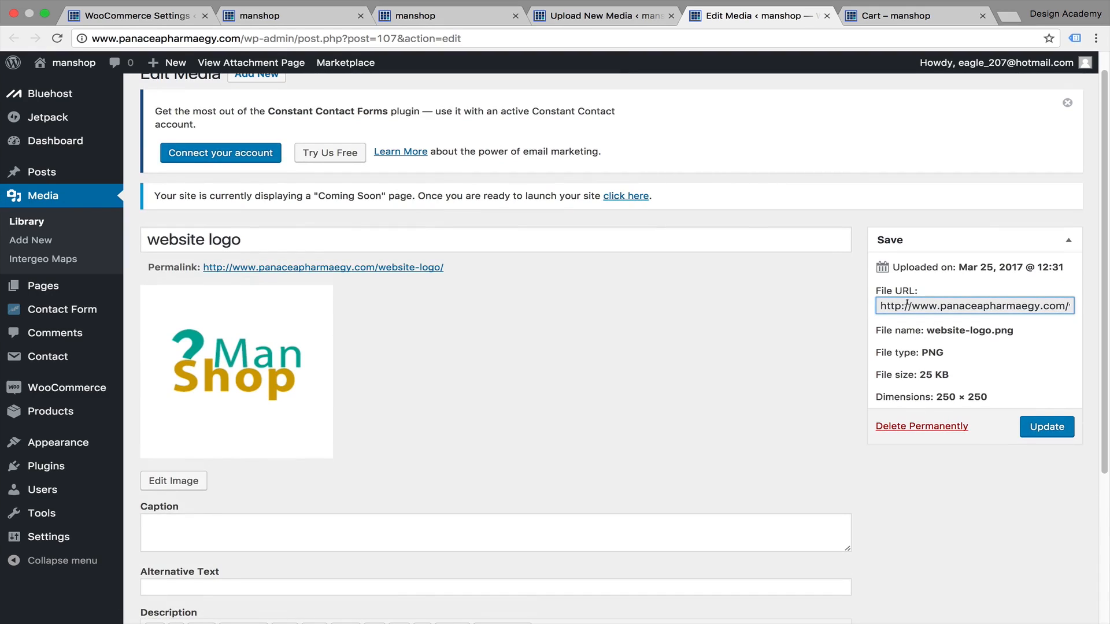
key("super+a")
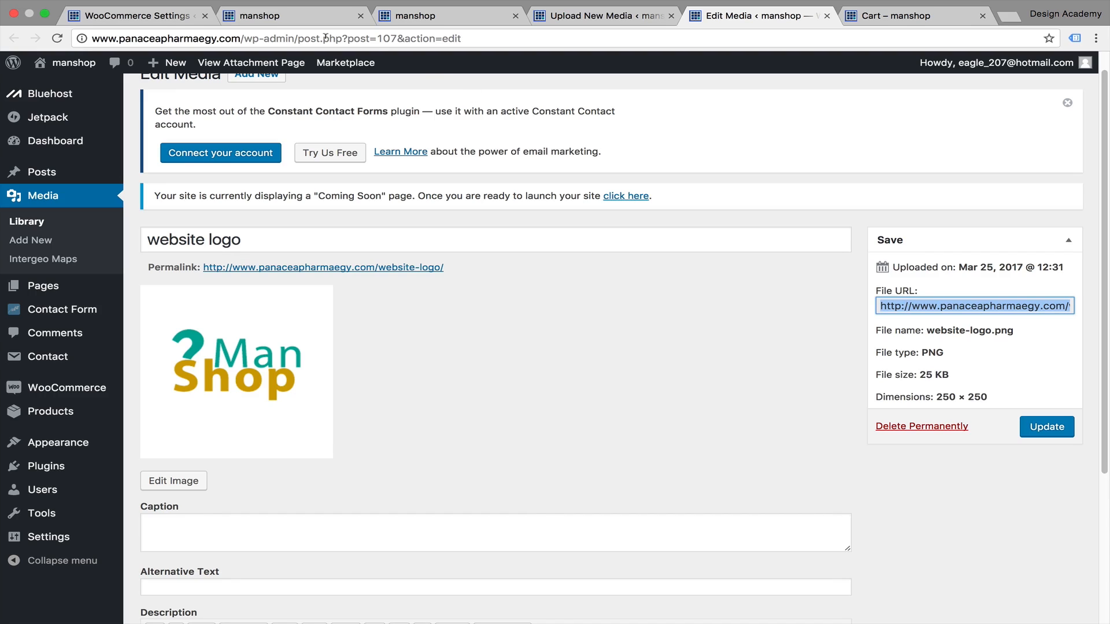
Return to the email settings, paste the URL of website-logo.png as the header image and save the changes.
left_click(133, 15)
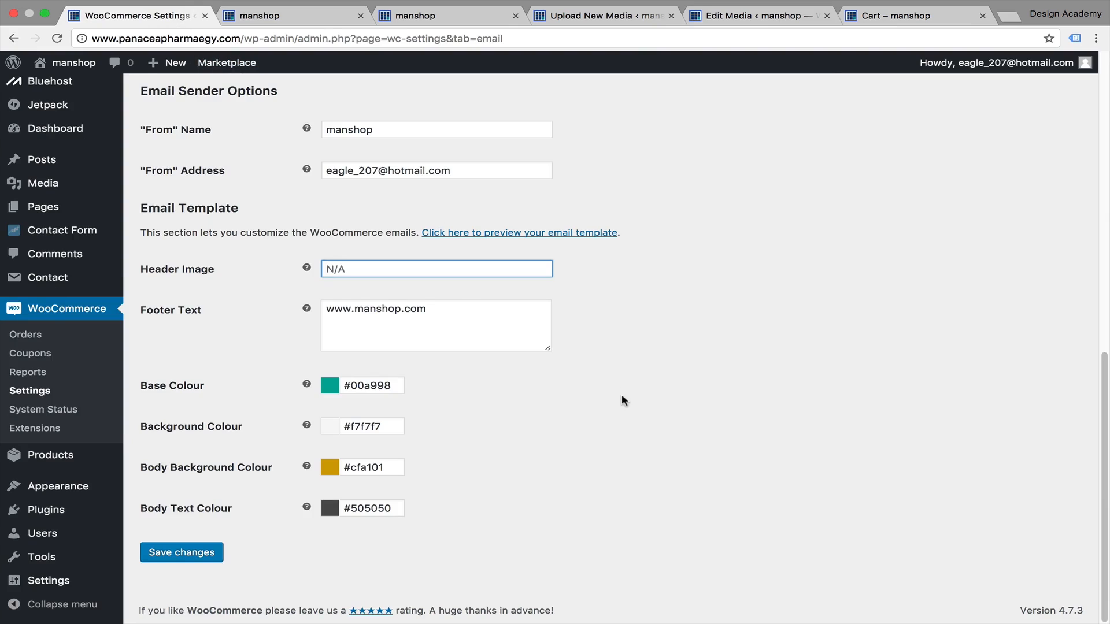
left_click(415, 267)
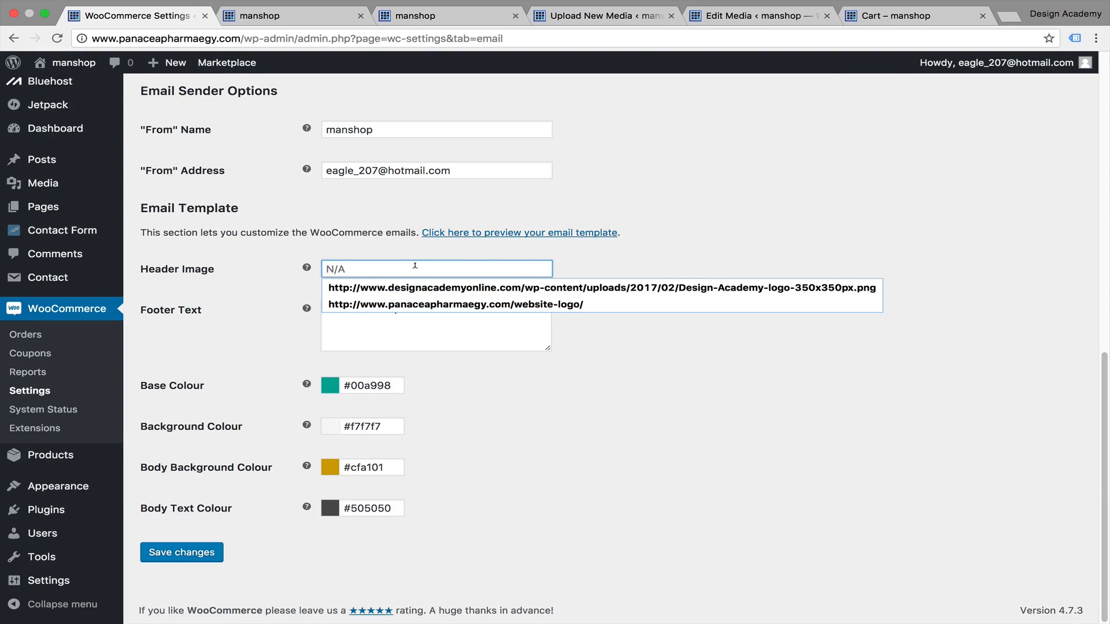
key("super+v")
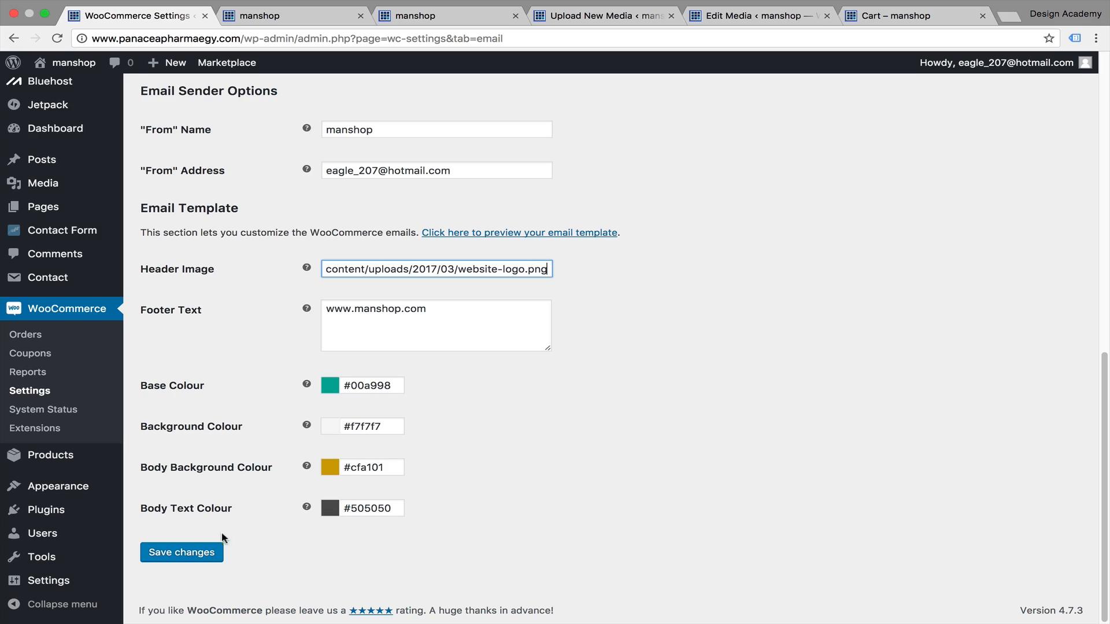
left_click(209, 557)
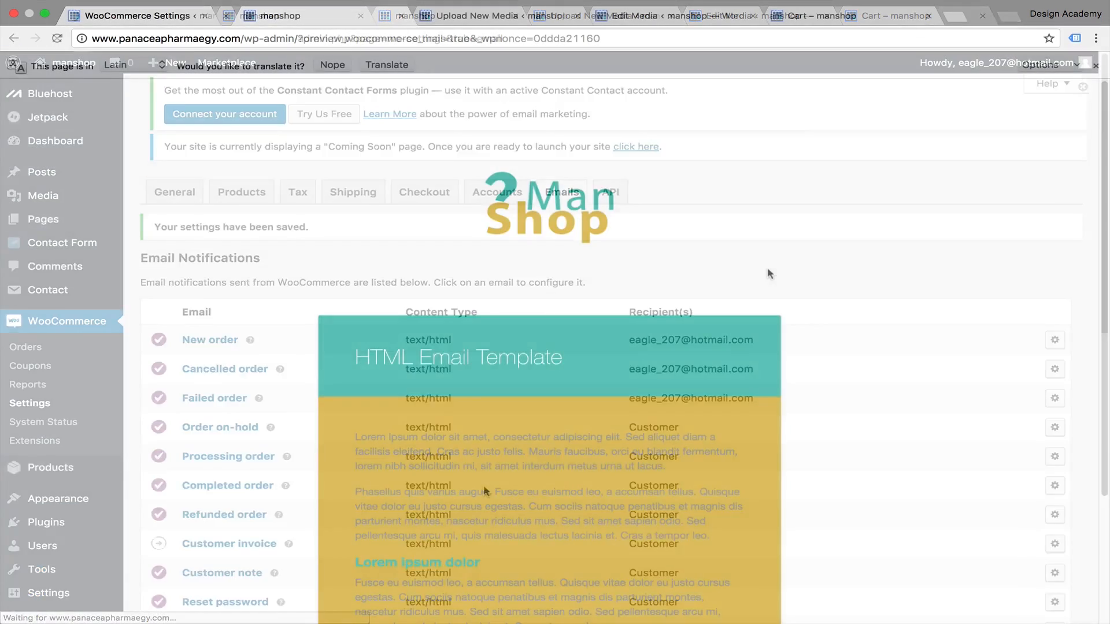
Look over the email template preview with the header logo and return to the email settings.
scroll(768, 268, "down", 3)
scroll(767, 272, "up", 5)
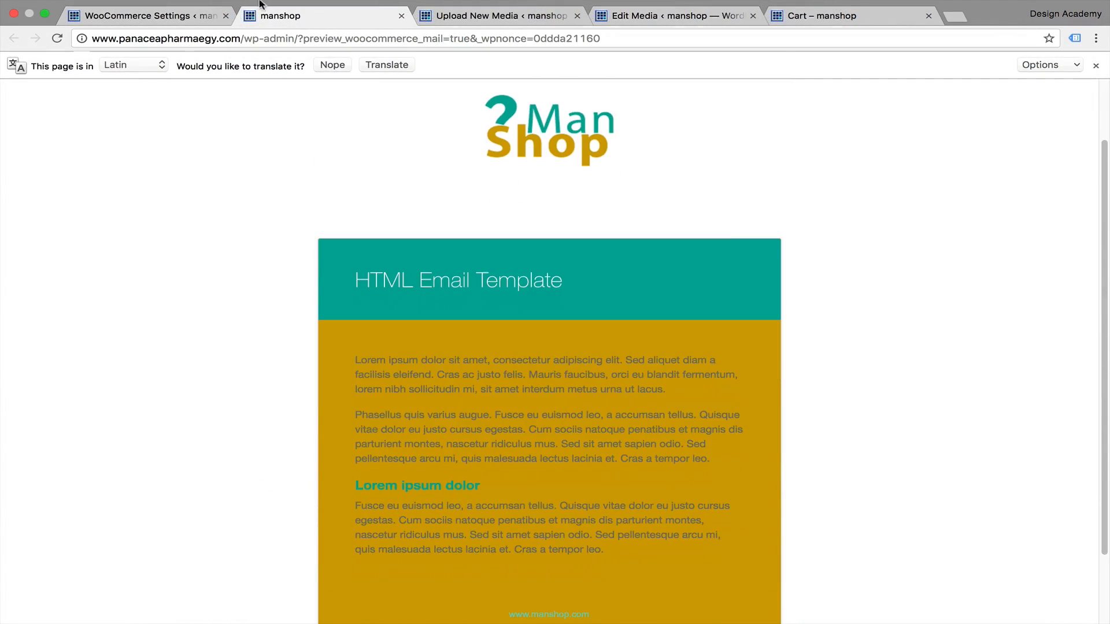
left_click(208, 17)
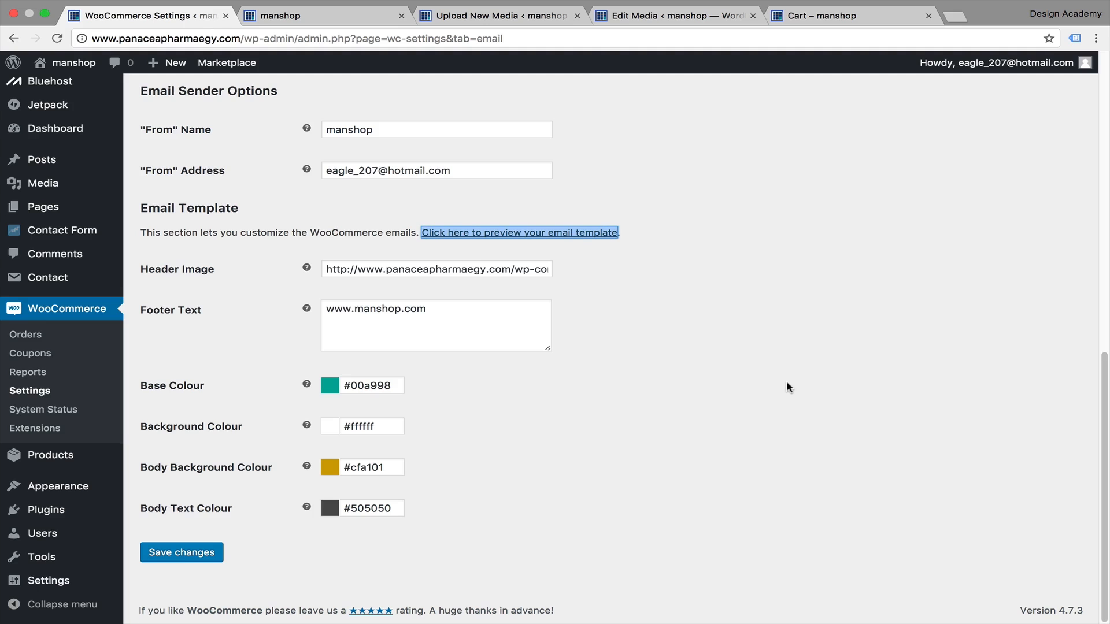
Switch to Photoshop and check the image size of website logo.psd.
key("ctrl+Left")
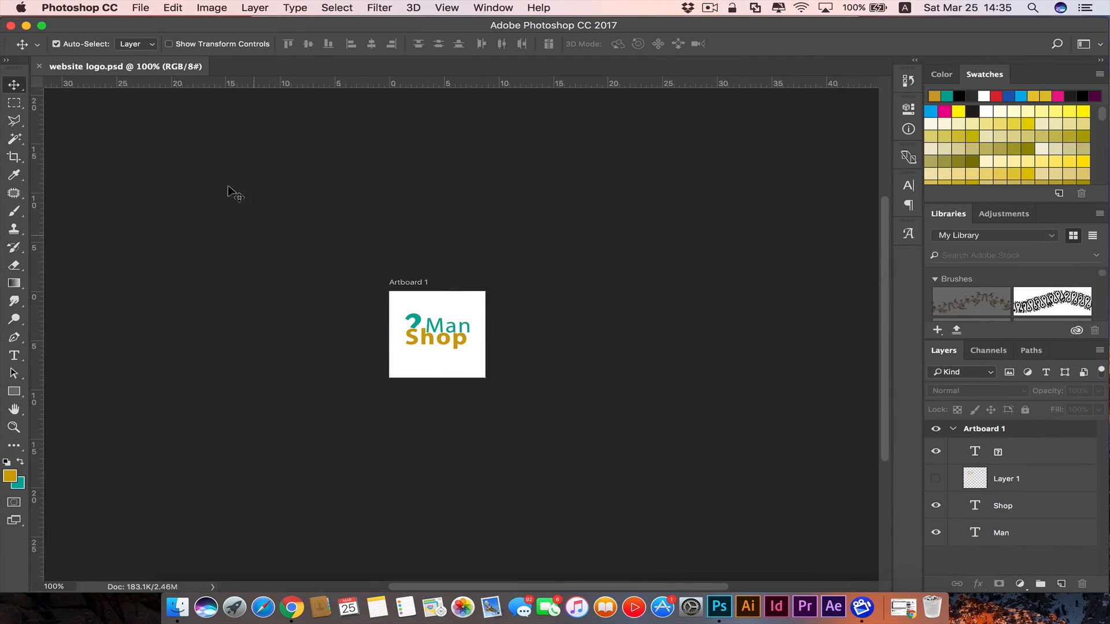
key("super+alt+i")
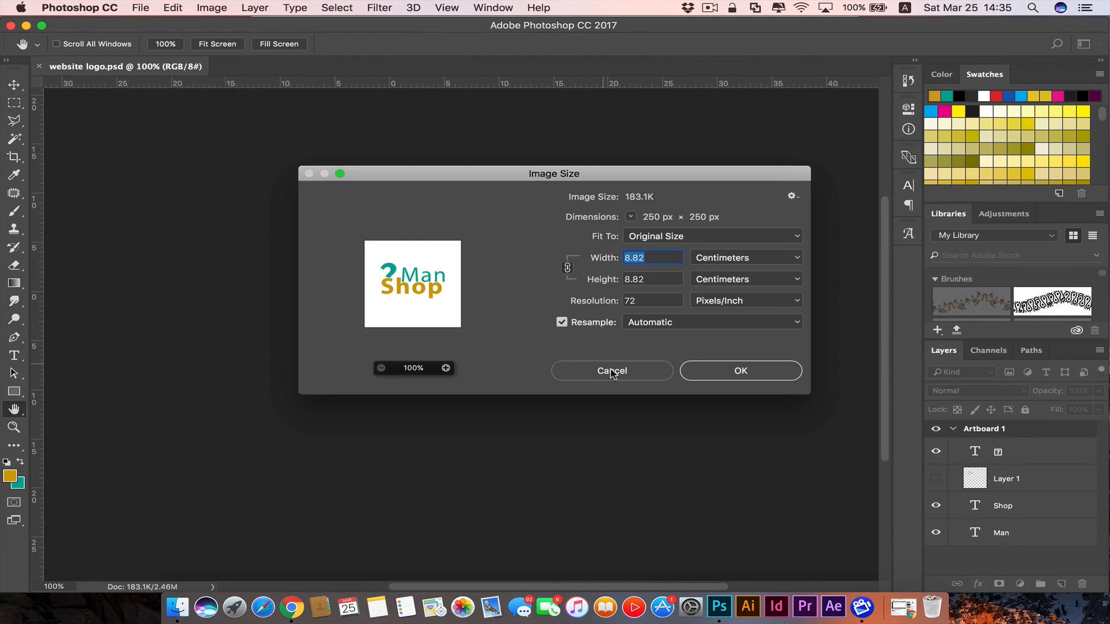
Show the logo's width and height in pixels in the Image Size dialog and close the dialog.
left_click(796, 257)
left_click(786, 234)
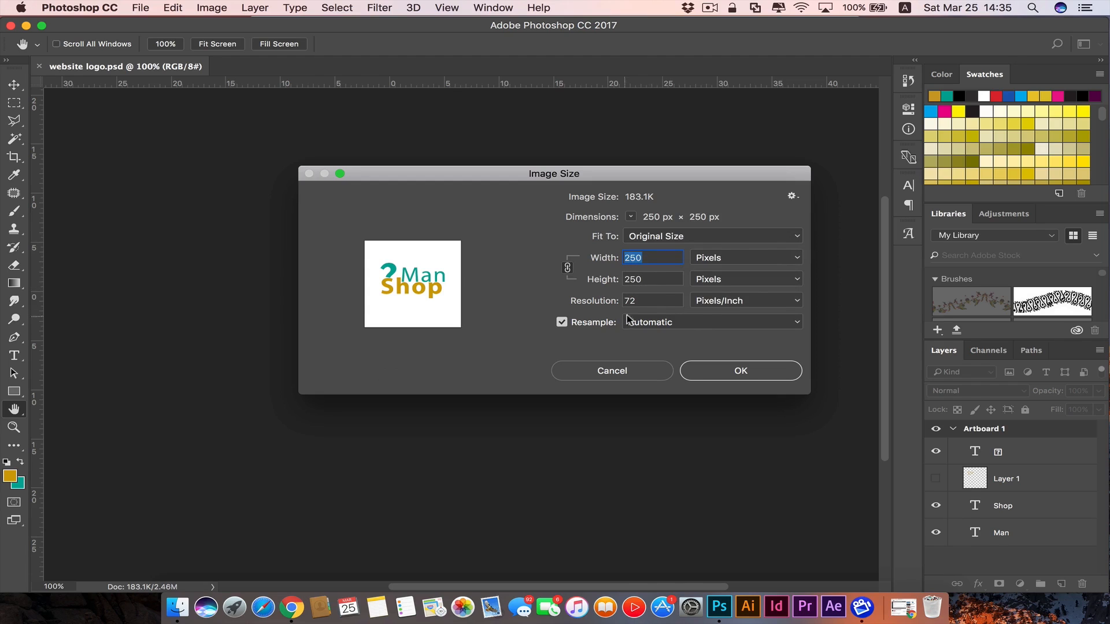
left_click(704, 373)
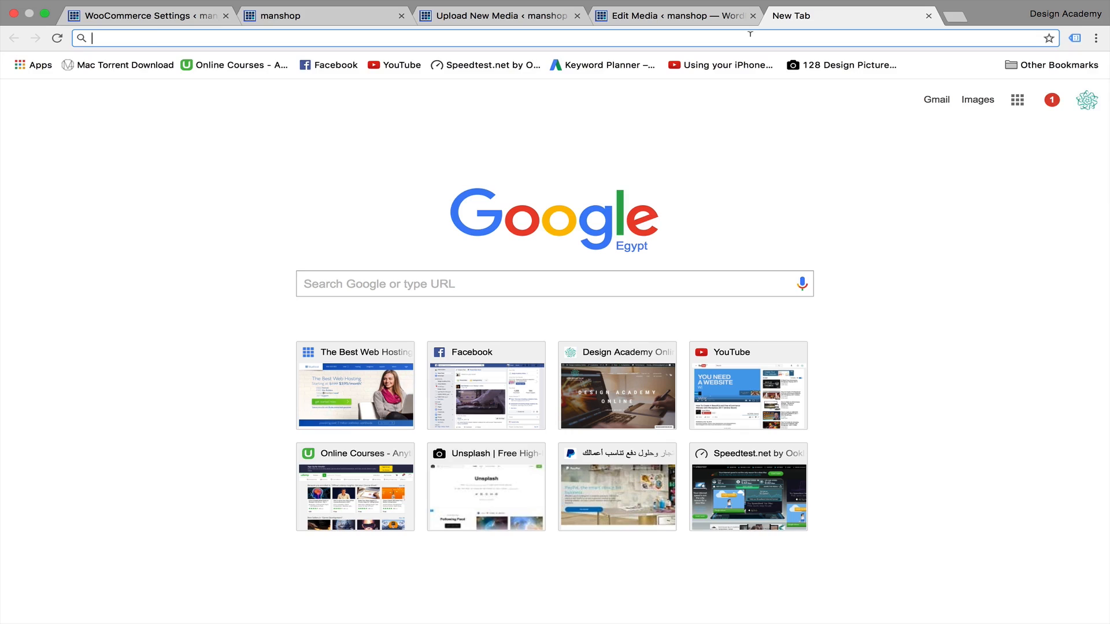
Switch to Chrome and search Google for "logo maker" in a new browser tab.
type("logo make")
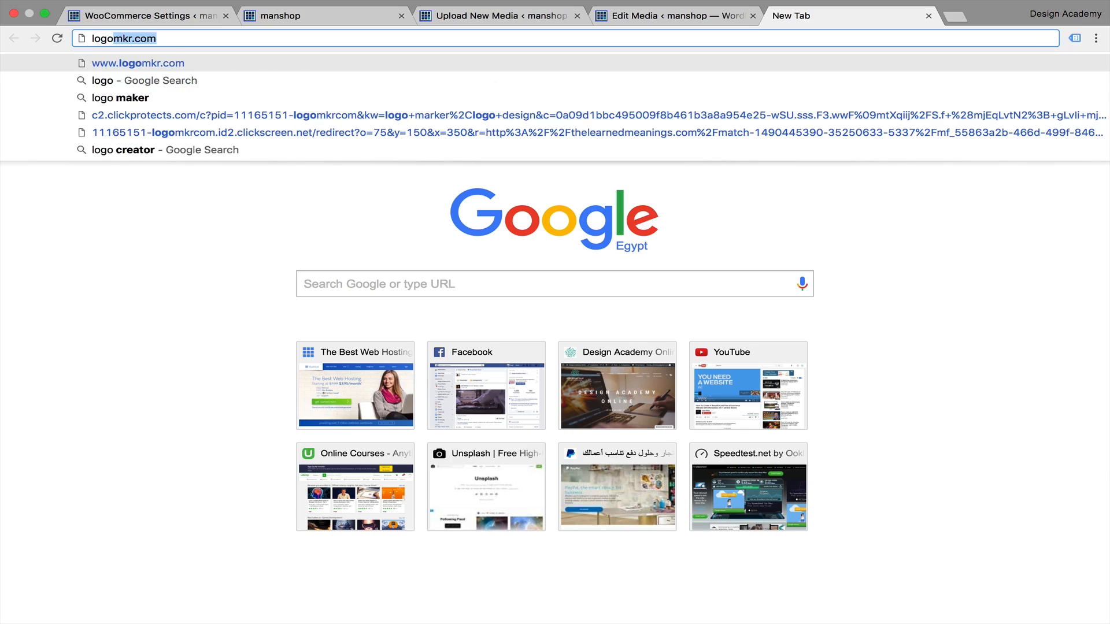
type("r")
key("Return")
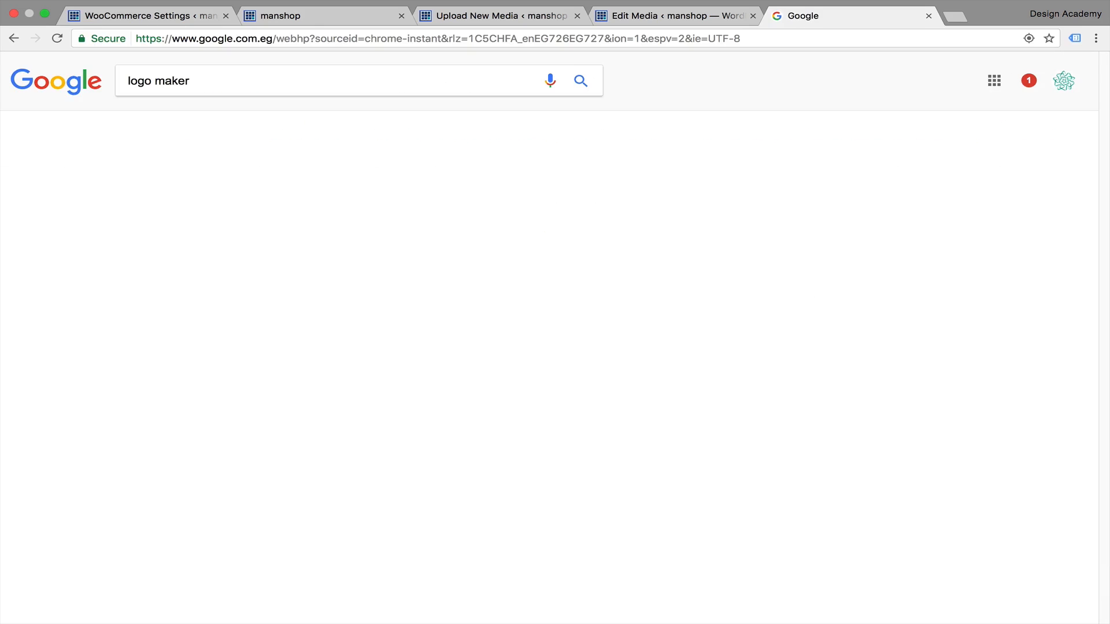
Open the "Free Logo Maker" result from logomakr.com in a new tab and bring that tab into view.
scroll(733, 398, "down", 2)
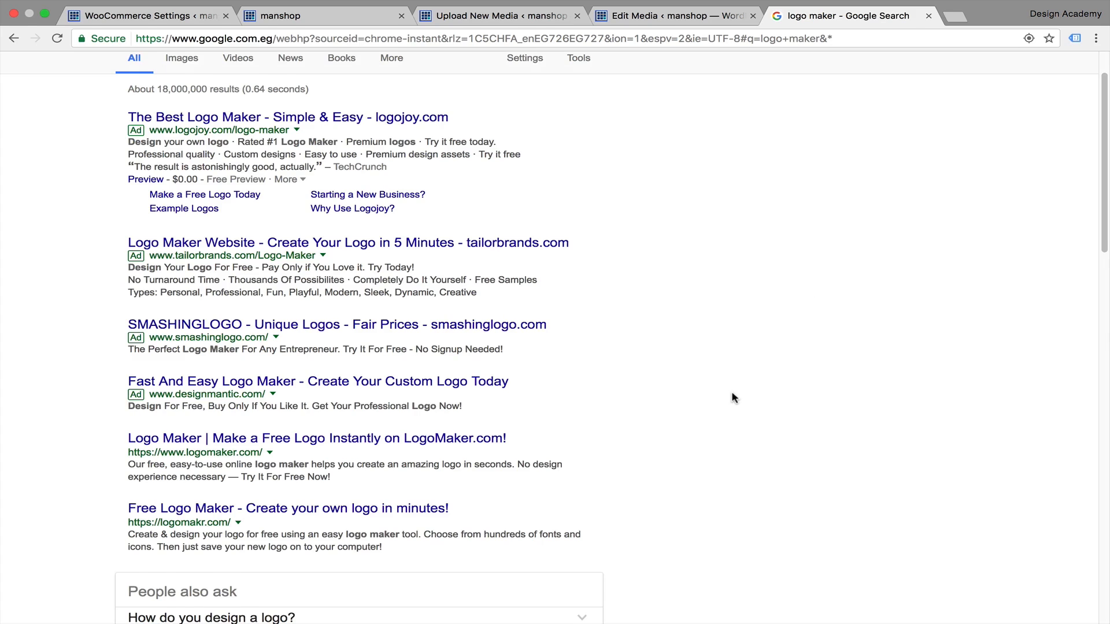
scroll(733, 398, "down", 1)
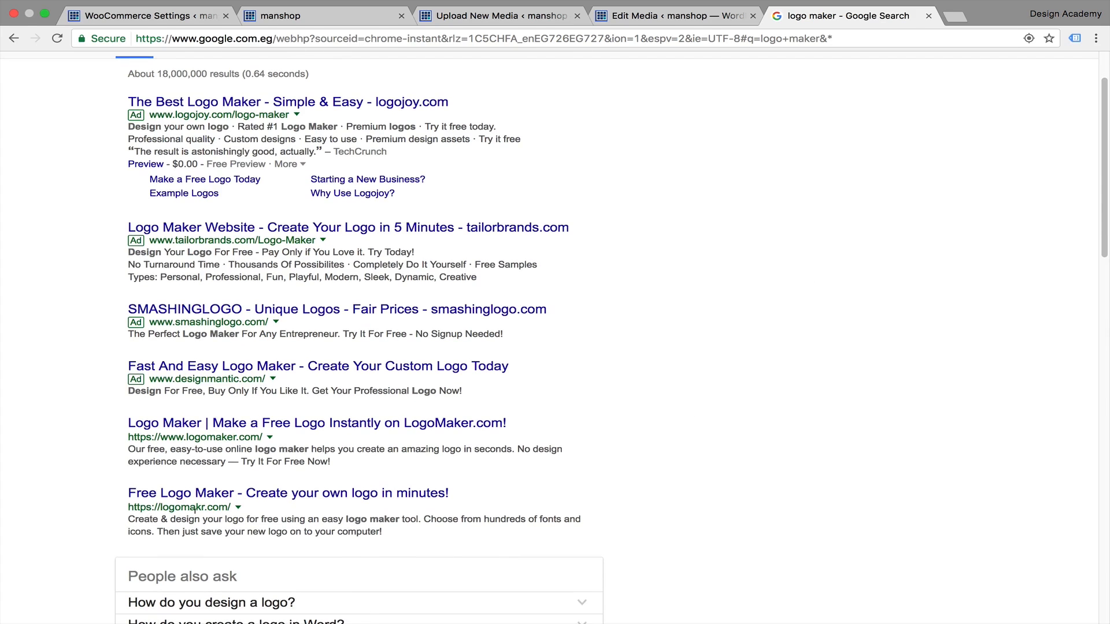
right_click(255, 493)
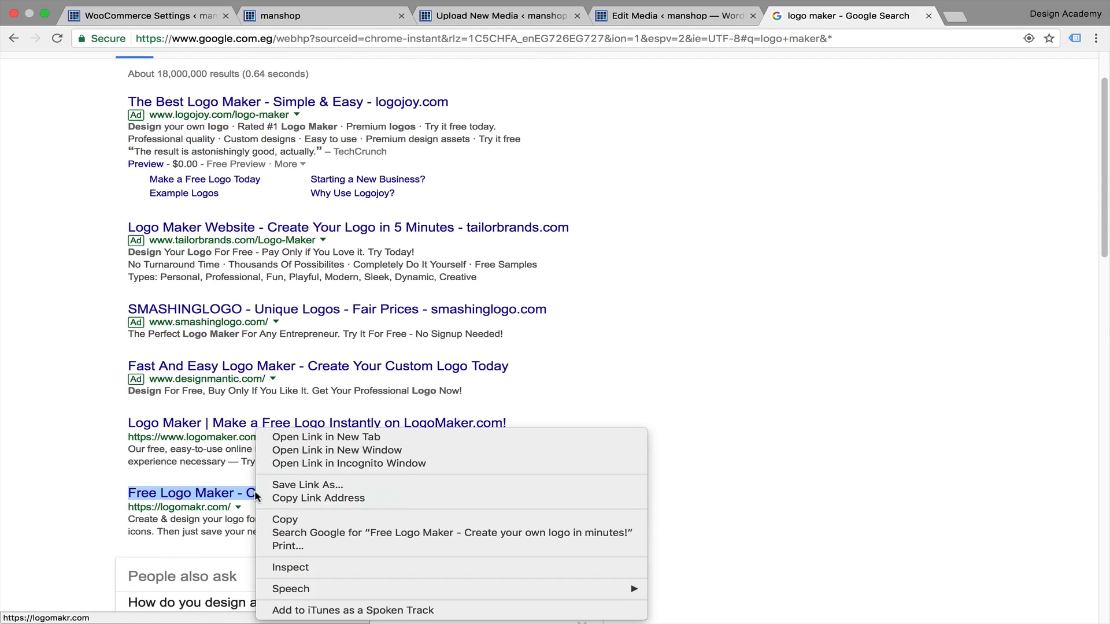
left_click(346, 443)
left_click(920, 8)
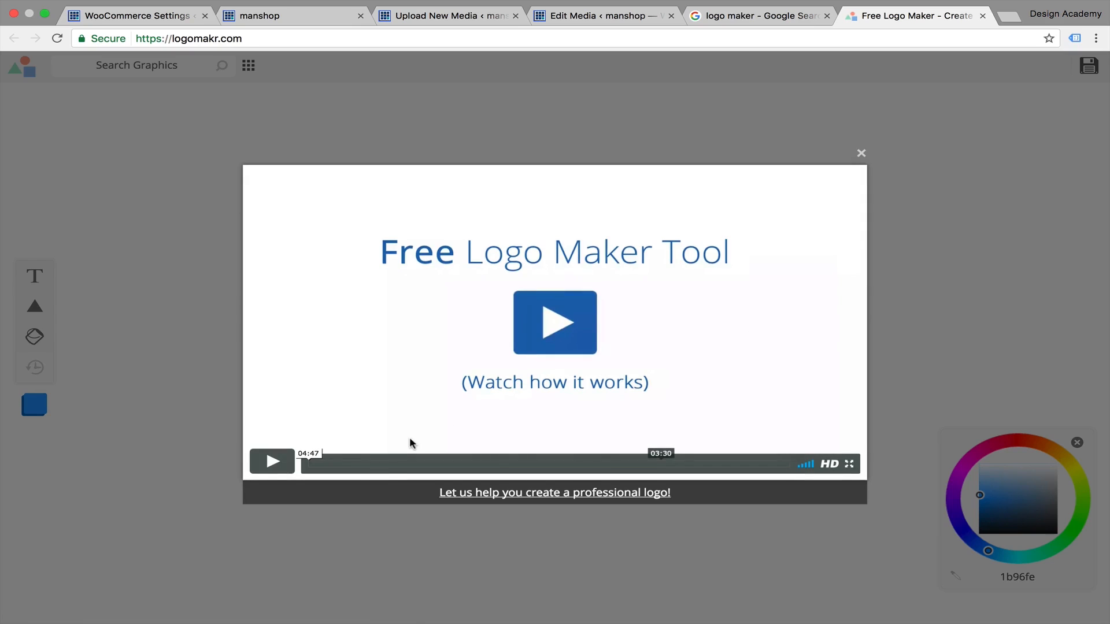